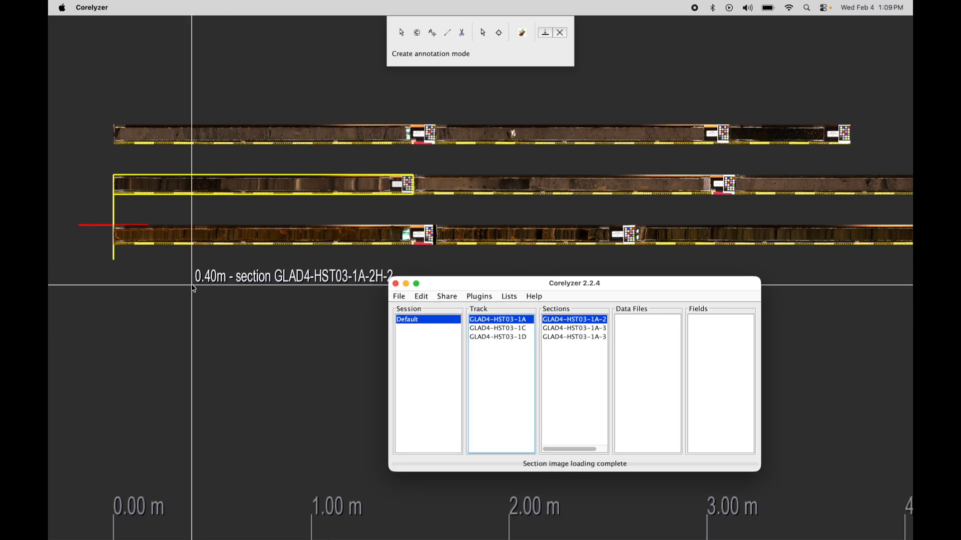
Step: Select sections GLAD4-HST03-1D-1H-1, 1C-1H-1, 1A-3H-1 and 1C-1H-2 one at a time in the core image view
drag(489, 289, 472, 290)
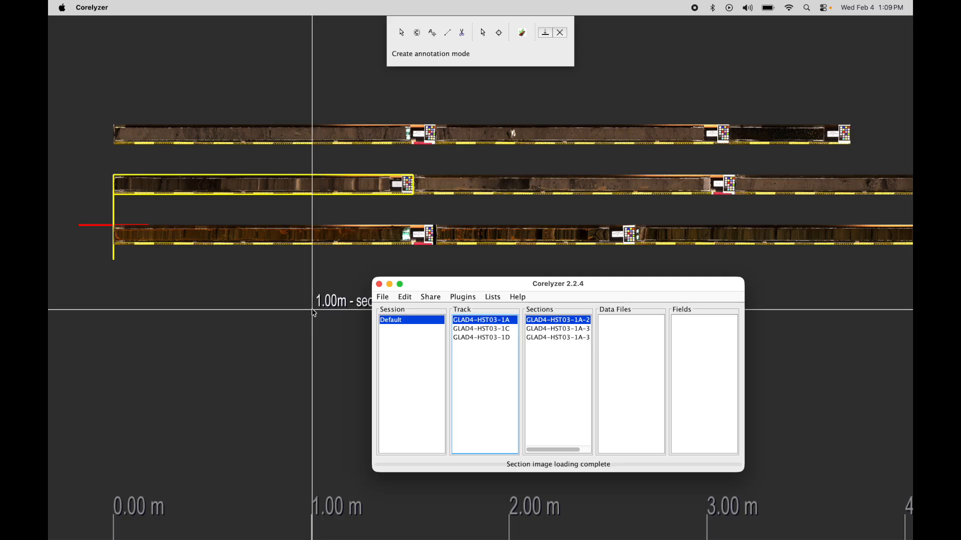
click(286, 142)
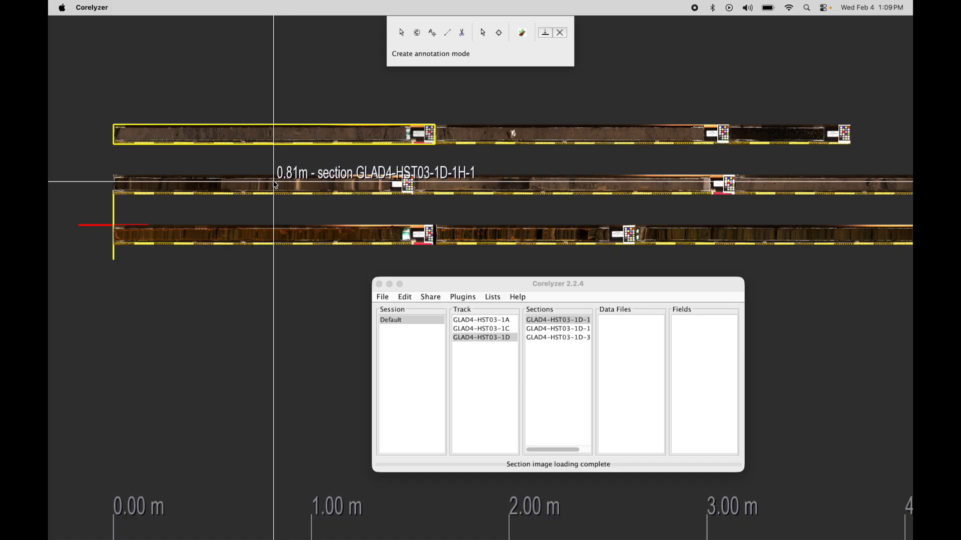
click(330, 233)
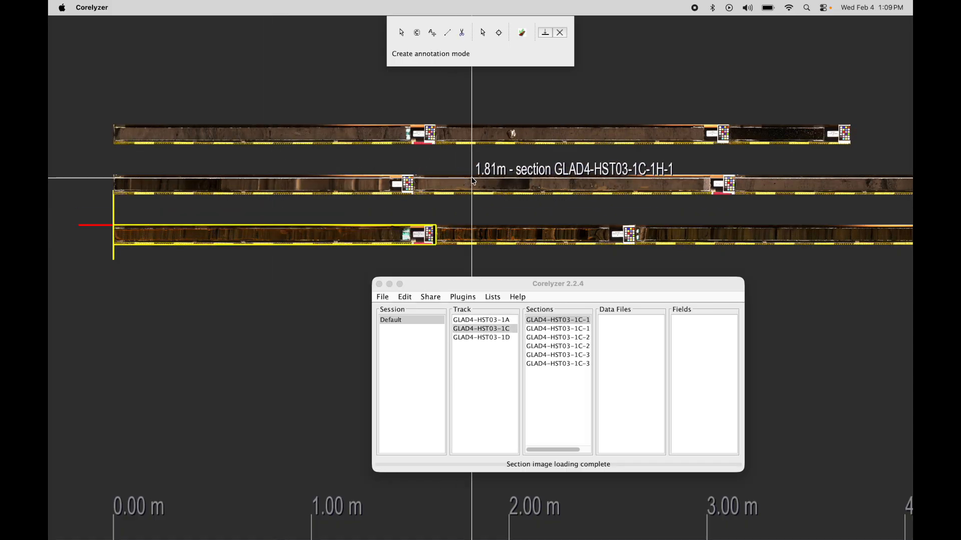
click(500, 184)
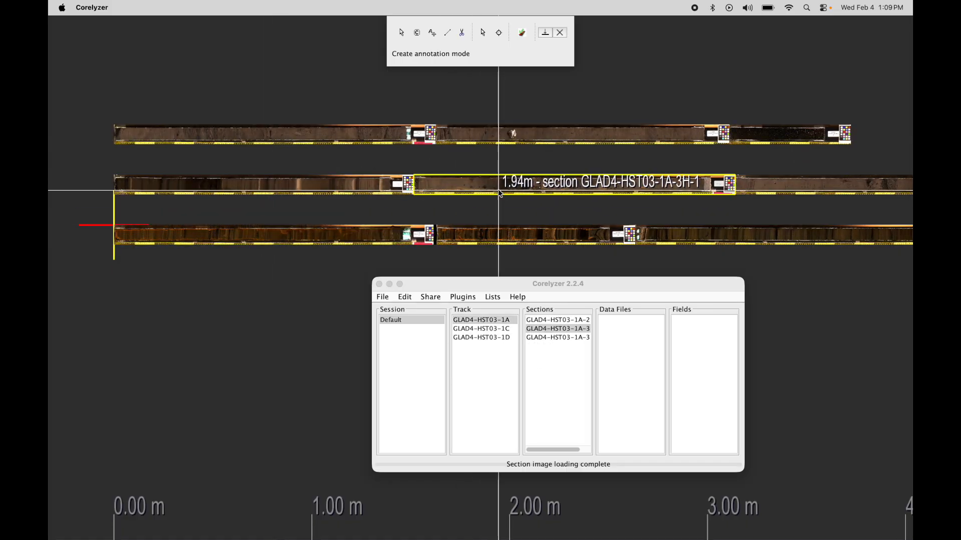
click(503, 233)
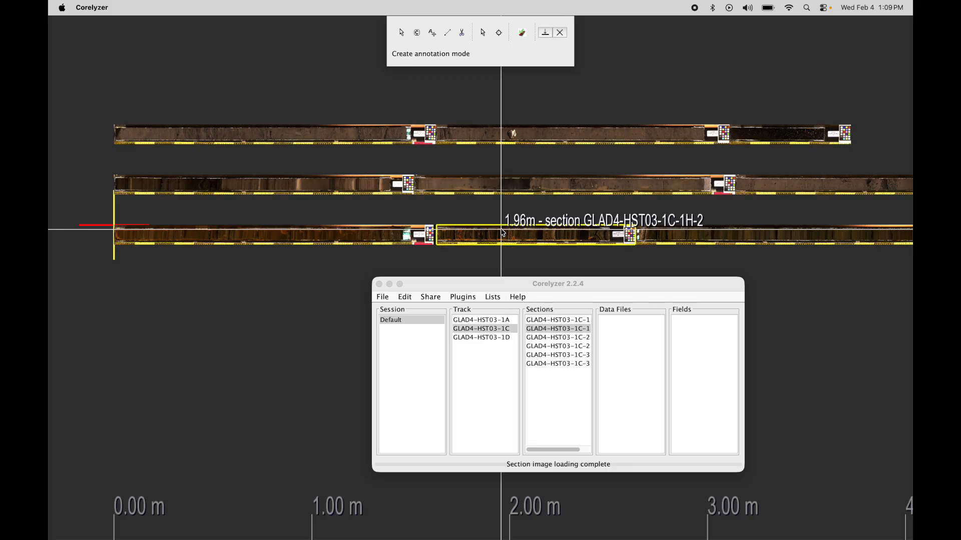
Step: Select single sections of track GLAD4-HST03-1C one at a time from the section list and the core images, ending with 1C-1H-1
click(556, 332)
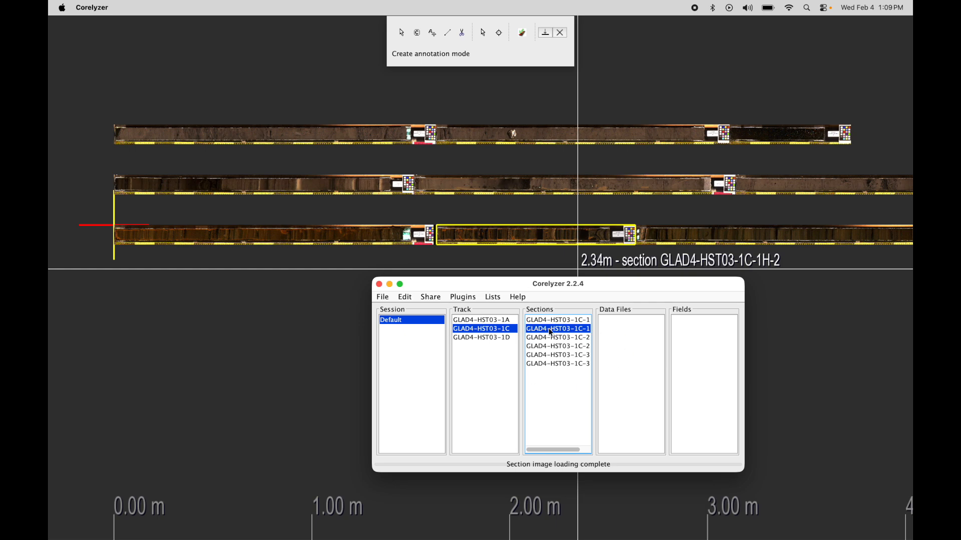
click(674, 238)
click(576, 341)
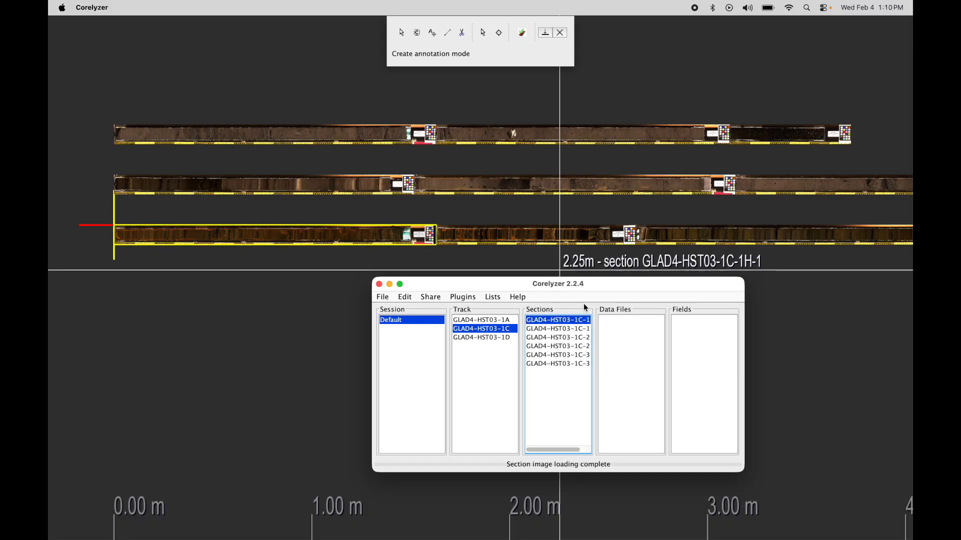
Step: Select the first three sections of track GLAD4-HST03-1C as a continuous range in the section list
mouse_move(606, 283)
mouse_down()
mouse_move(586, 283)
mouse_move(594, 287)
mouse_up()
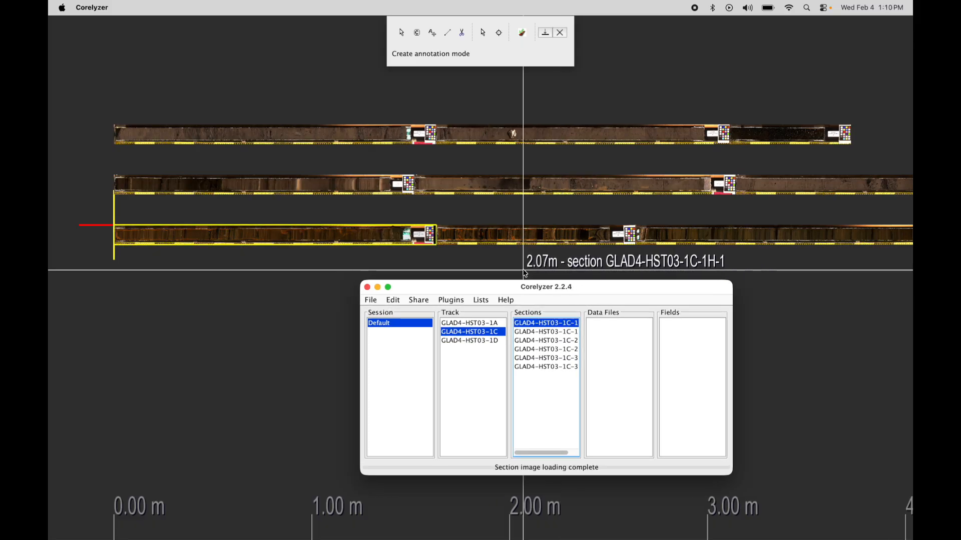
scroll(523, 271, up, 3)
scroll(524, 270, down, 3)
drag(524, 271, 391, 269)
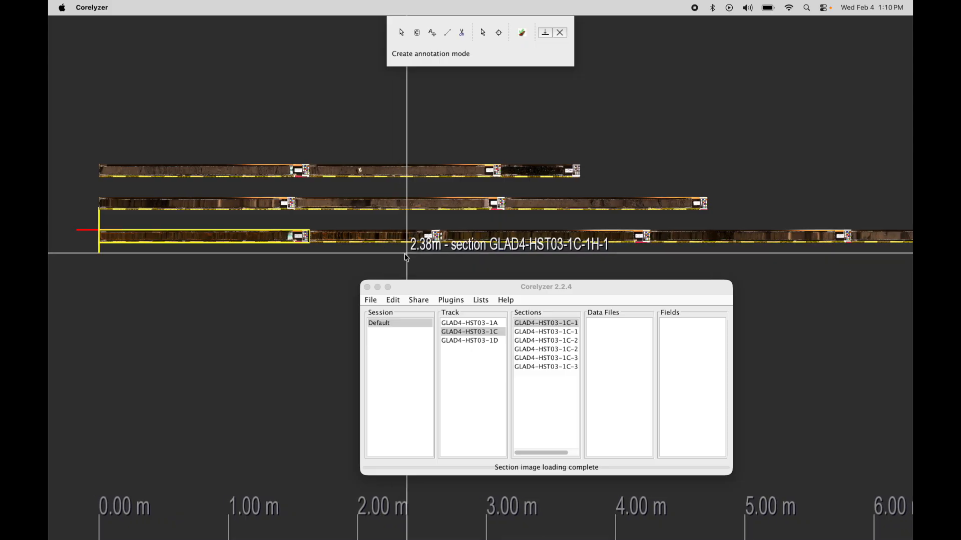
click(568, 325)
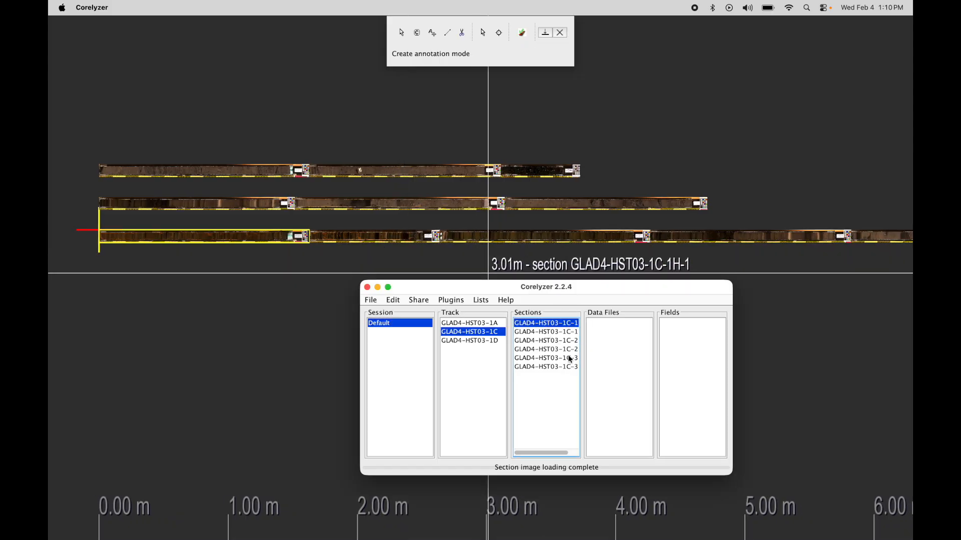
shift+click(568, 340)
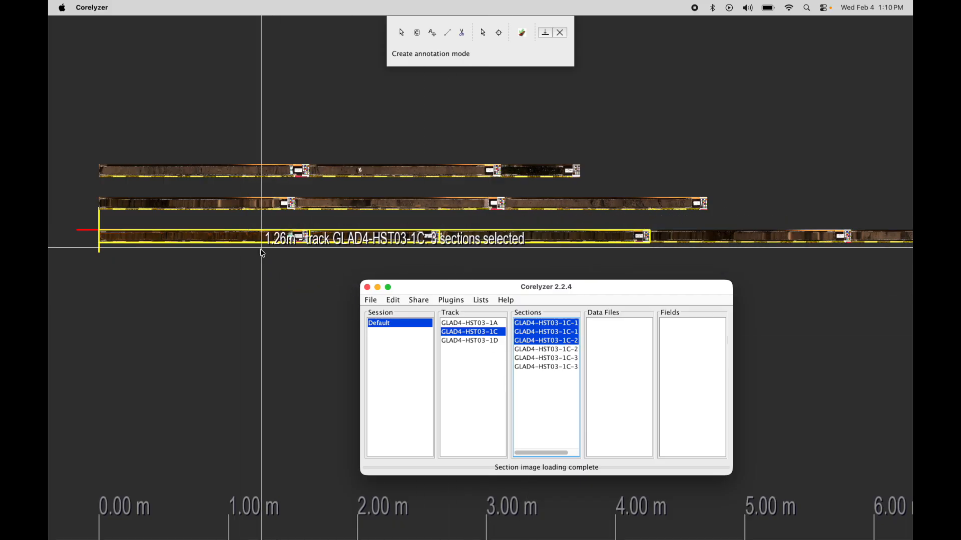
Step: Extend the range selection to all six sections of track GLAD4-HST03-1C
drag(623, 291, 628, 292)
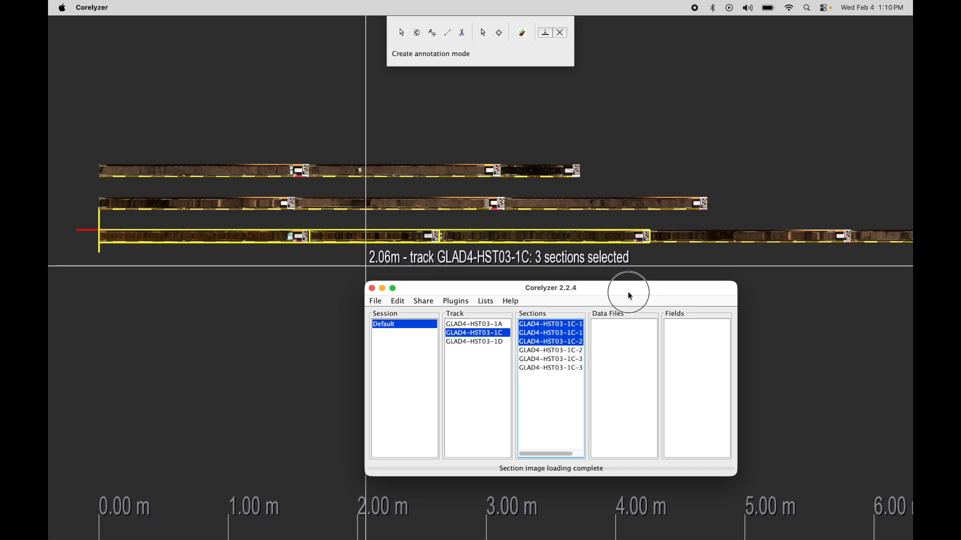
shift+click(570, 368)
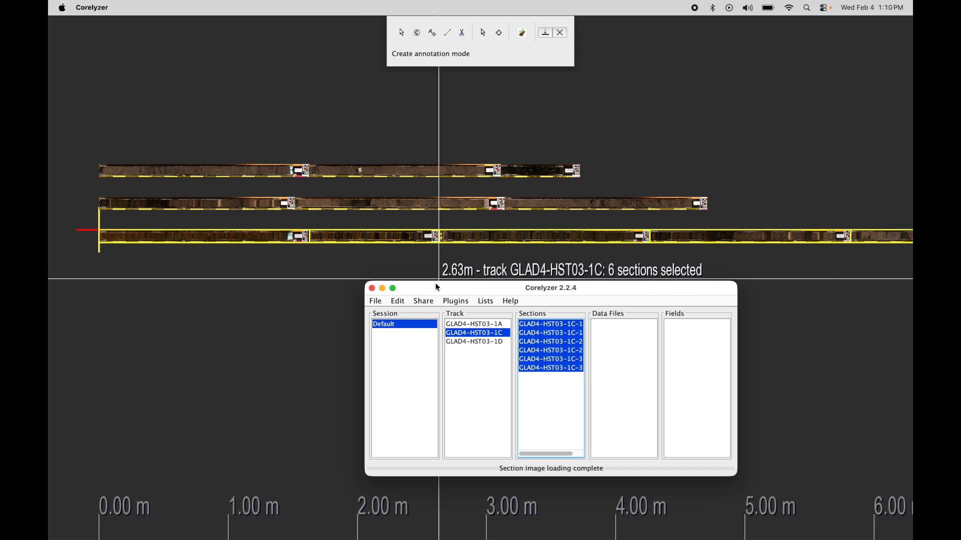
scroll(272, 303, down, 5)
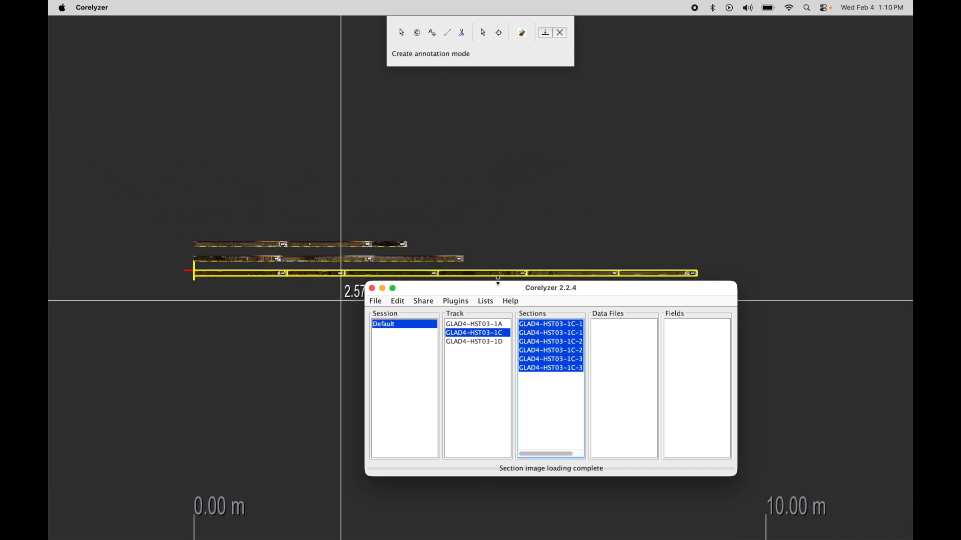
Step: Remove the second, third and fifth sections of track GLAD4-HST03-1C from the selection
drag(502, 288, 476, 293)
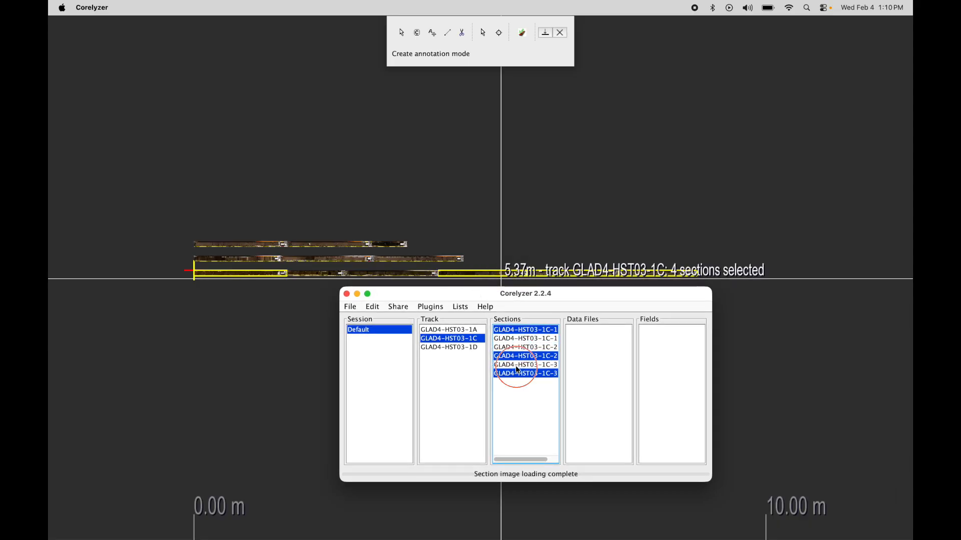
drag(562, 299, 574, 307)
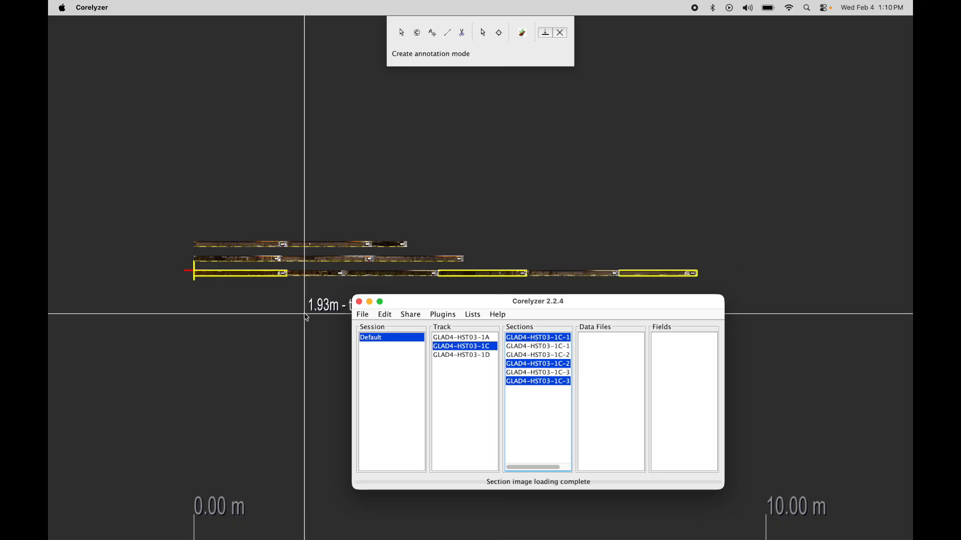
scroll(305, 300, up, 5)
click(315, 284)
drag(315, 284, 295, 247)
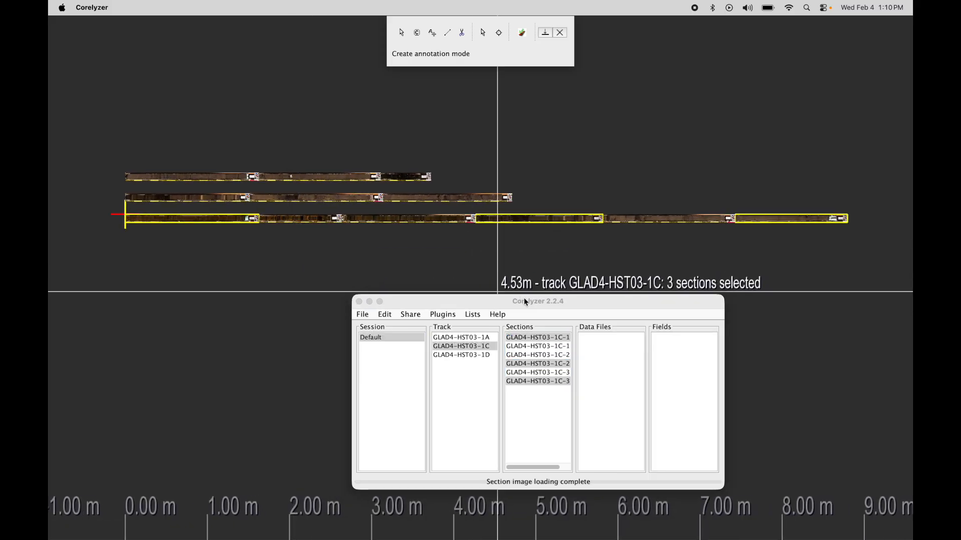
Step: Reduce the selection to one section and build a non-adjacent selection of 1C-1H-2 and 1C-2H-2 in the core image view
click(545, 348)
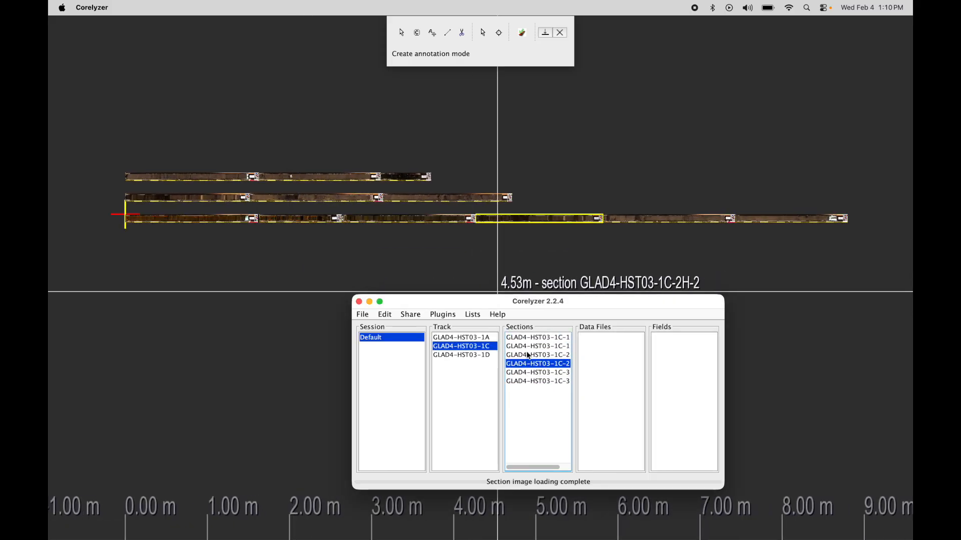
click(220, 220)
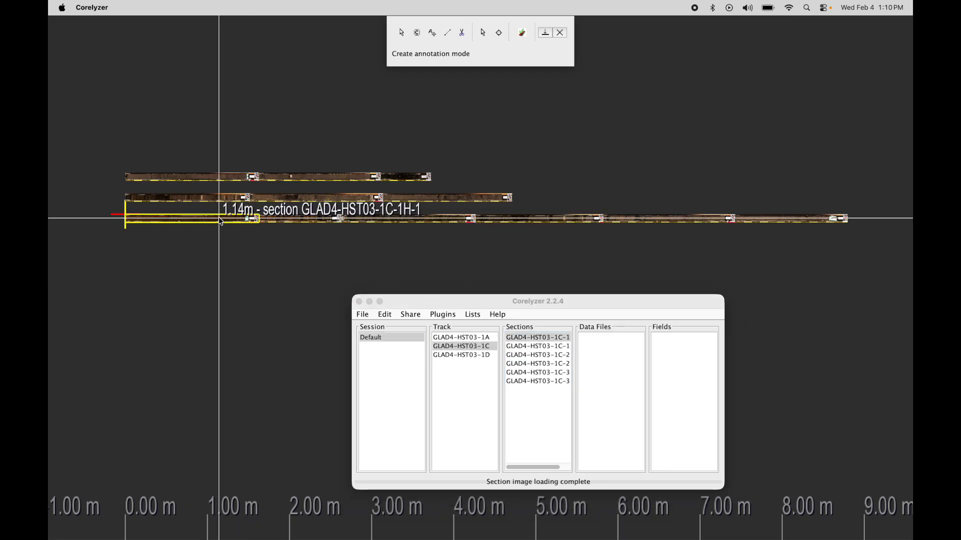
shift+click(493, 220)
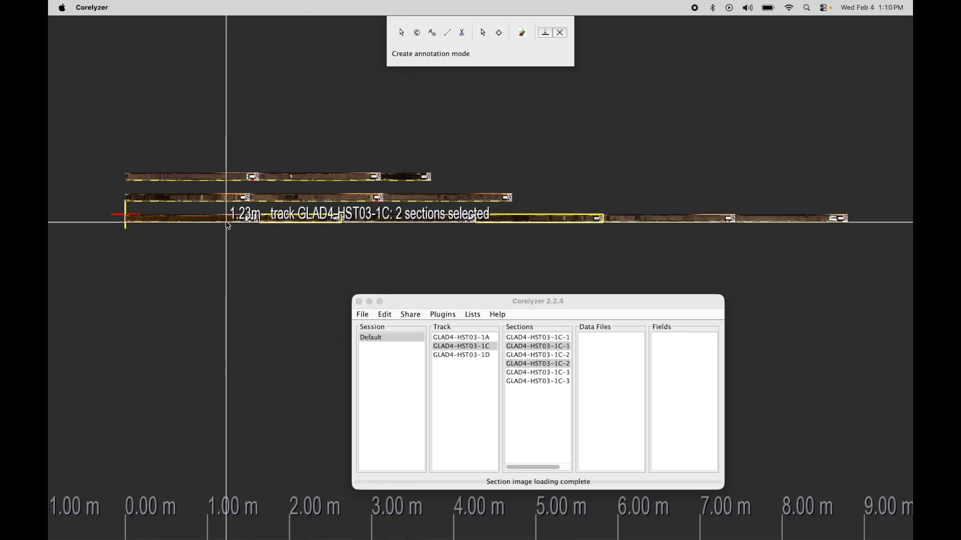
Step: Select all six sections of track GLAD4-HST03-1C from the list and reduce the selection to section 1C-1H-1
click(581, 303)
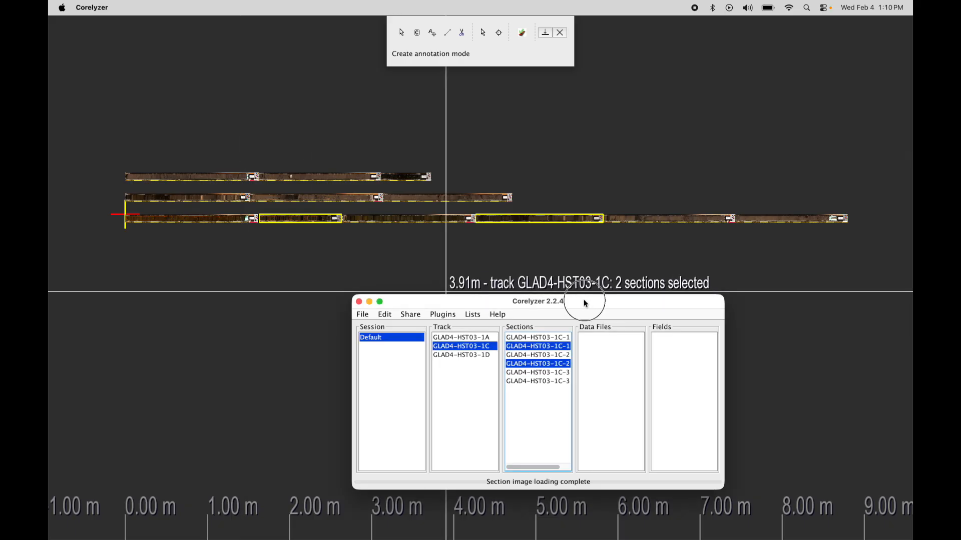
drag(586, 303, 586, 291)
click(553, 327)
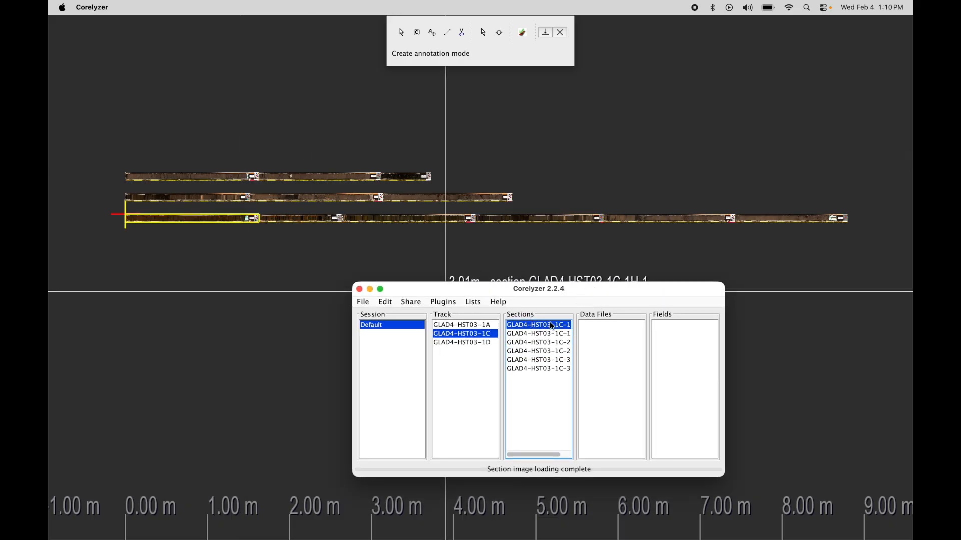
shift+click(551, 369)
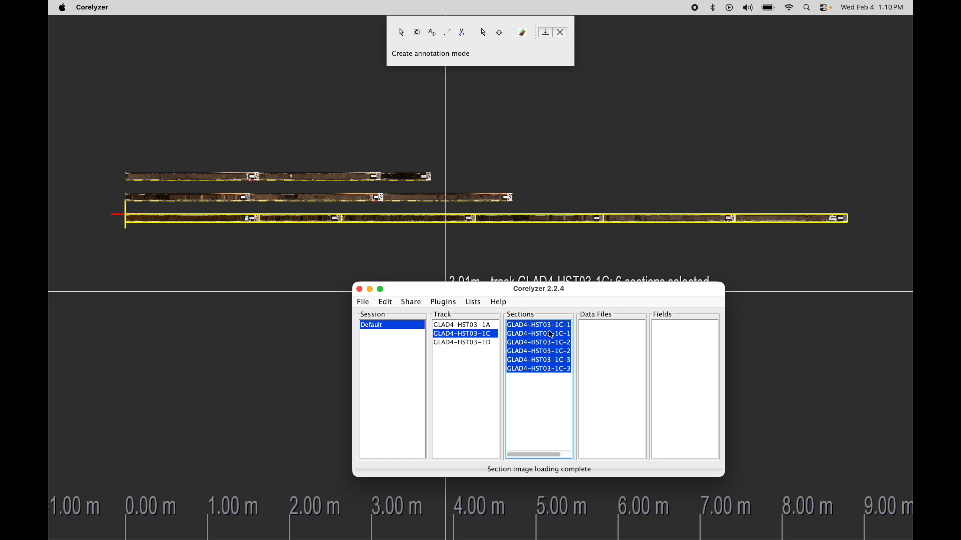
click(553, 334)
drag(594, 291, 631, 274)
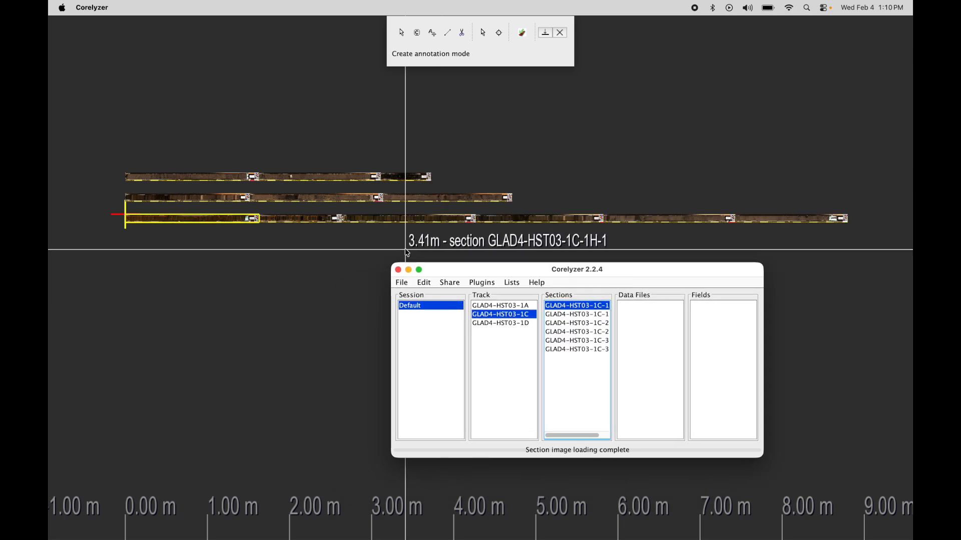
Step: Move the whole GLAD4-HST03-1C track down away from the other tracks and back up to just beneath track GLAD4-HST03-1A
drag(235, 252, 289, 253)
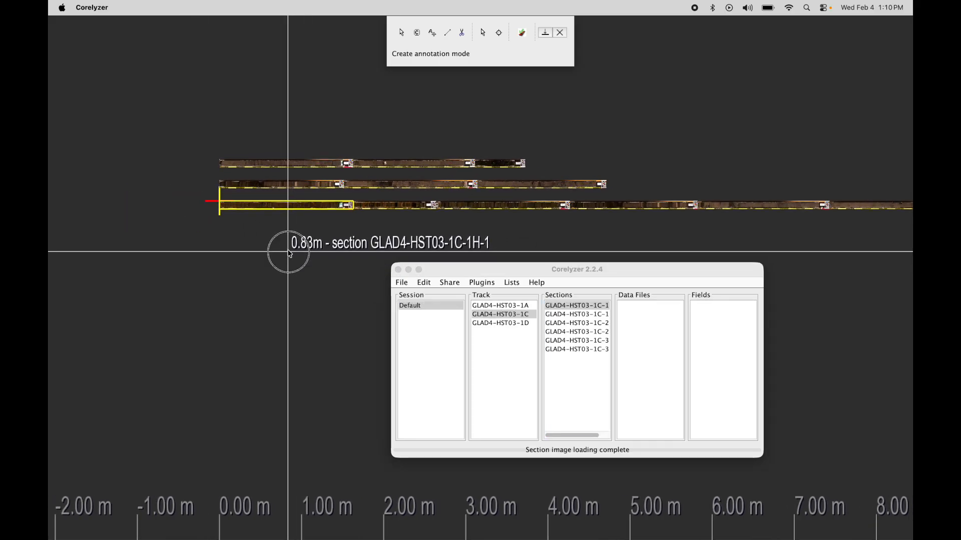
drag(285, 143, 245, 197)
scroll(245, 198, up, 6)
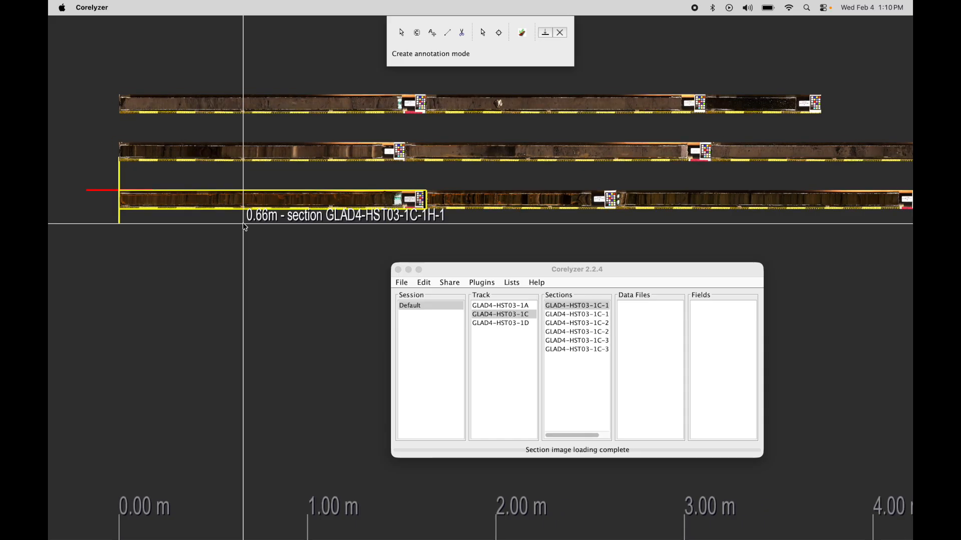
drag(263, 227, 255, 218)
scroll(256, 218, down, 2)
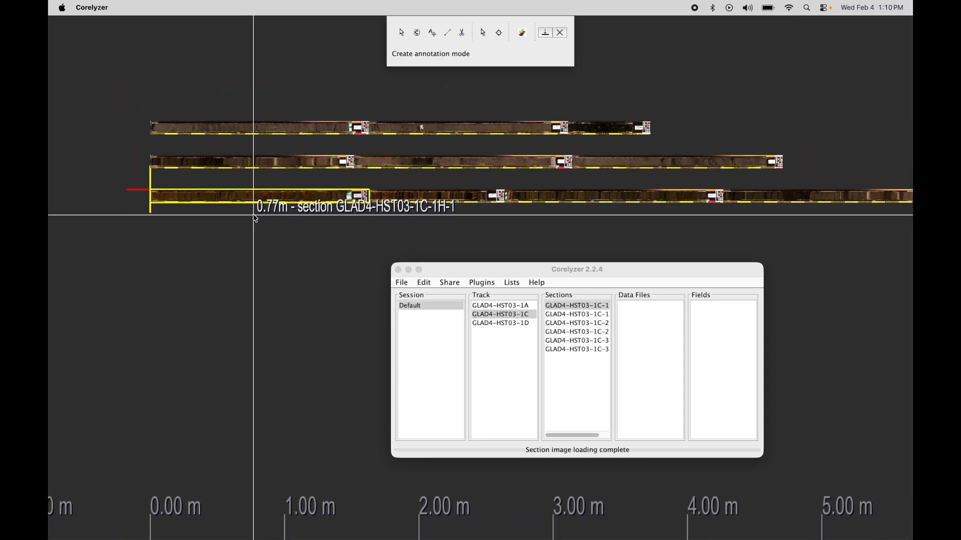
scroll(254, 219, down, 2)
mouse_move(275, 226)
mouse_down()
mouse_move(284, 211)
mouse_move(286, 232)
mouse_move(267, 237)
mouse_up()
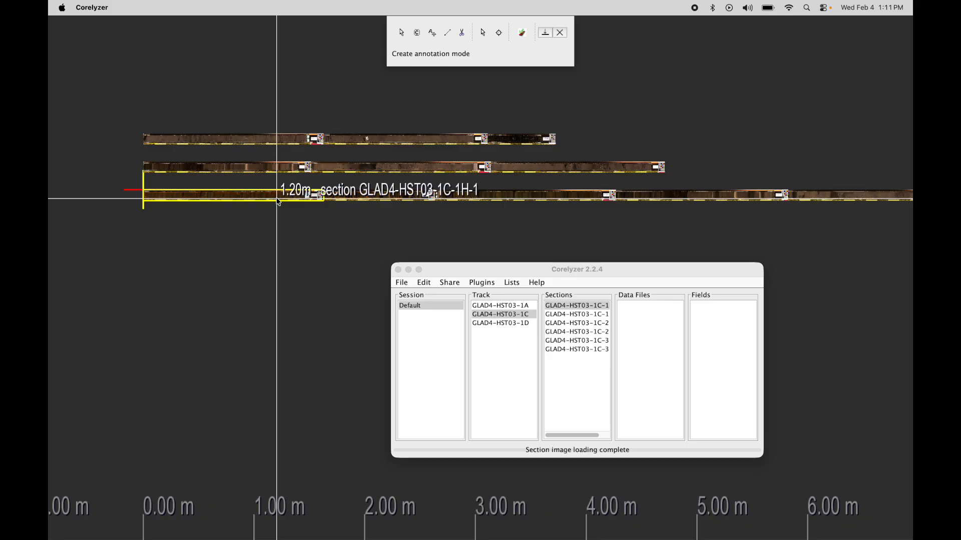
drag(279, 202, 274, 233)
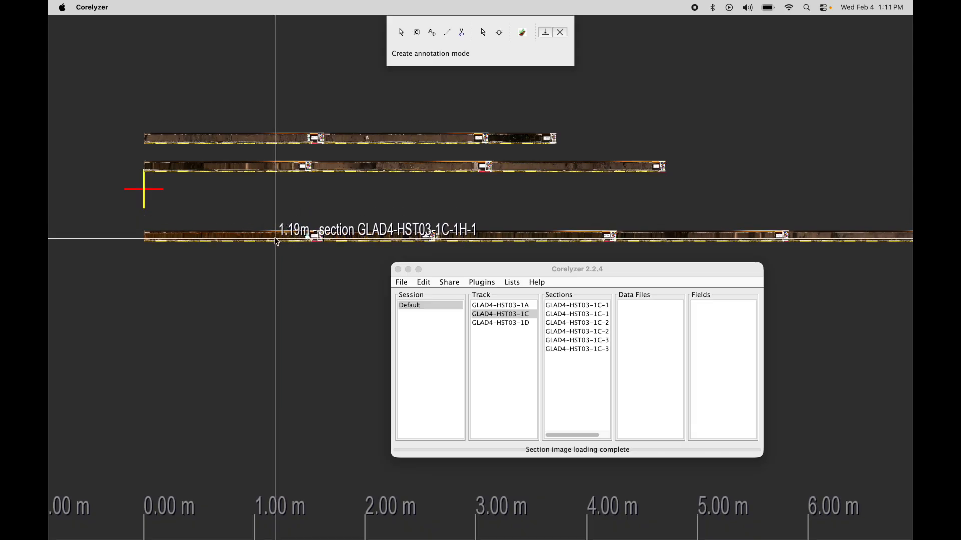
drag(353, 240, 532, 202)
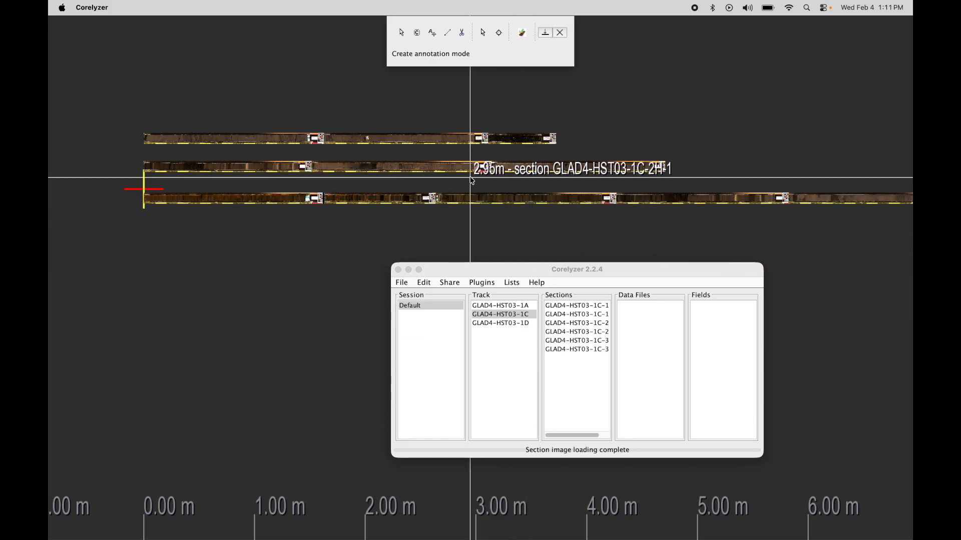
Step: Move the whole GLAD4-HST03-1D track from above the other two tracks to below track GLAD4-HST03-1C
click(460, 173)
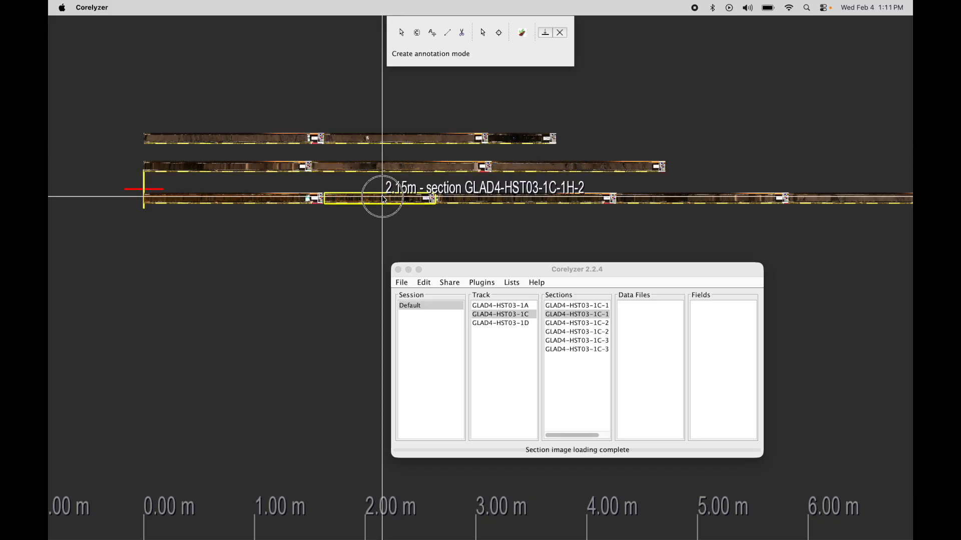
drag(385, 139, 387, 241)
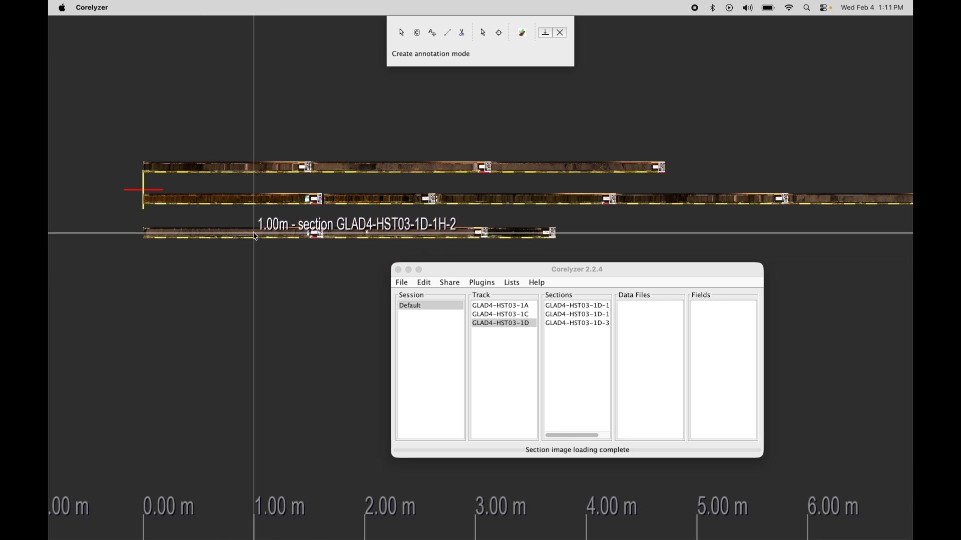
drag(572, 270, 582, 278)
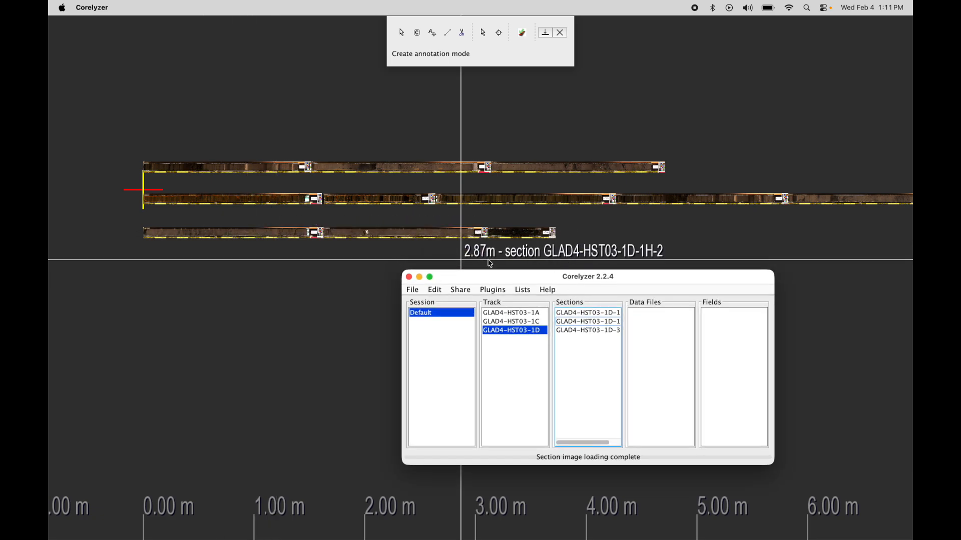
Step: Spread the sections of track GLAD4-HST03-1D apart, shifting 3H-1 about 1 m deeper, 1H-2 about 0.6 m deeper and 1H-1 about 0.5 m shallower
drag(244, 235, 476, 240)
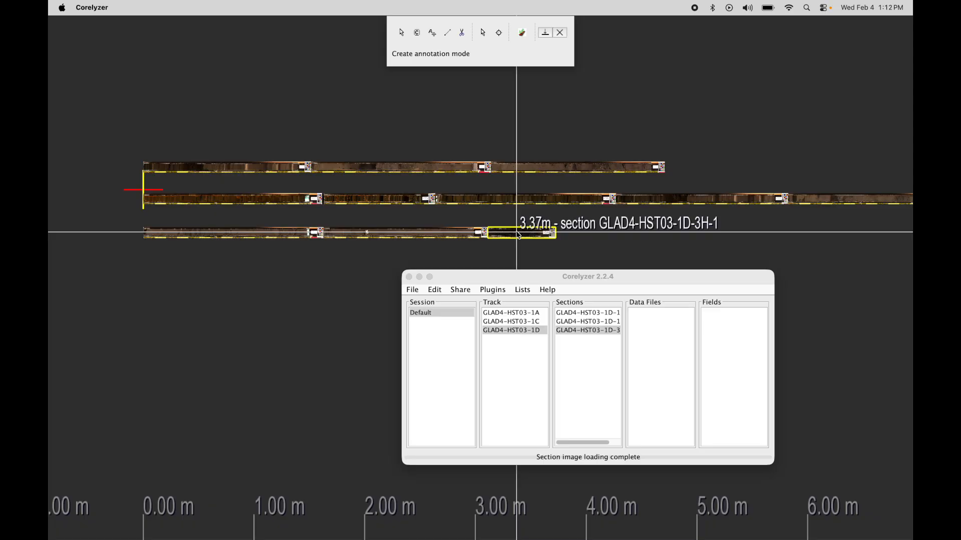
drag(522, 233, 631, 226)
mouse_move(448, 231)
mouse_down()
mouse_move(415, 232)
mouse_move(463, 235)
mouse_up()
drag(299, 231, 254, 235)
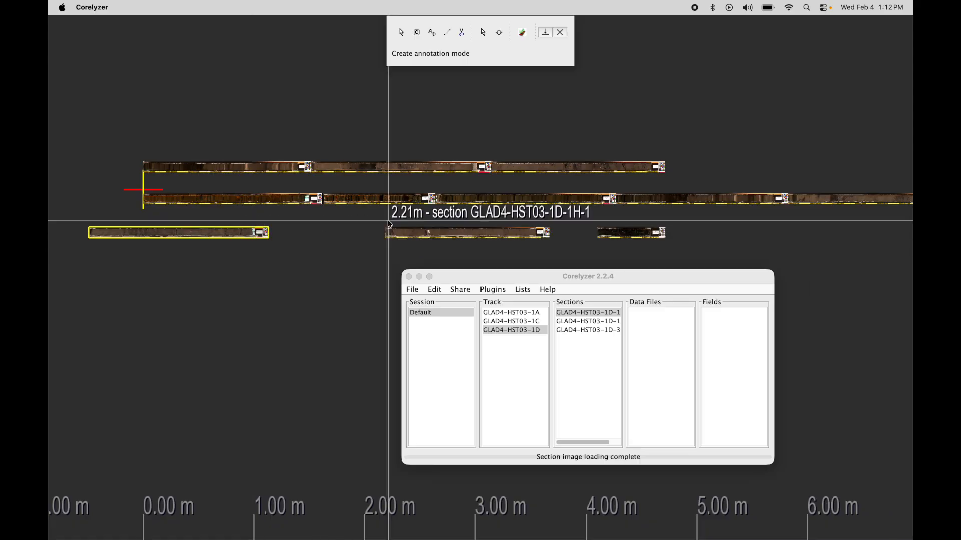
Step: Move the two deepest sections of track GLAD4-HST03-1A about 1.4 m deeper, and shift all three of its sections about 0.35 m deeper
click(435, 167)
shift+click(531, 171)
drag(520, 171, 599, 175)
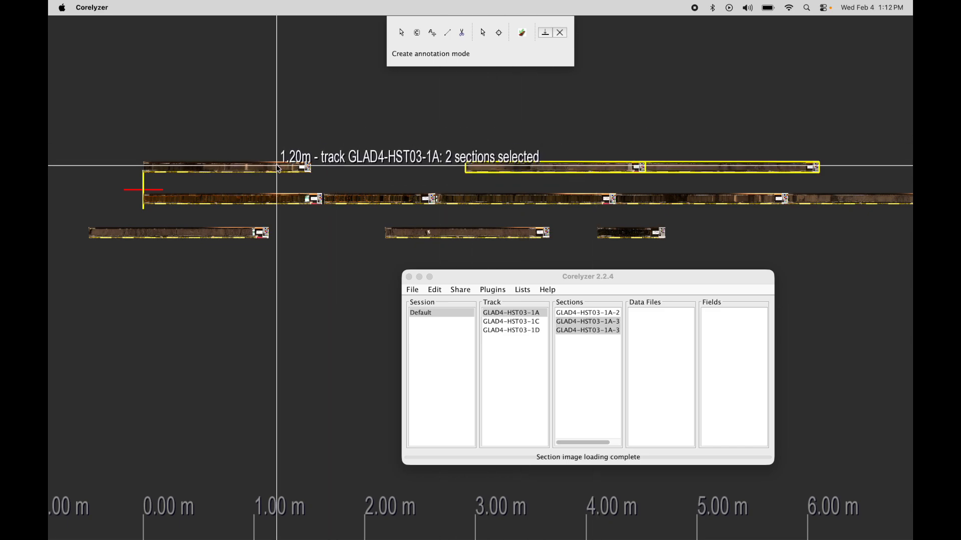
drag(279, 170, 322, 143)
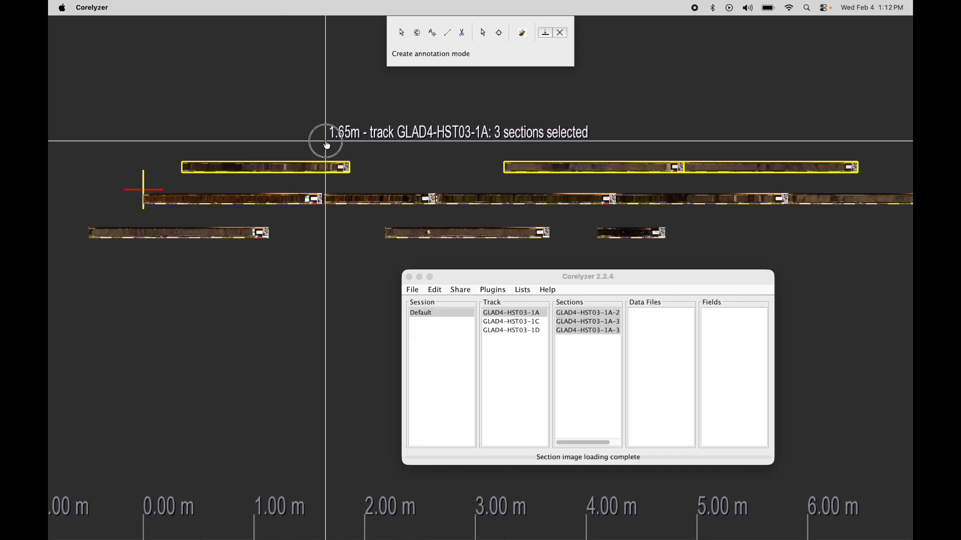
Step: Select sections 1H-2 and 2H-2 of track GLAD4-HST03-1C together and slide them about 0.25 m deeper and back beside their neighbours
click(389, 203)
click(639, 201)
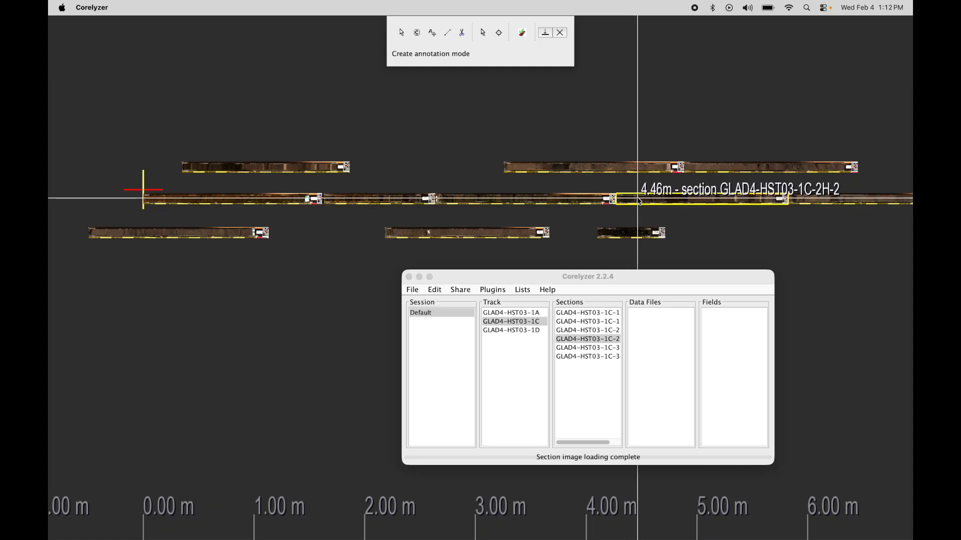
mouse_move(381, 206)
mouse_down()
mouse_move(54, 199)
mouse_move(394, 202)
mouse_up()
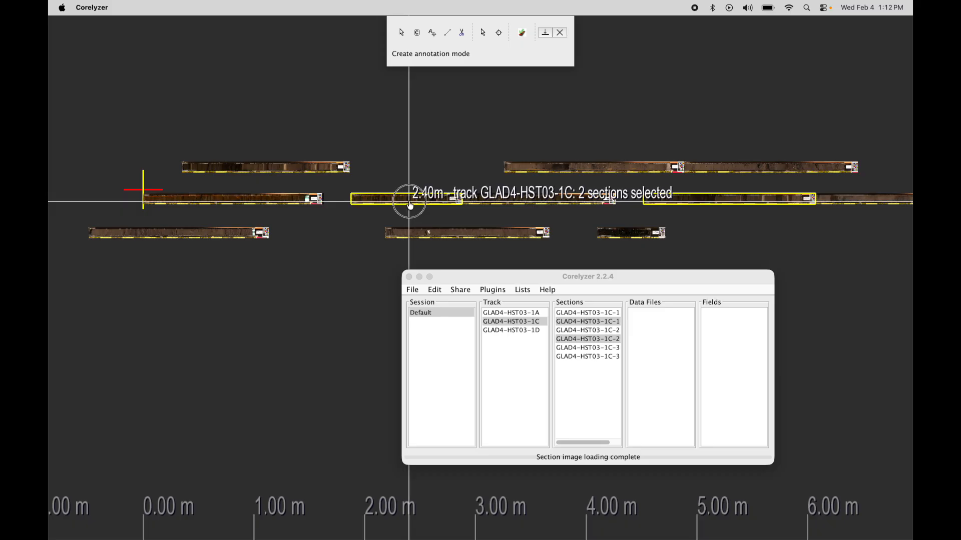
drag(354, 202, 127, 191)
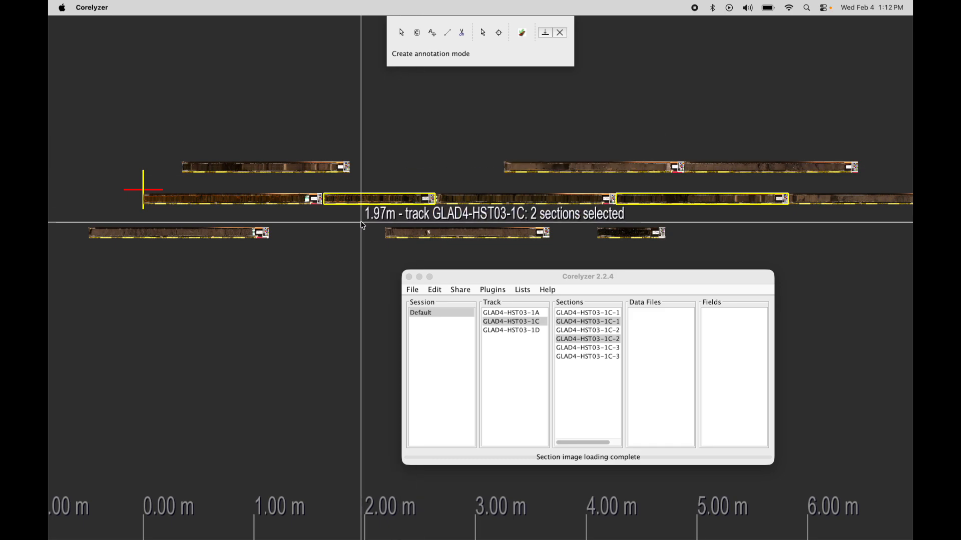
drag(368, 203, 374, 182)
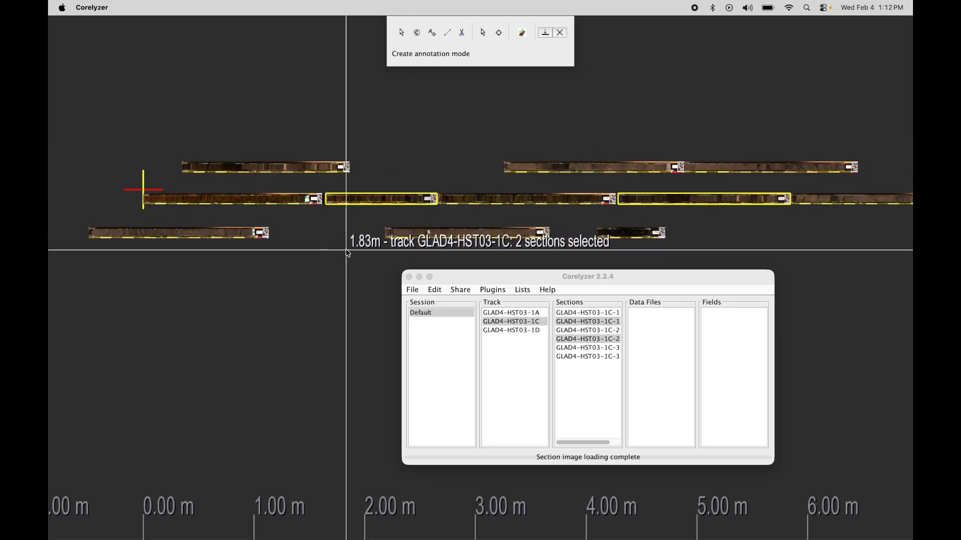
Step: Replace the two-section selection with section GLAD4-HST03-1C-1H-1 alone, chosen from the track's section list
click(569, 334)
click(573, 321)
click(564, 313)
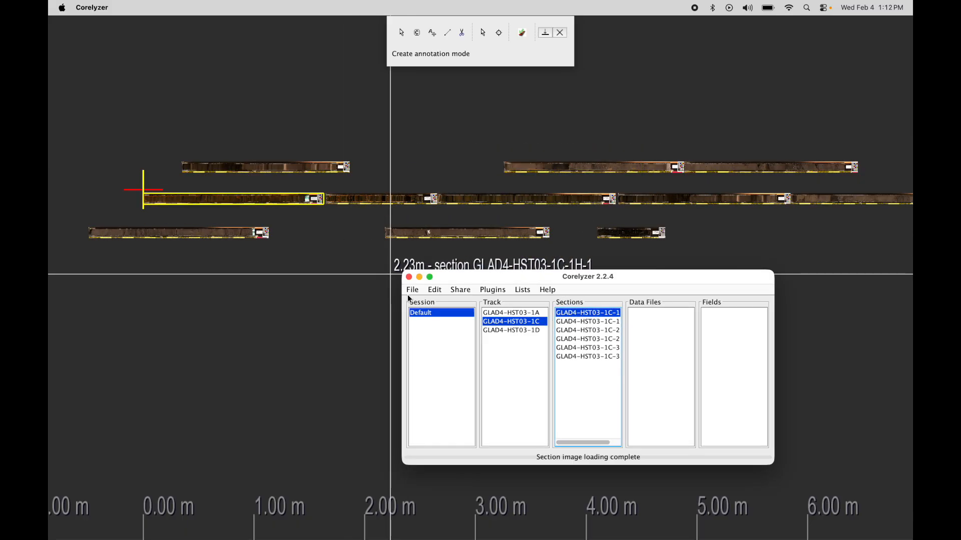
Step: Lock section GLAD4-HST03-1C-1H-2 and try to move it out of its position
click(361, 201)
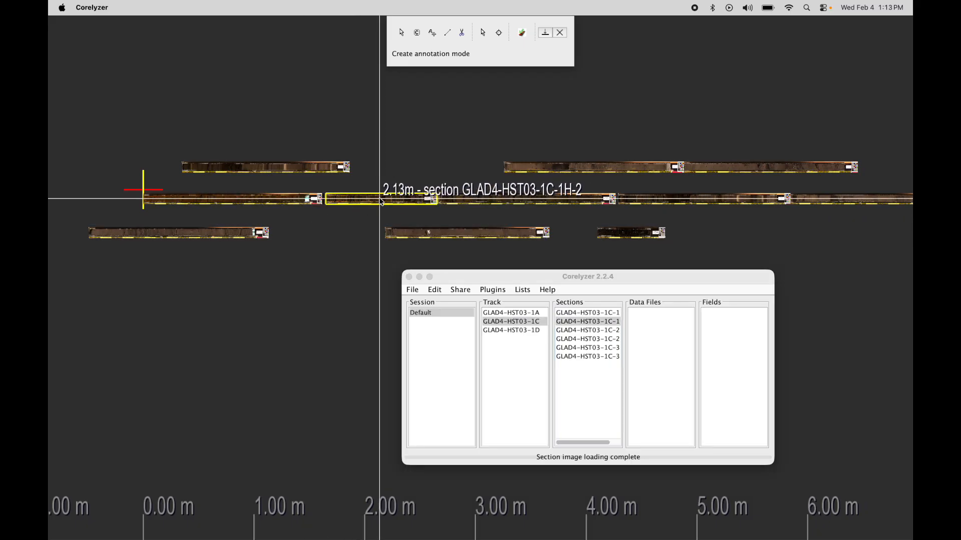
right_click(378, 202)
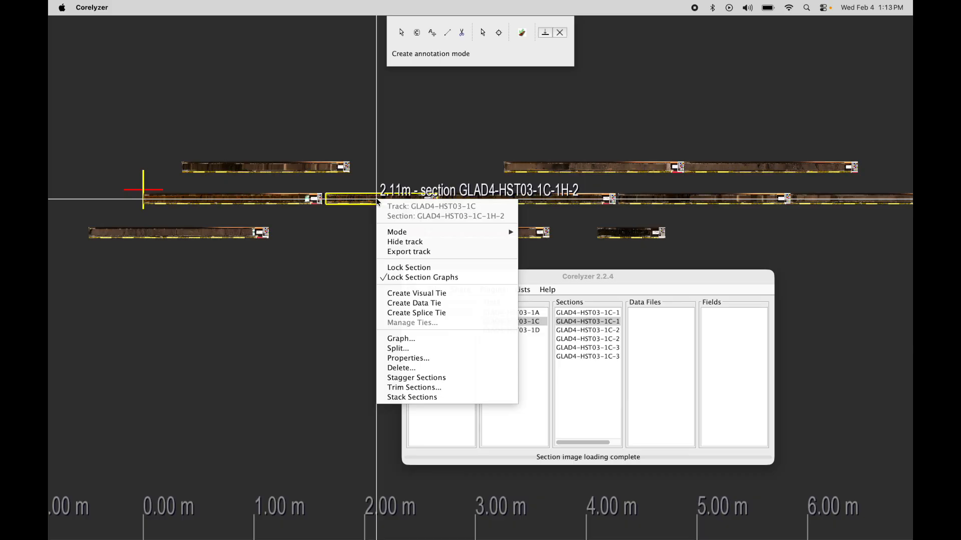
click(389, 268)
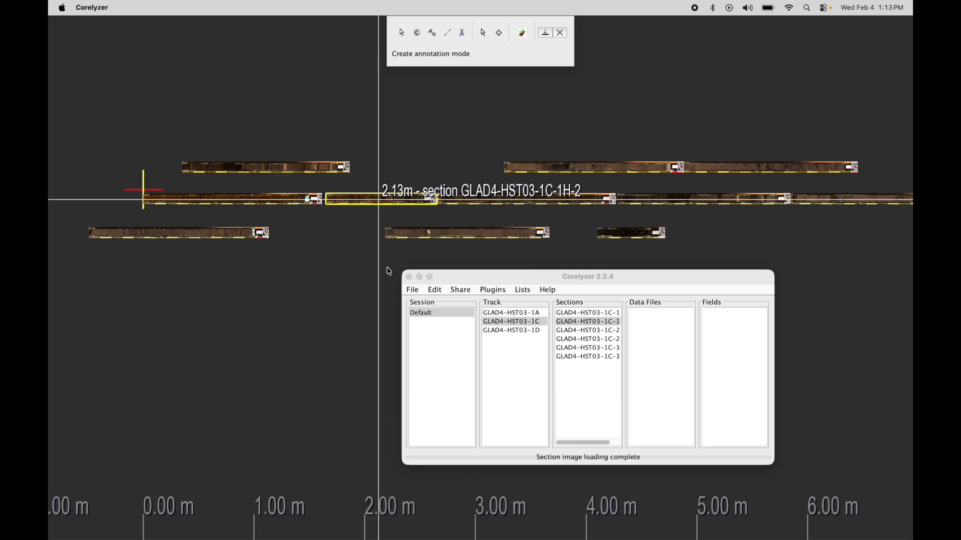
right_click(370, 199)
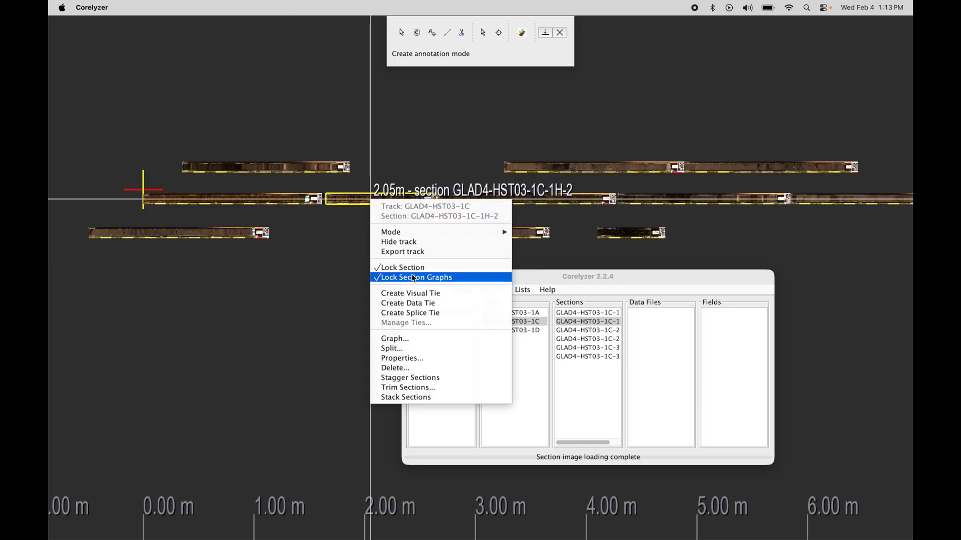
click(360, 200)
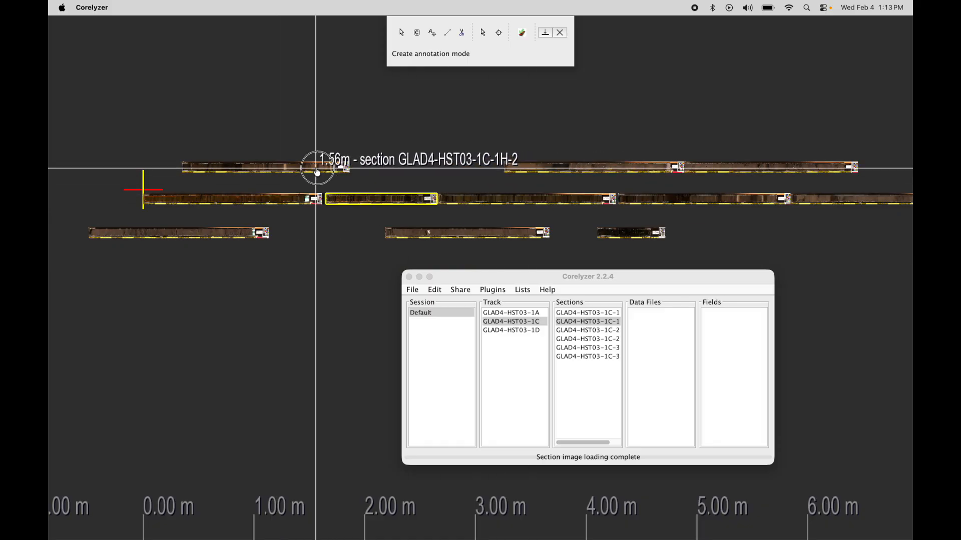
Step: Unlock section GLAD4-HST03-1C-1H-2 and try moving it again
right_click(383, 202)
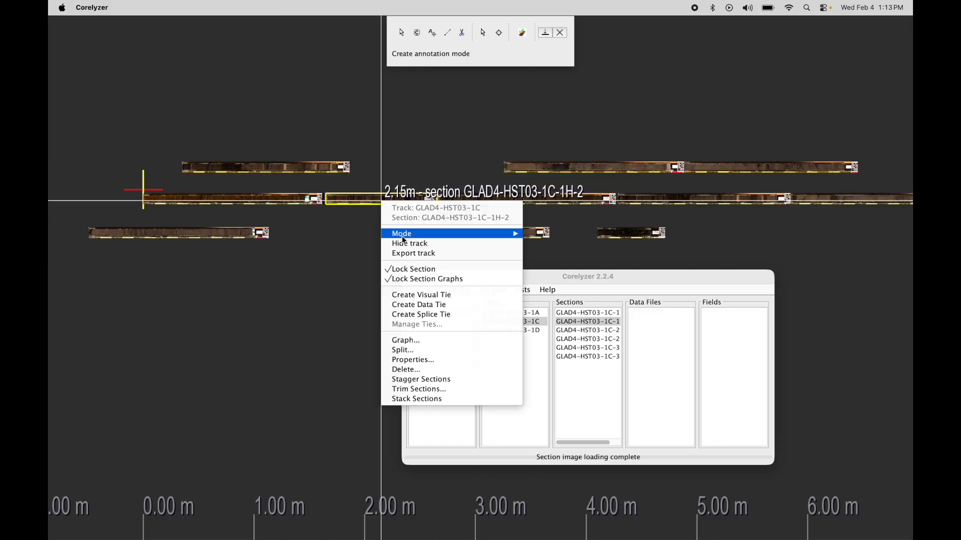
click(425, 273)
drag(370, 200, 365, 172)
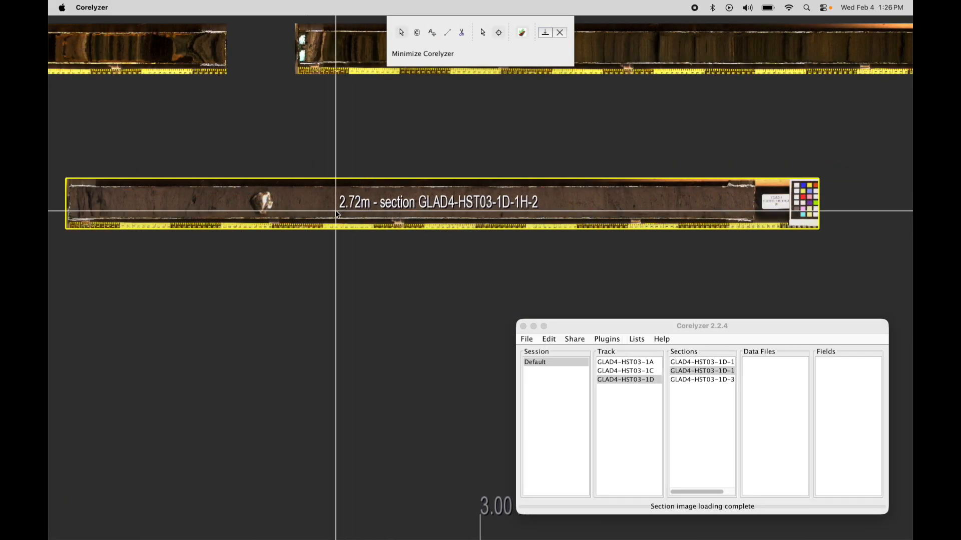
Step: Open the properties of section GLAD4-HST03-1D-1H-2 and place the dialog just below the core image
right_click(337, 214)
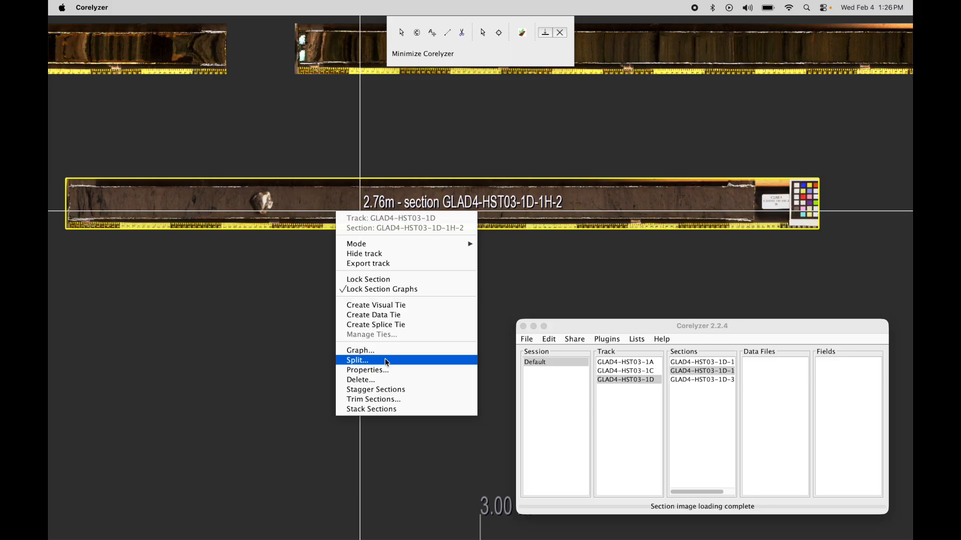
click(368, 370)
drag(553, 151, 347, 262)
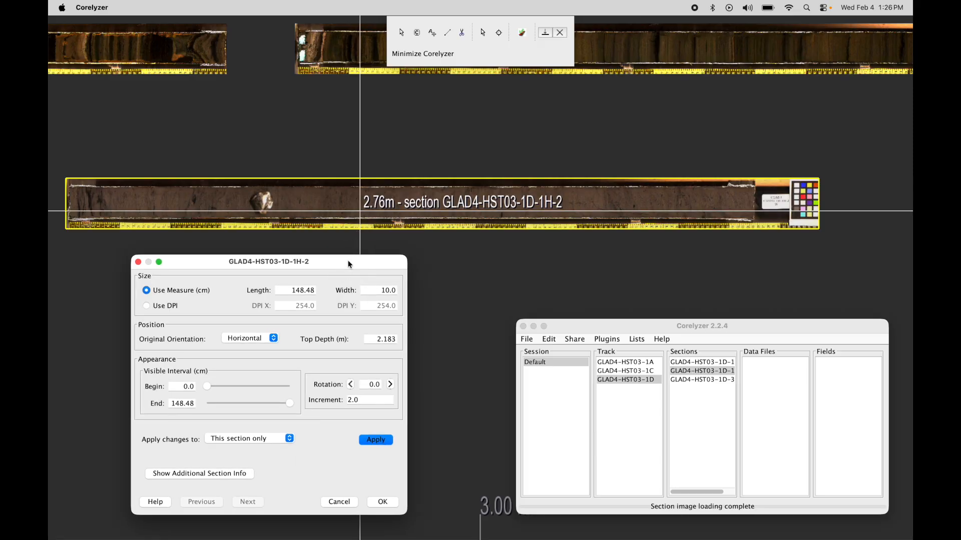
drag(357, 261, 371, 260)
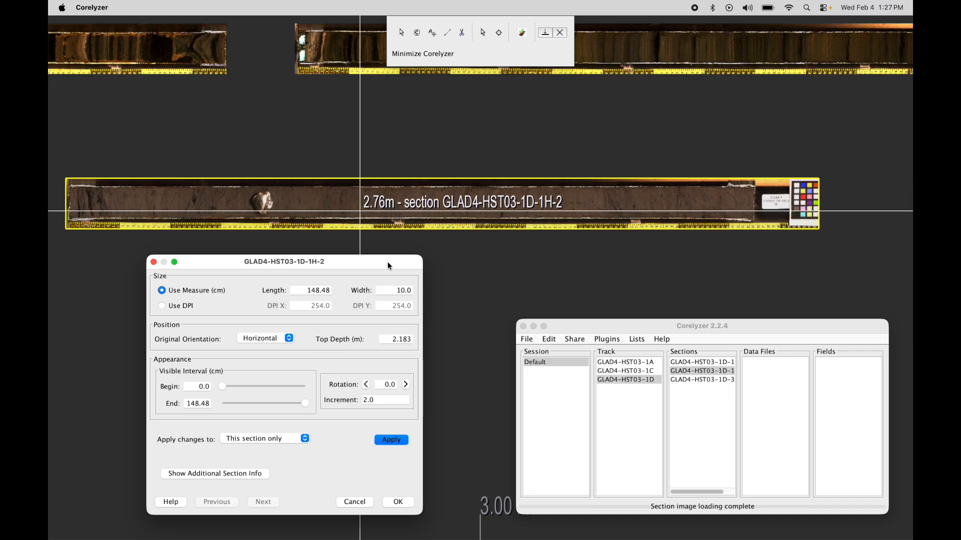
drag(386, 262, 379, 262)
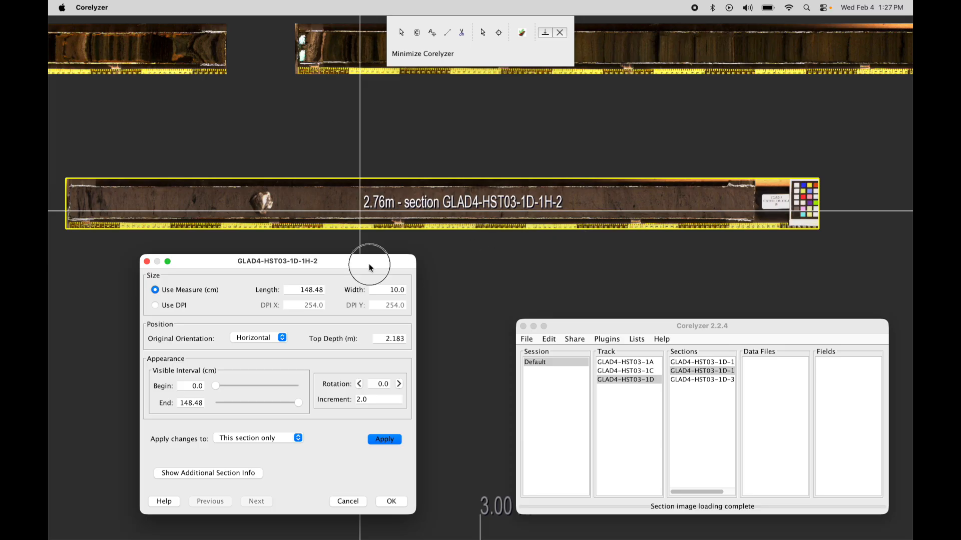
drag(368, 264, 380, 263)
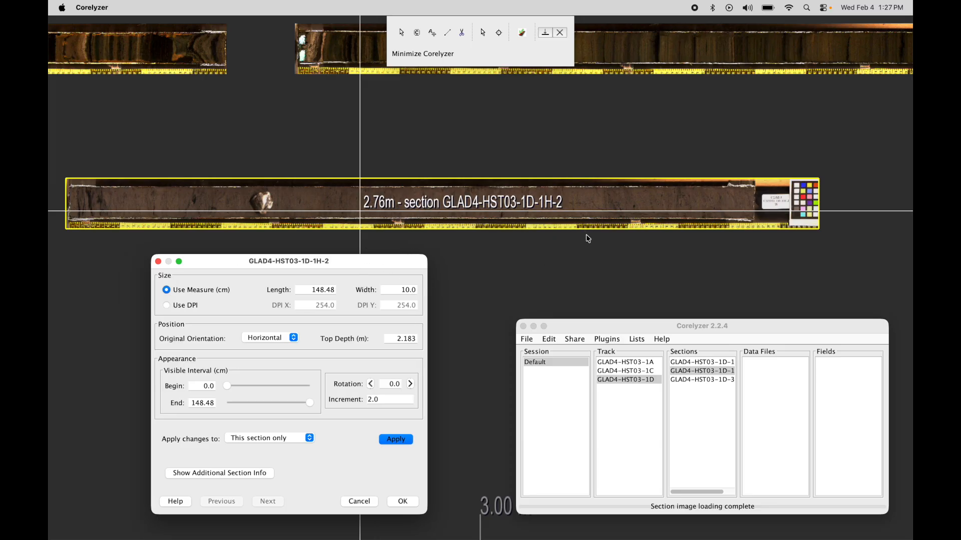
drag(355, 265, 356, 258)
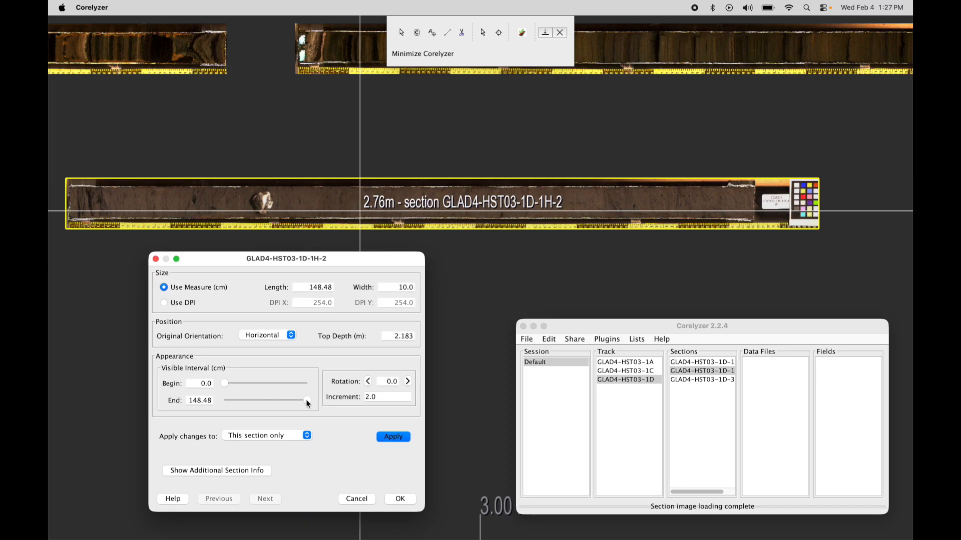
Step: Trim the colour card off section GLAD4-HST03-1D-1H-2 by setting its visible interval's end to 136 cm, and accept the properties
drag(306, 401, 302, 403)
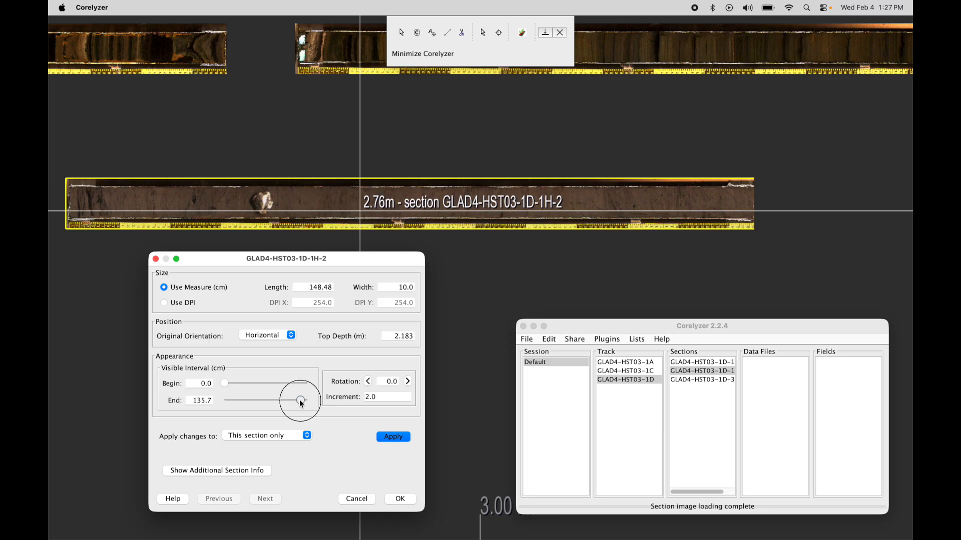
drag(301, 404, 301, 403)
drag(190, 401, 220, 404)
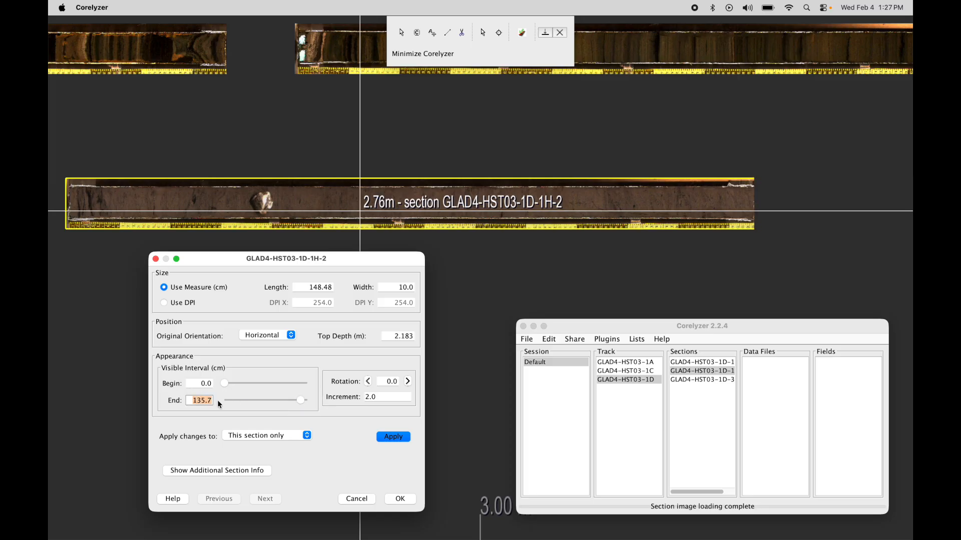
key(Tab)
drag(354, 260, 367, 260)
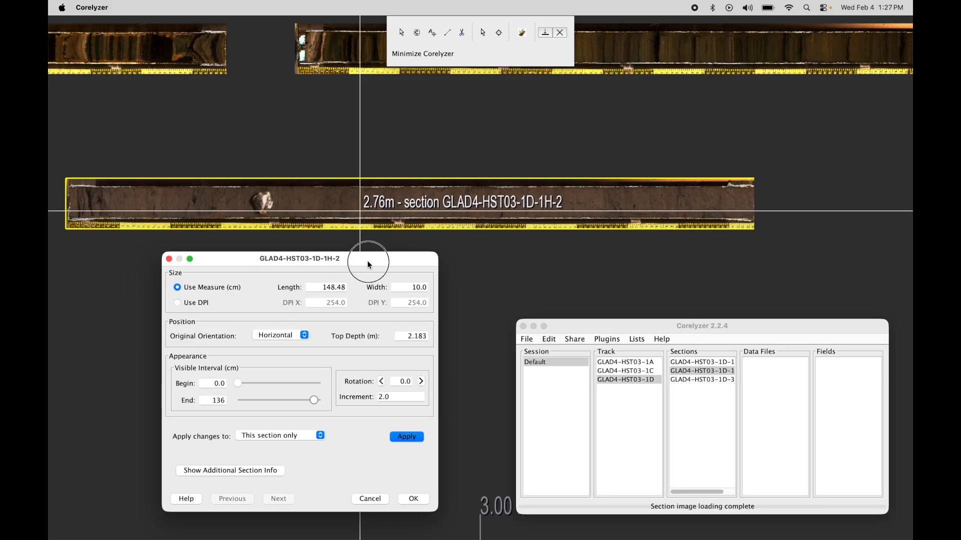
click(413, 499)
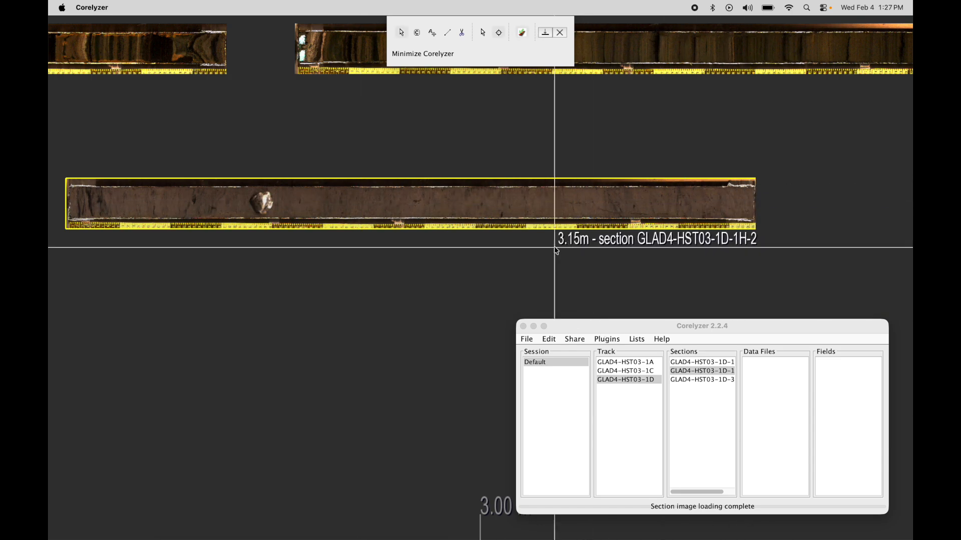
Step: Reopen the properties of section GLAD4-HST03-1D-1H-2, extend its visible end to 148.5 cm, and trim it back to 135.7 cm
right_click(378, 215)
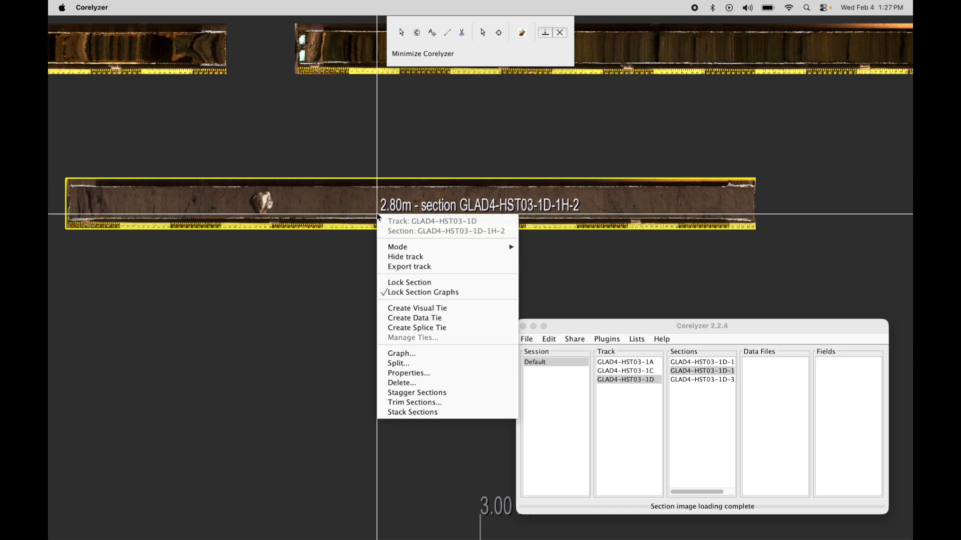
click(413, 374)
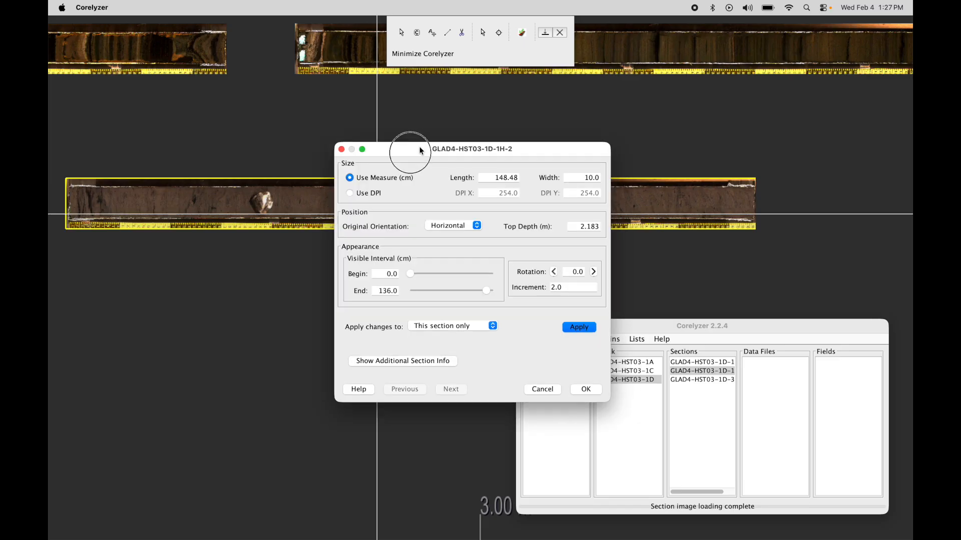
drag(428, 148, 226, 263)
drag(297, 408, 310, 408)
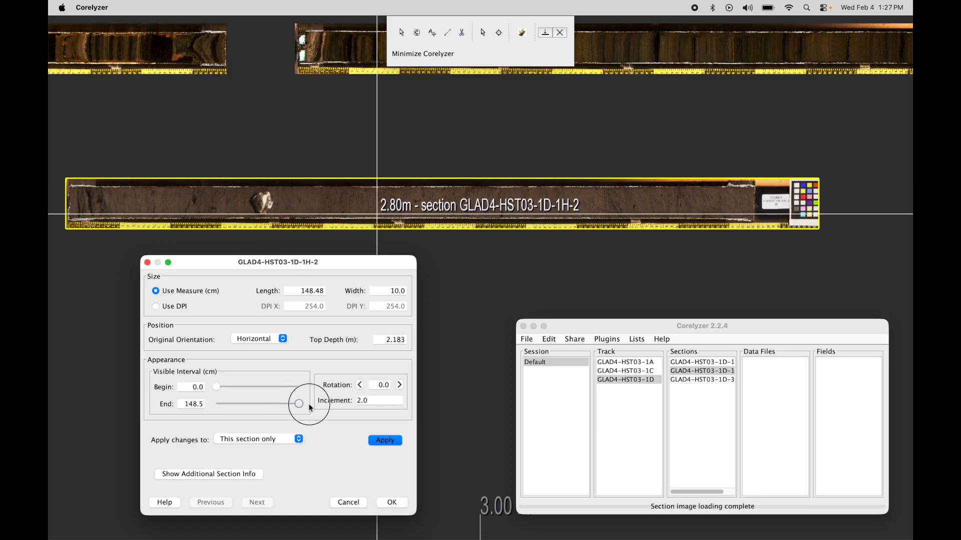
drag(304, 406, 293, 407)
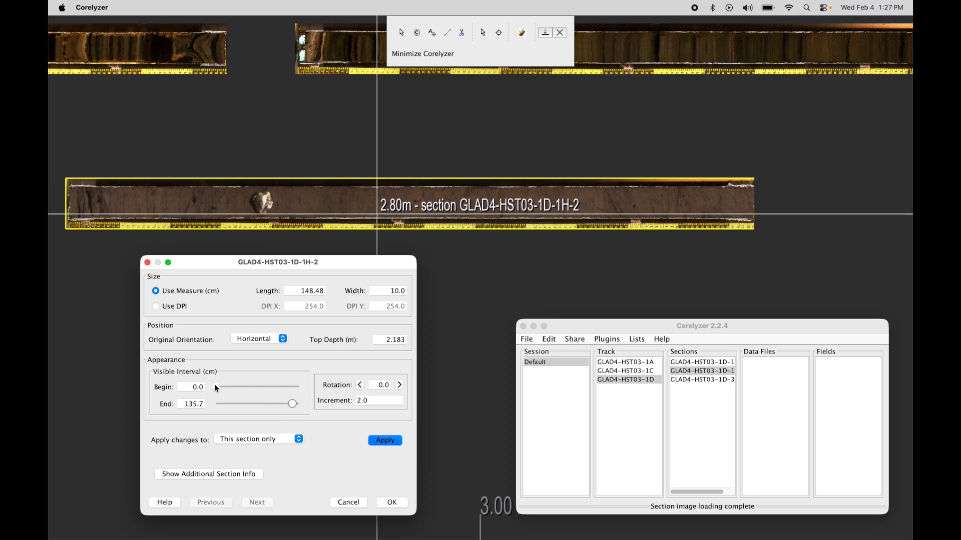
mouse_move(213, 387)
mouse_down()
mouse_move(232, 390)
mouse_move(214, 389)
mouse_up()
drag(320, 263, 348, 269)
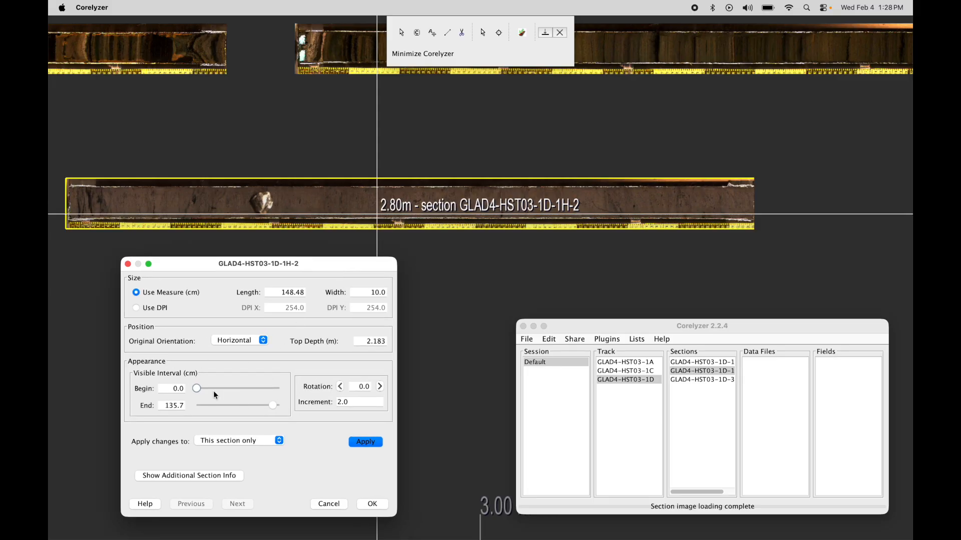
drag(343, 258, 360, 258)
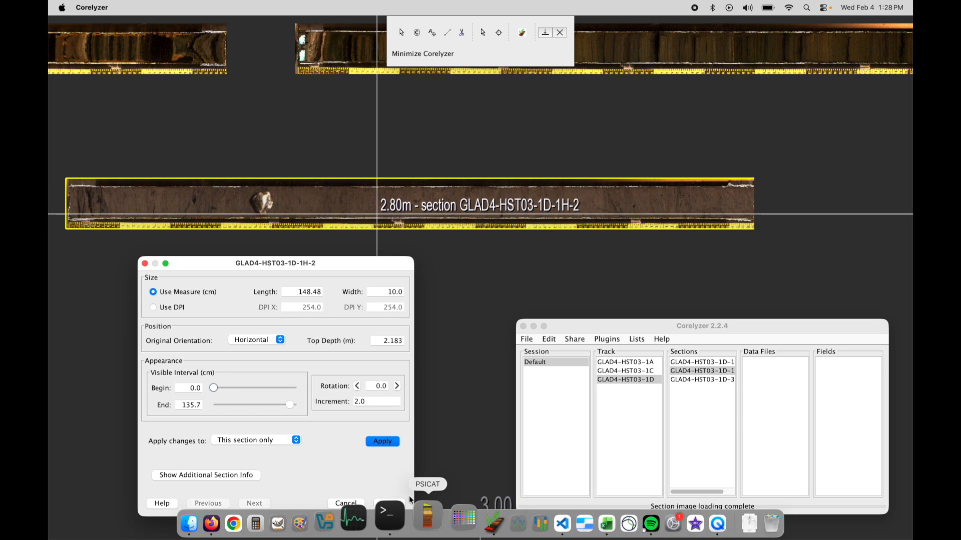
click(390, 504)
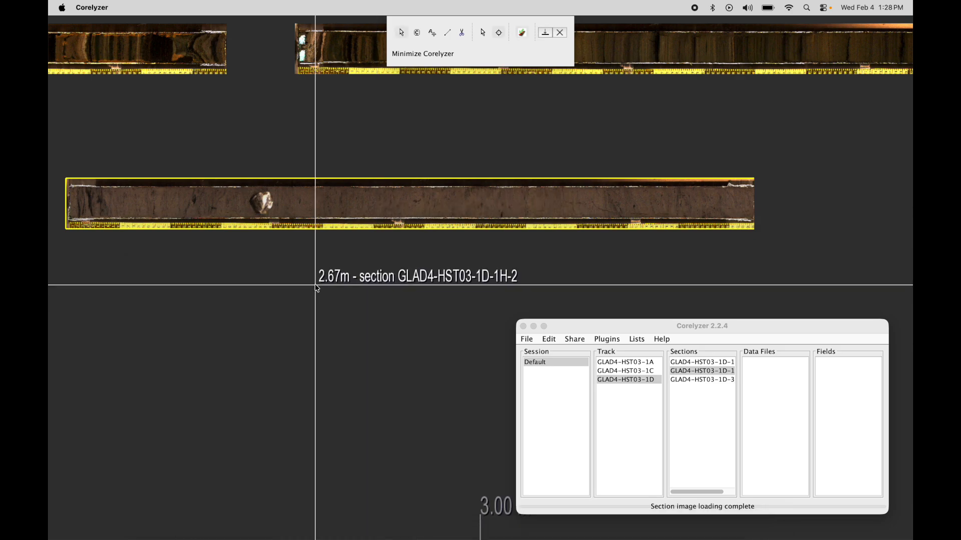
Step: Move section GLAD4-HST03-1D-1H-1 about 0.5 m deeper so that its top lines up with the 0.00 m mark
scroll(315, 287, down, 5)
drag(200, 246, 433, 260)
mouse_move(461, 161)
mouse_down()
mouse_move(533, 161)
mouse_move(470, 169)
mouse_up()
click(233, 270)
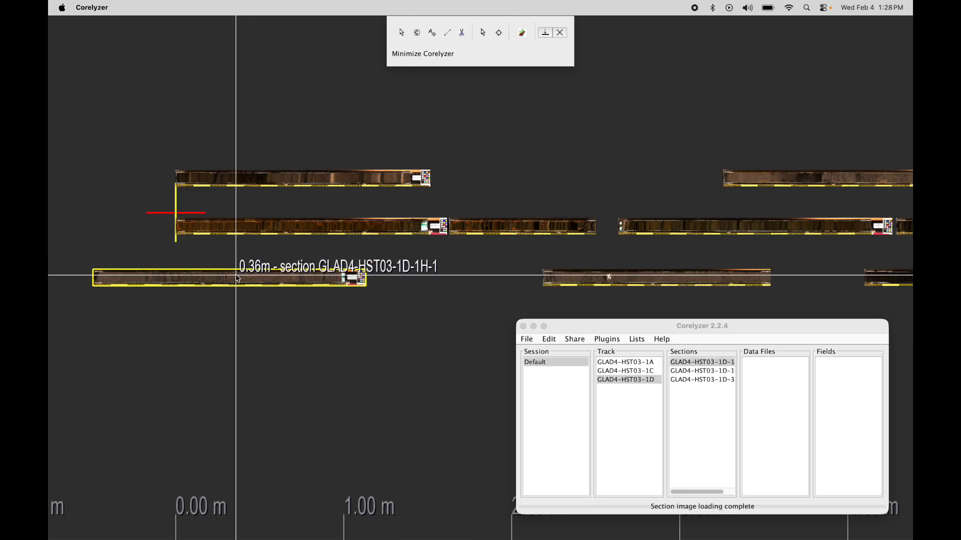
drag(188, 301, 337, 307)
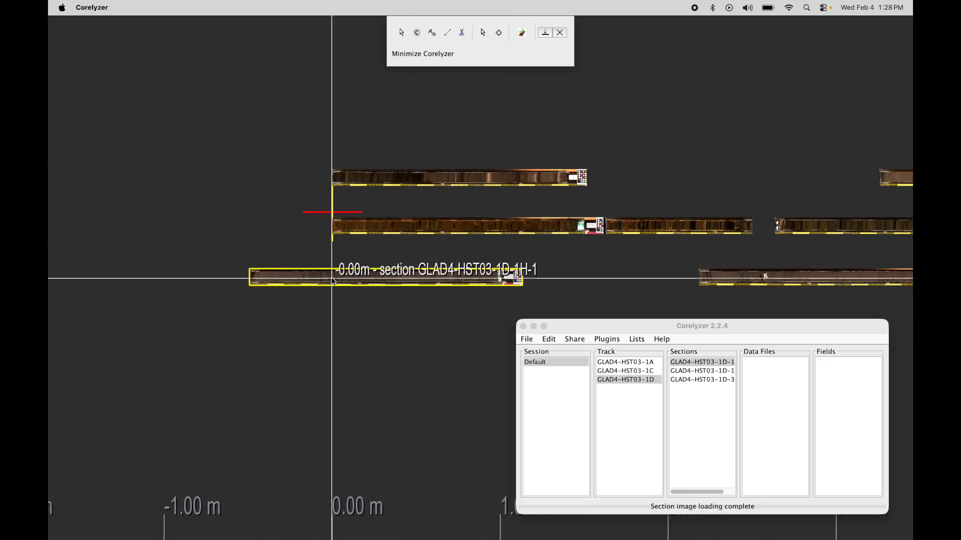
scroll(260, 298, up, 3)
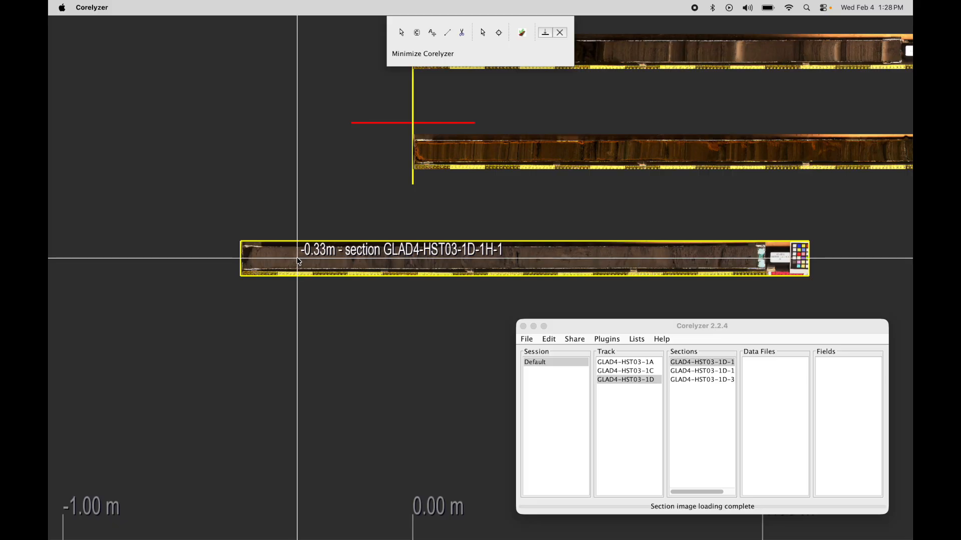
drag(293, 251, 489, 252)
scroll(412, 251, up, 5)
scroll(393, 259, down, 2)
scroll(391, 260, down, 5)
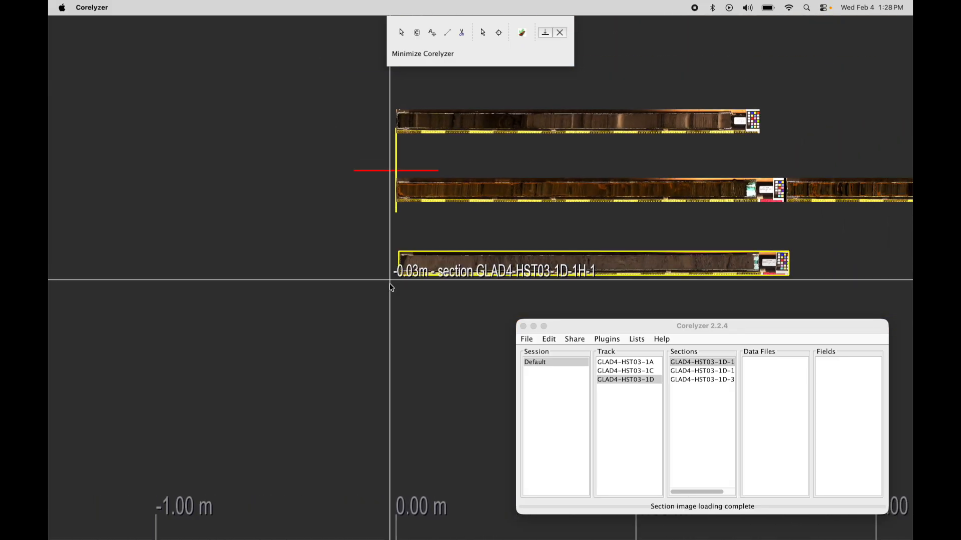
Step: Set the top depth of section GLAD4-HST03-1D-1H-1 to 0 m in its properties and accept the change
drag(401, 298, 347, 275)
right_click(403, 244)
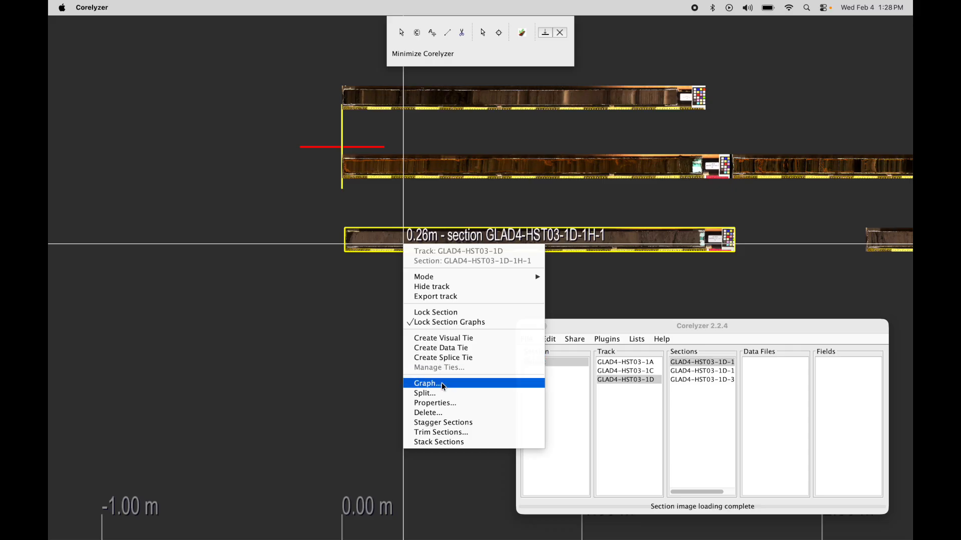
click(443, 403)
drag(550, 146, 278, 253)
click(307, 328)
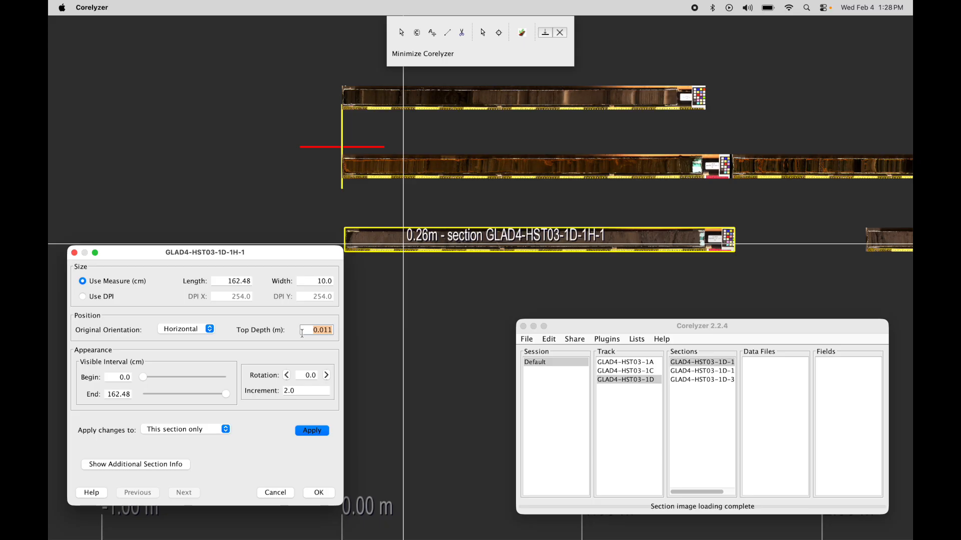
text(0)
click(313, 431)
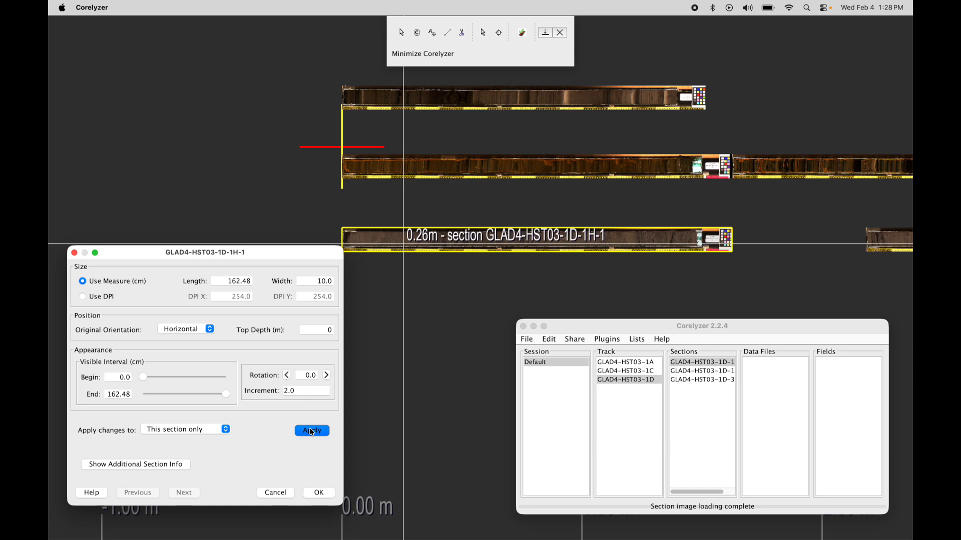
drag(315, 251, 292, 253)
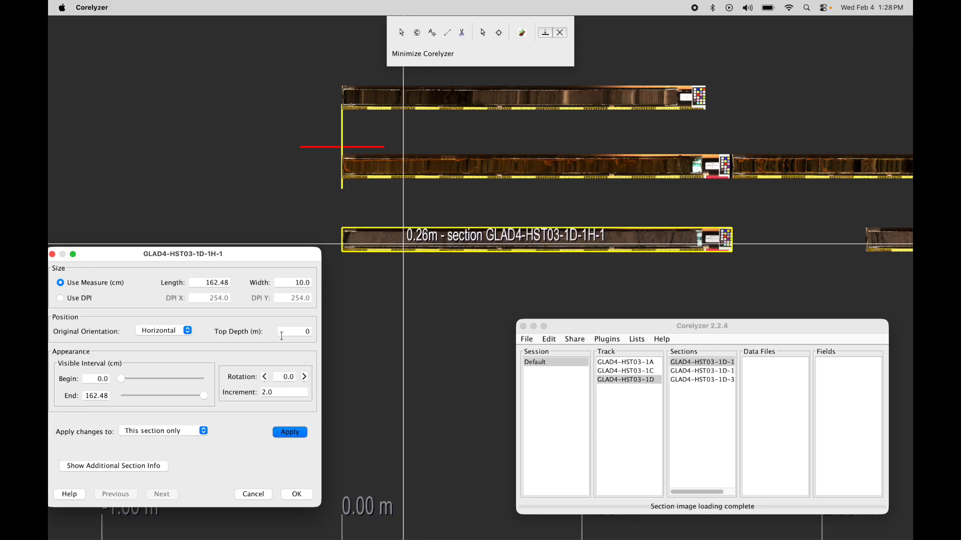
drag(244, 258, 259, 263)
click(321, 498)
Step: Compare the positions of the three sections in track GLAD4-HST03-1D by selecting them one after another
scroll(538, 237, down, 5)
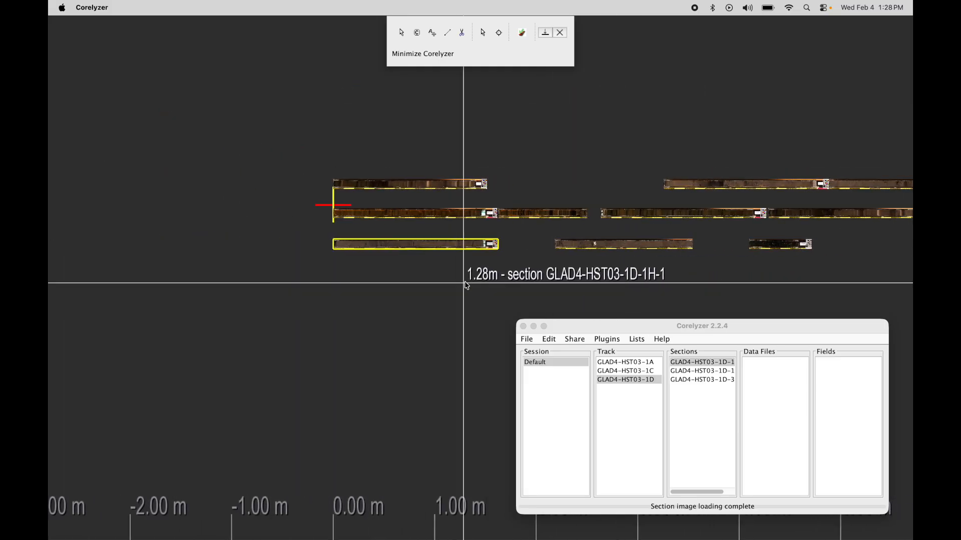
click(616, 244)
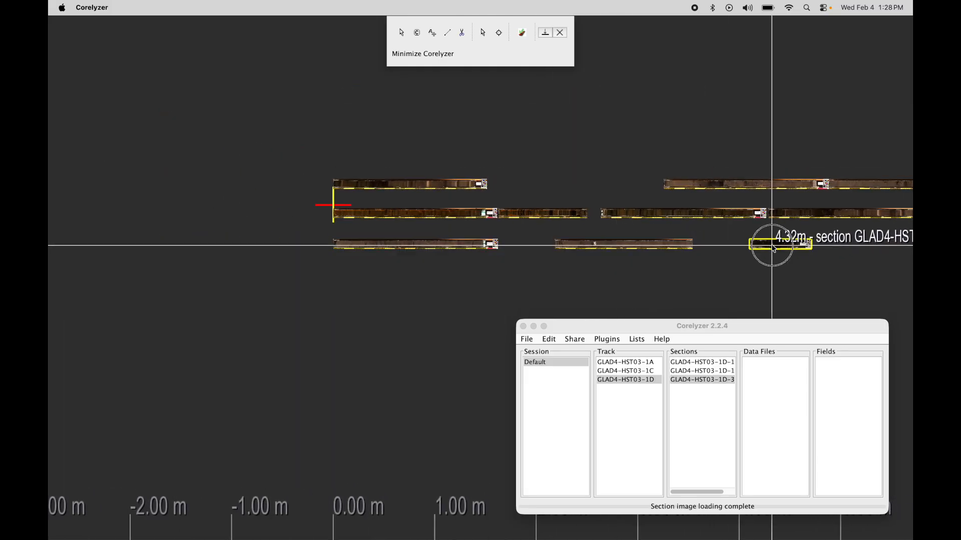
click(478, 244)
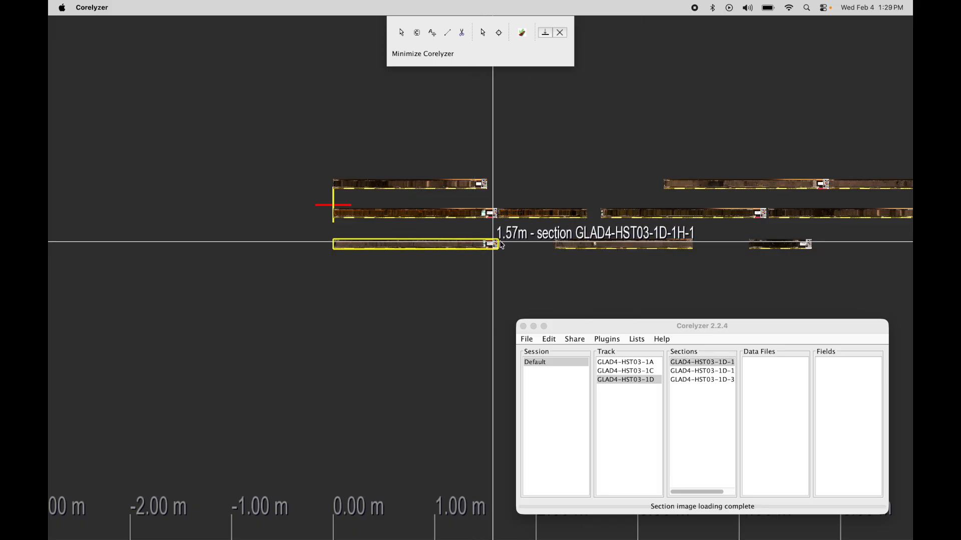
click(610, 244)
click(776, 245)
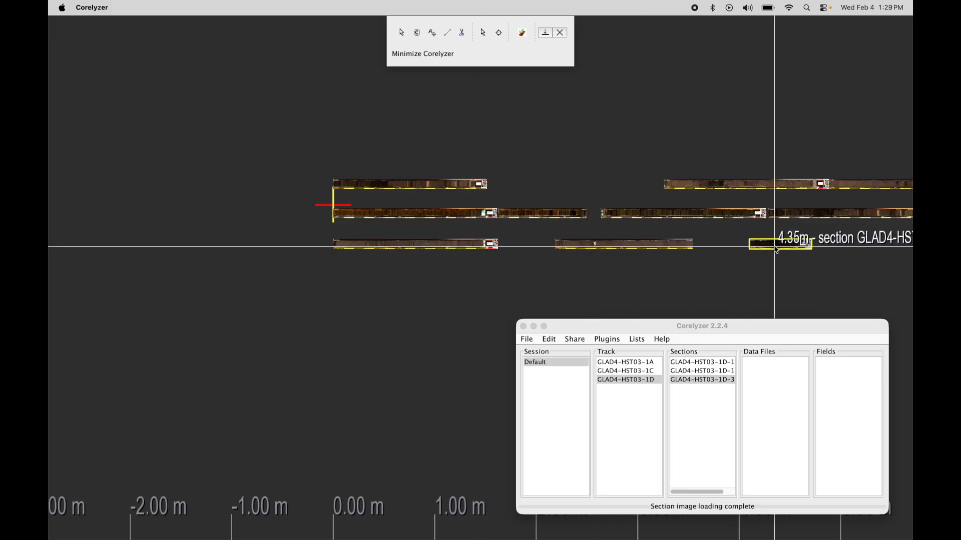
click(488, 244)
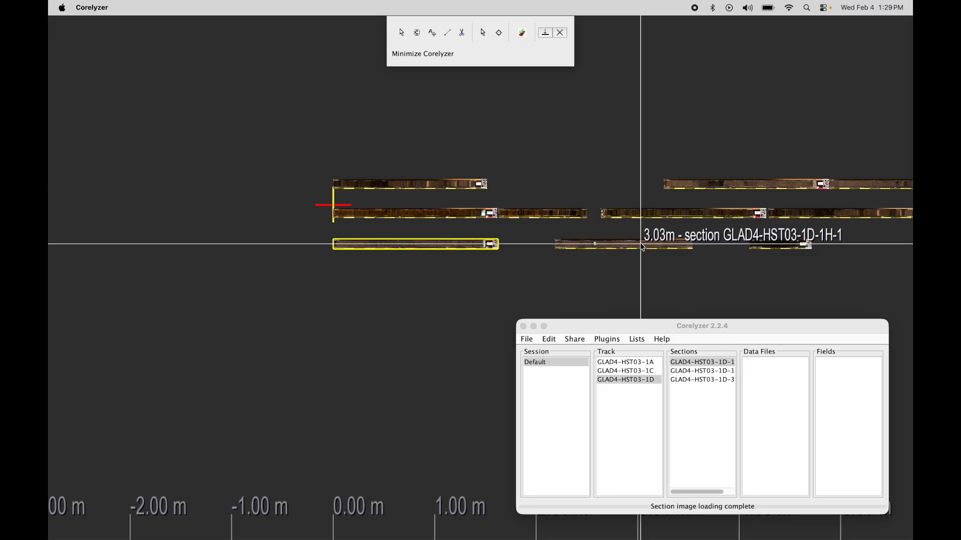
Step: Move section GLAD4-HST03-1D-1H-2 about 0.45 m shallower, leaving a small gap below section GLAD4-HST03-1D-1H-1
scroll(572, 245, up, 5)
click(673, 254)
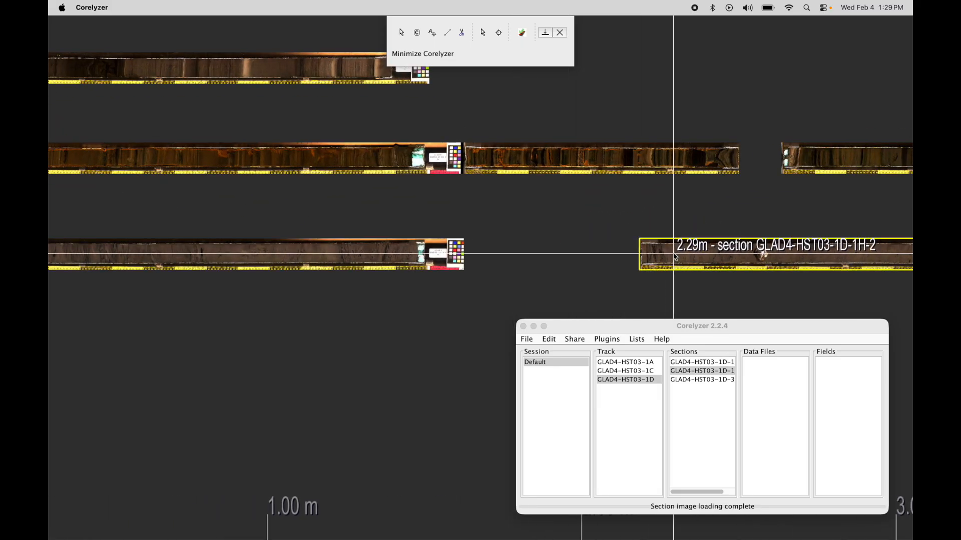
drag(692, 259, 528, 258)
scroll(527, 291, down, 3)
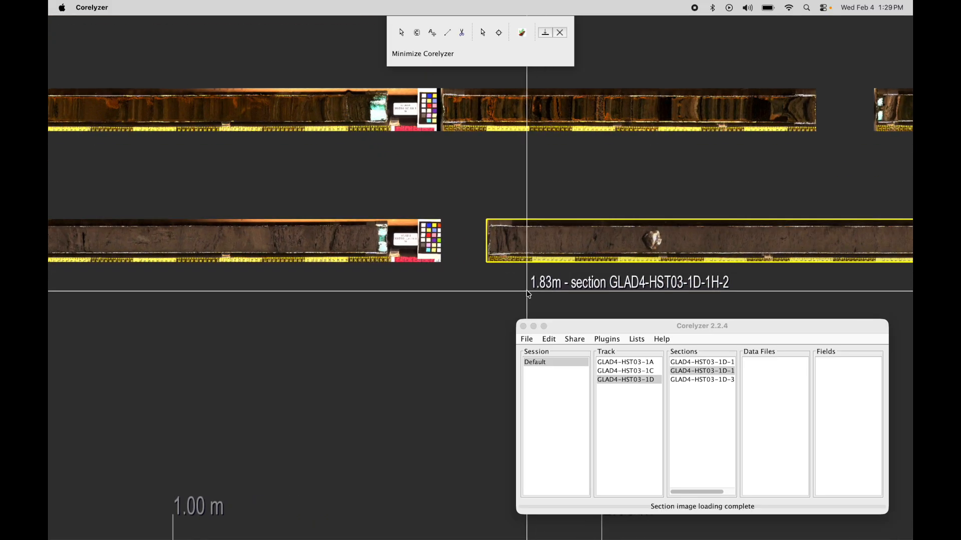
Step: Move section GLAD4-HST03-1D-3H-1 about 0.9 m shallower, leaving a small gap below section GLAD4-HST03-1D-1H-2
scroll(529, 296, down, 2)
scroll(547, 278, right, 2)
click(793, 275)
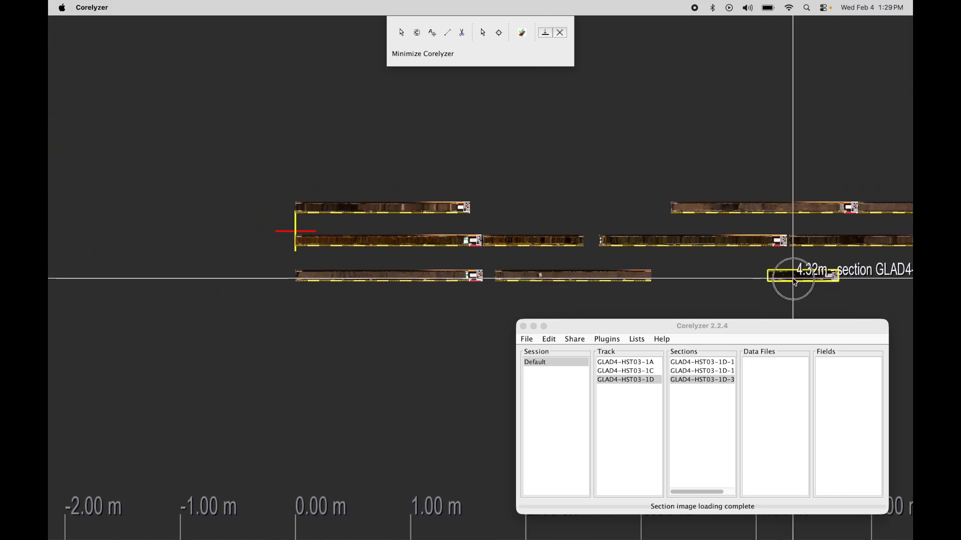
drag(815, 279, 710, 275)
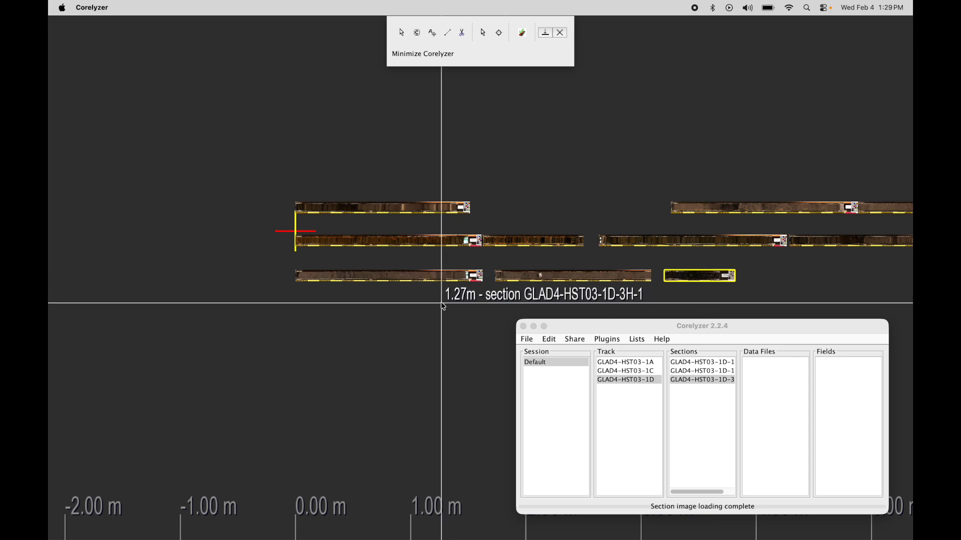
Step: Stack the sections of track GLAD4-HST03-1D starting from section GLAD4-HST03-1D-1H-1 and accept the confirmation
click(397, 280)
right_click(375, 274)
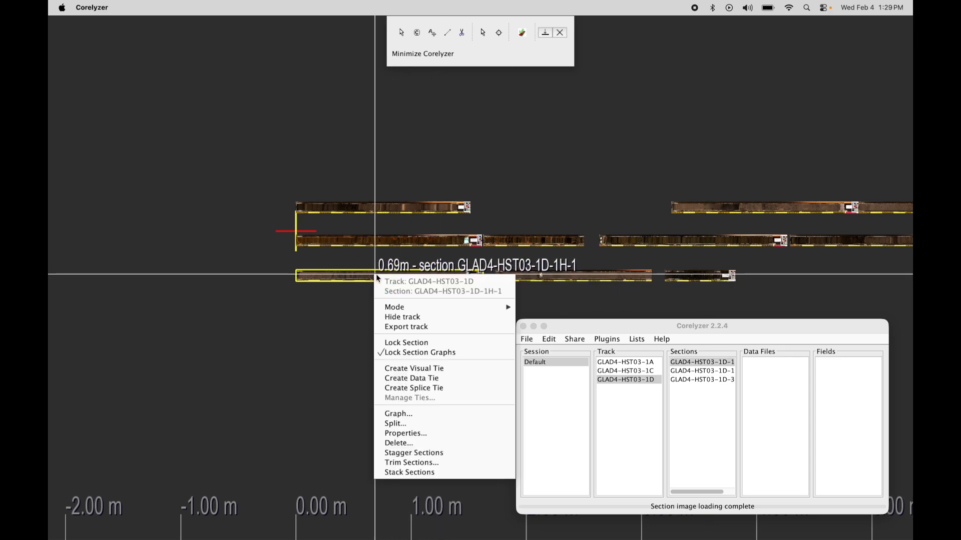
click(430, 473)
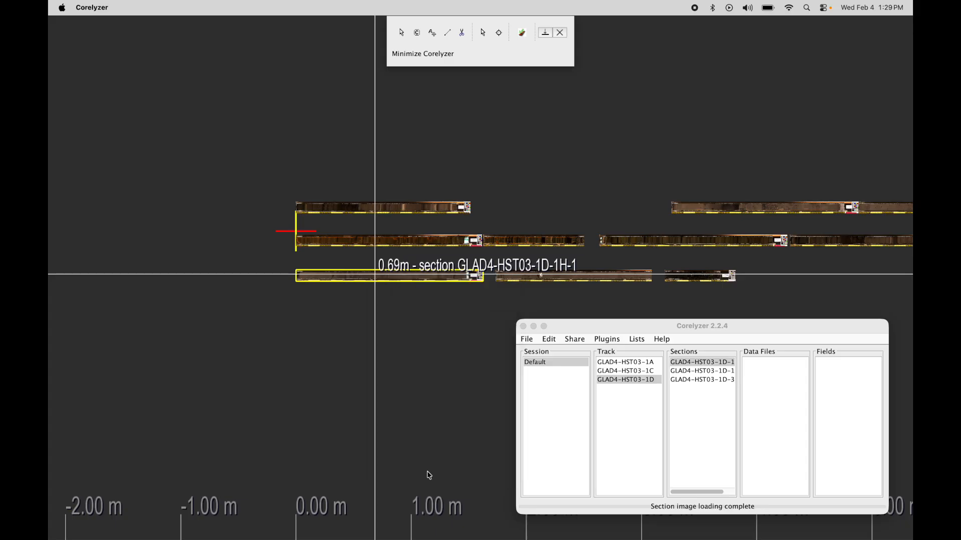
drag(778, 379, 635, 349)
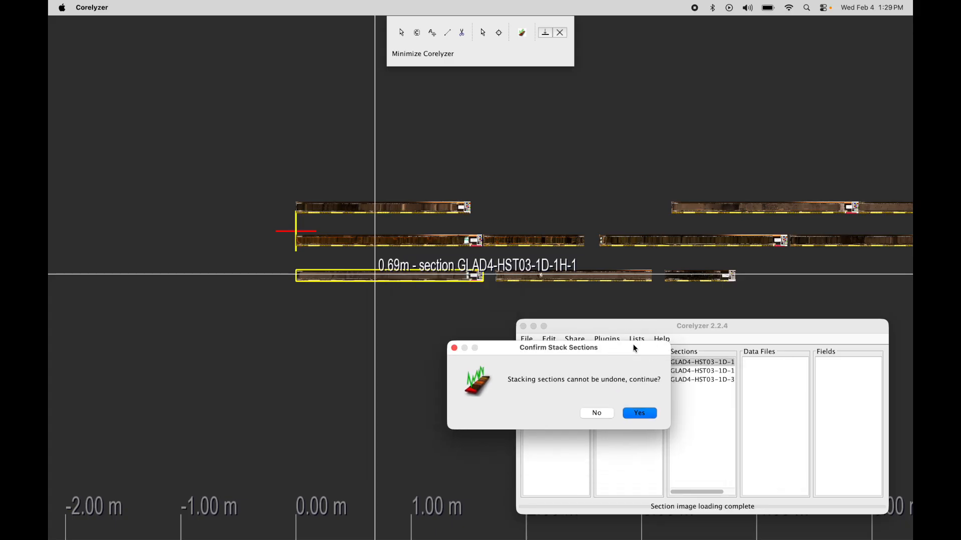
click(638, 414)
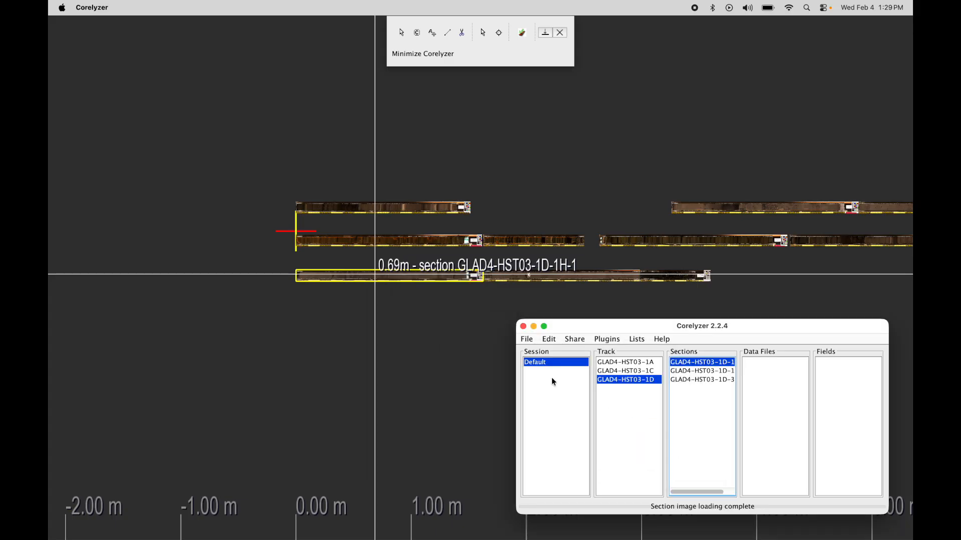
Step: Examine the joins between the stacked sections of track GLAD4-HST03-1D up close
scroll(497, 281, up, 2)
scroll(497, 280, up, 2)
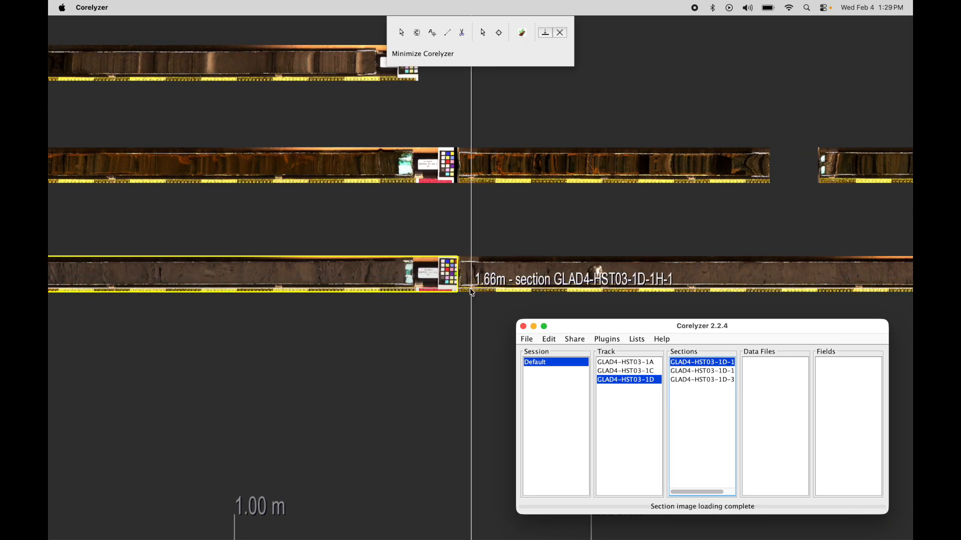
scroll(465, 274, up, 3)
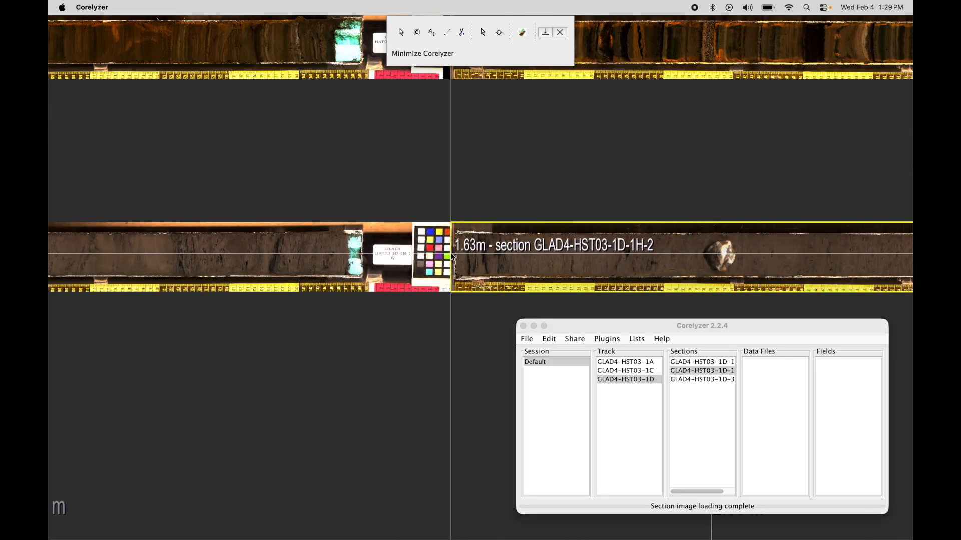
scroll(415, 265, down, 4)
drag(730, 270, 393, 253)
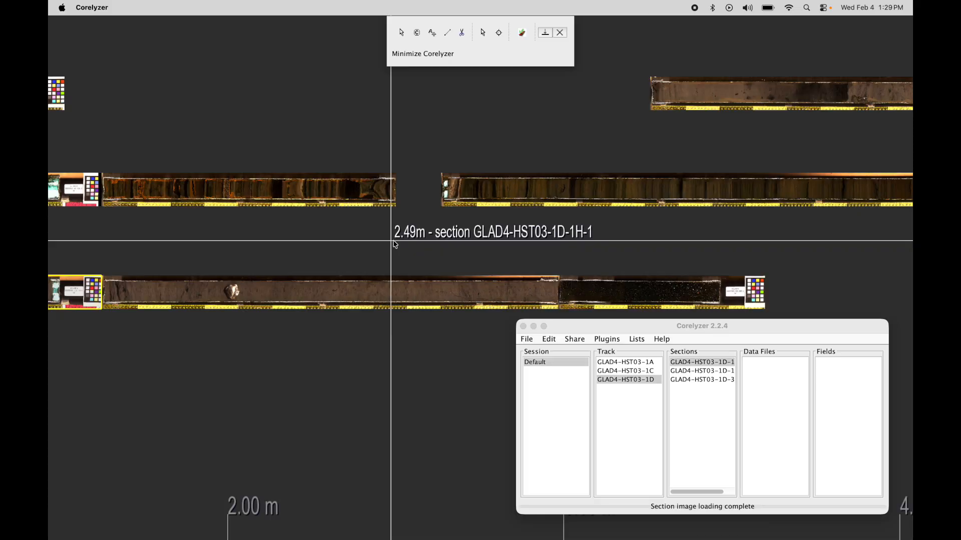
scroll(371, 403, up, 1)
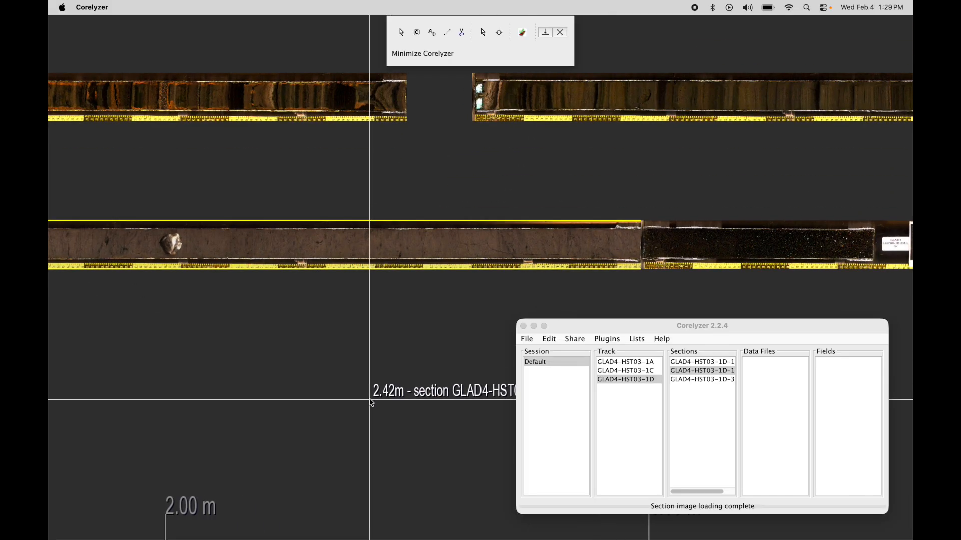
scroll(371, 396, down, 2)
drag(355, 388, 463, 272)
scroll(588, 270, up, 2)
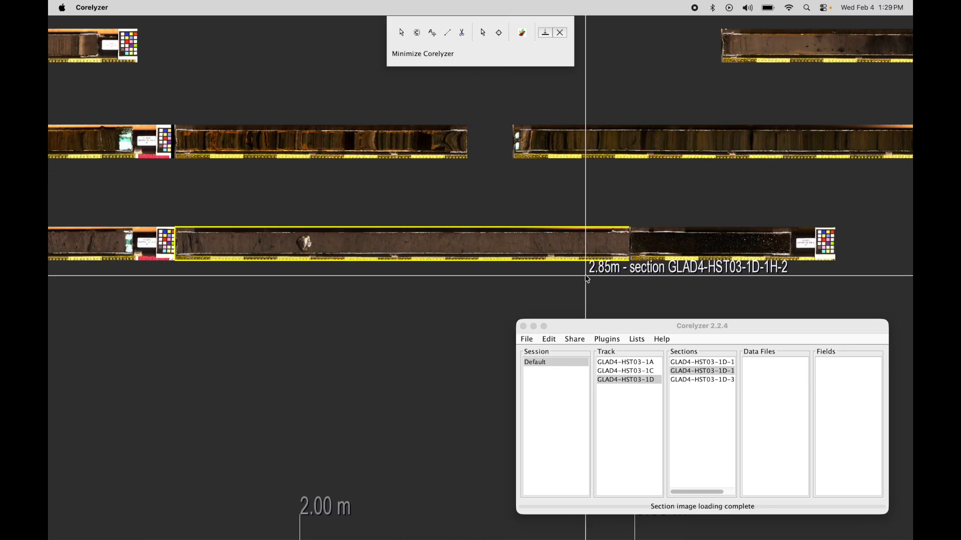
Step: Move section GLAD4-HST03-1D-3H-1 about 0.14 m deeper, and stack the sections again starting from section GLAD4-HST03-1D-1H-2
click(585, 241)
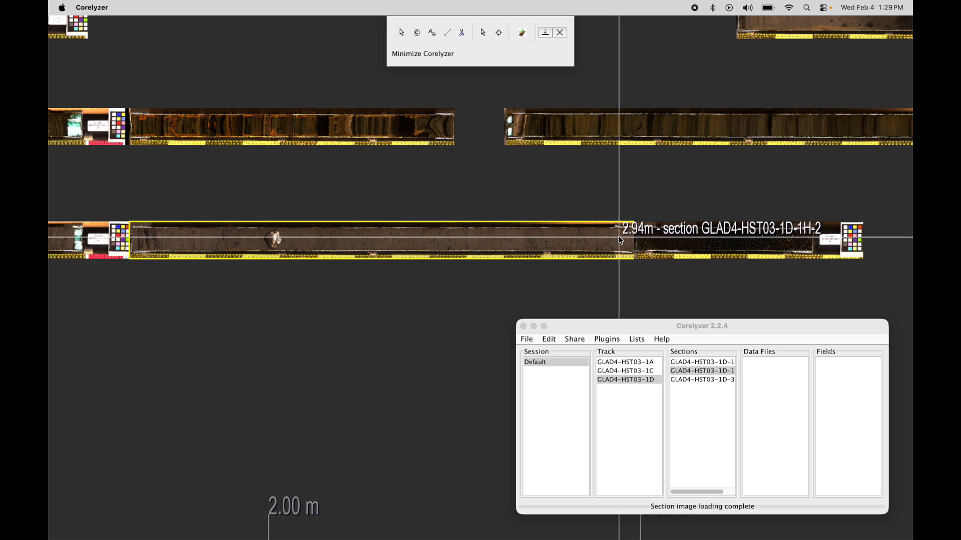
click(677, 241)
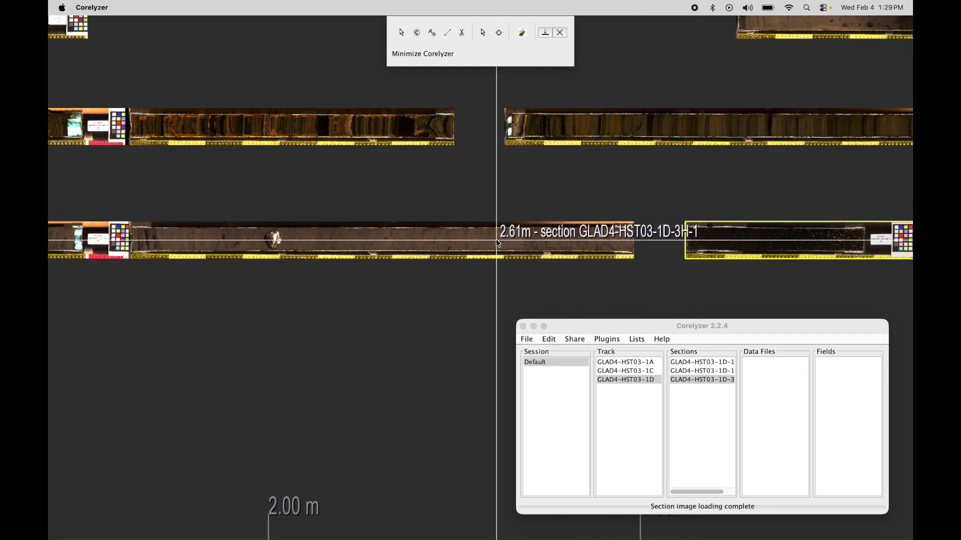
right_click(454, 252)
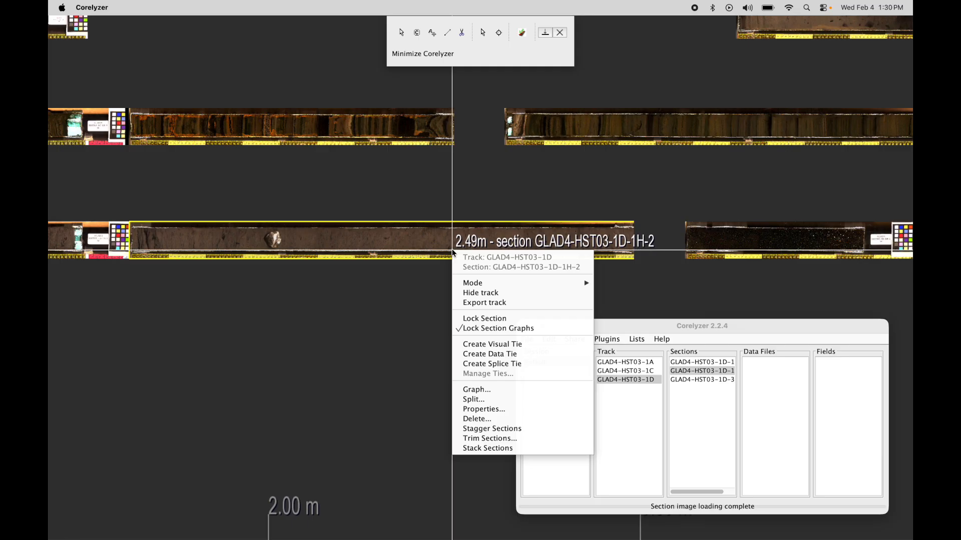
click(512, 450)
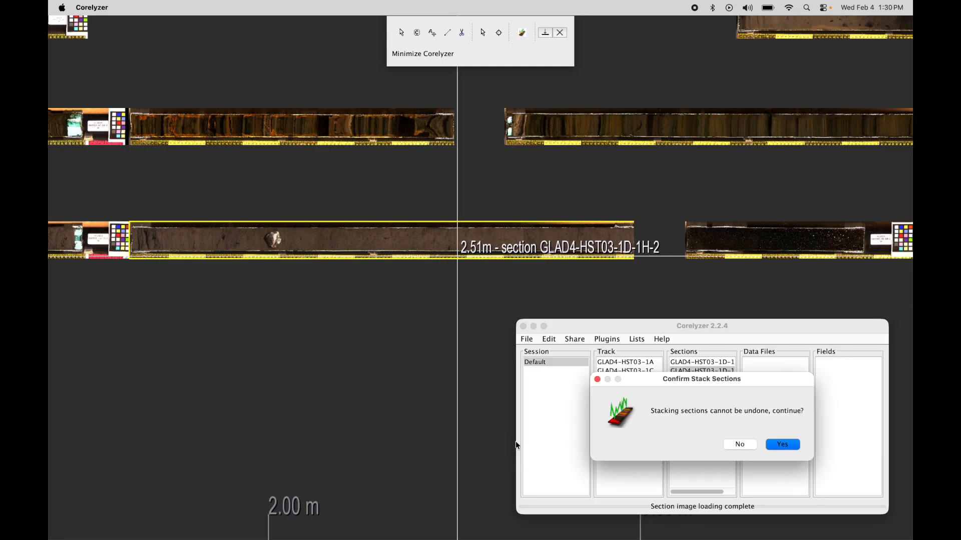
click(782, 446)
scroll(343, 322, up, 2)
scroll(343, 352, down, 3)
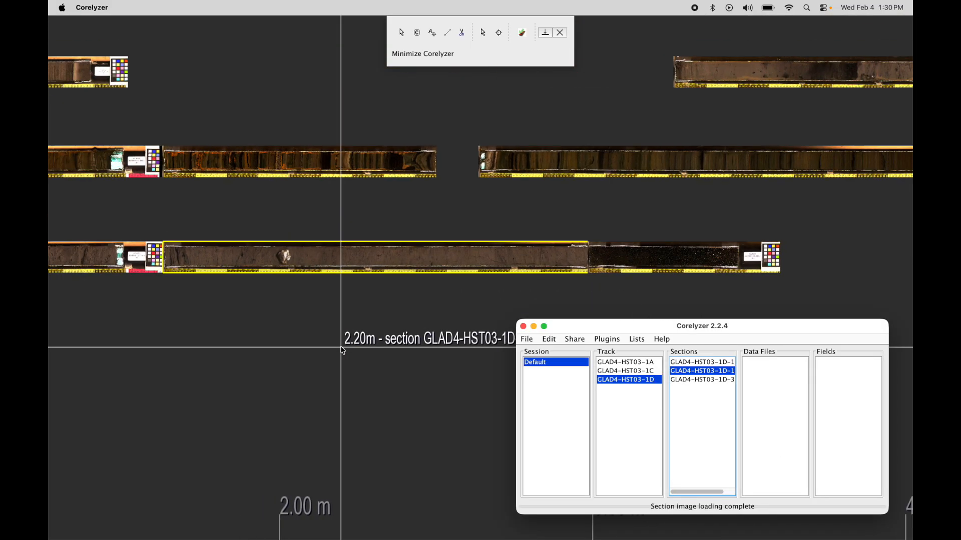
Step: Spread sections 2H-2, 3H-1 and 3H-2 of track GLAD4-HST03-1C deeper, leaving gaps of about 0.2 to 0.4 m between them
scroll(342, 348, down, 5)
drag(373, 353, 310, 316)
drag(568, 258, 405, 243)
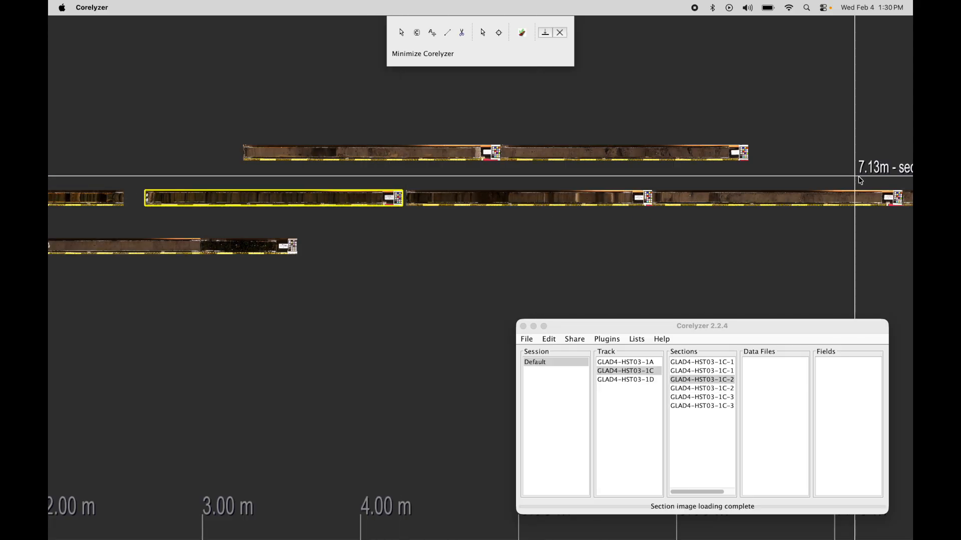
scroll(813, 264, up, 2)
scroll(813, 265, down, 4)
drag(813, 264, 596, 256)
drag(687, 195, 782, 198)
drag(573, 199, 603, 201)
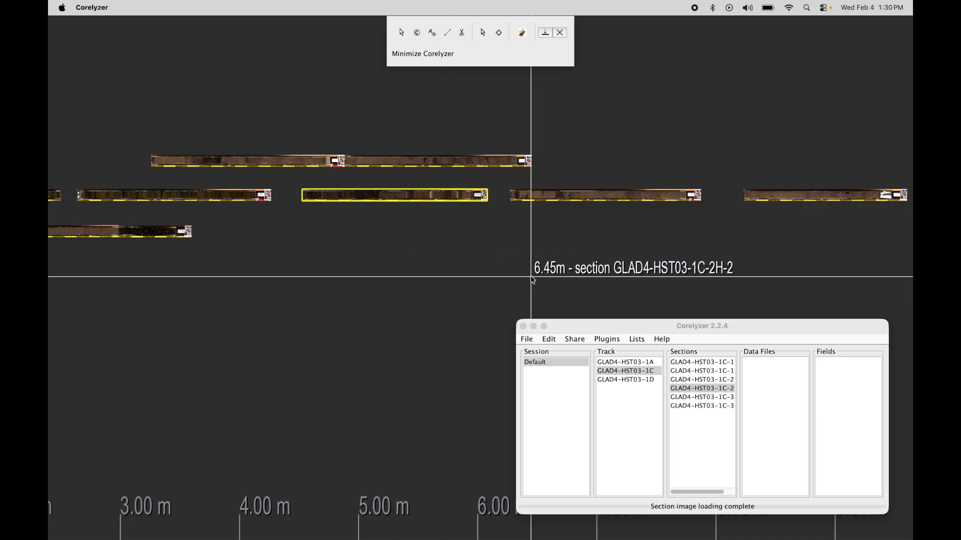
Step: Stack the sections of track GLAD4-HST03-1C that lie below section GLAD4-HST03-1C-3H-1, starting from that section
scroll(500, 273, right, 5)
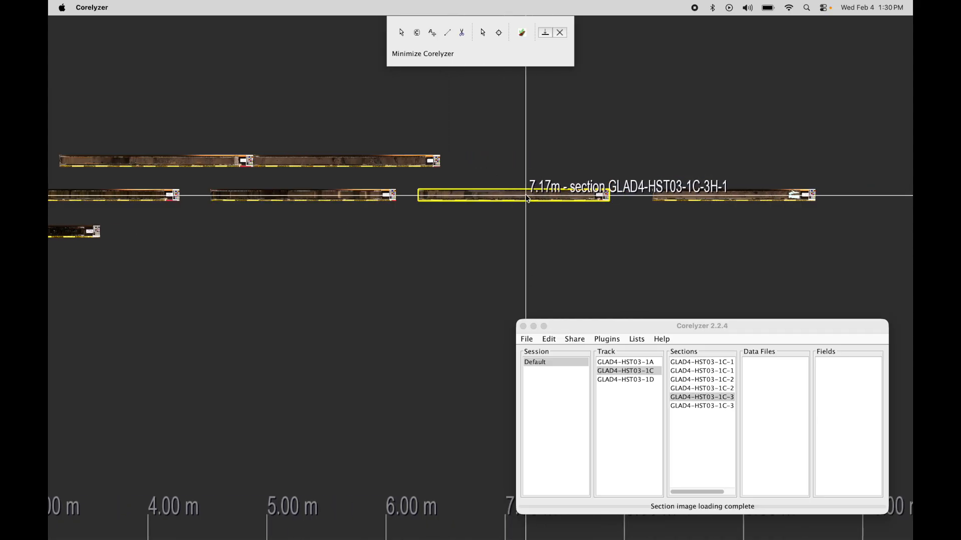
click(711, 197)
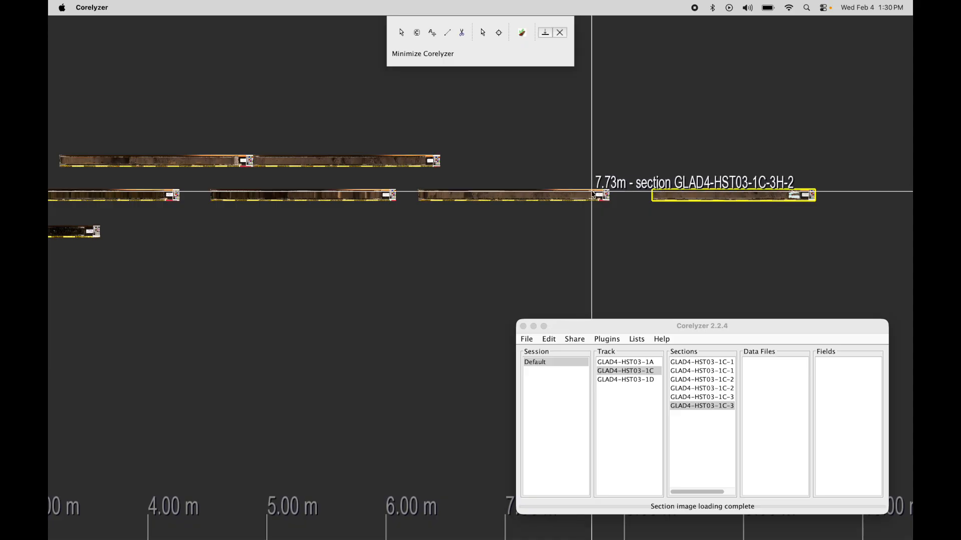
click(559, 197)
right_click(529, 200)
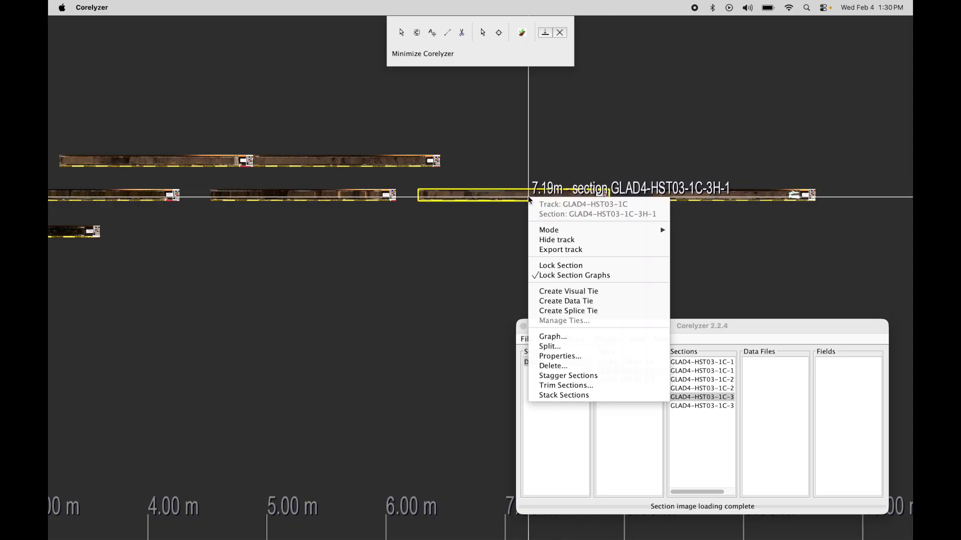
click(590, 397)
click(792, 443)
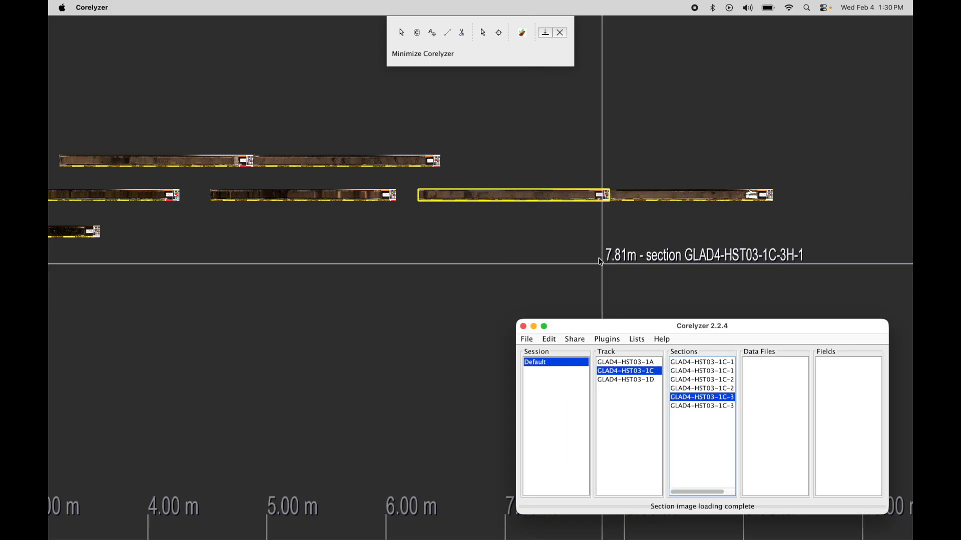
Step: Stack the sections of track GLAD4-HST03-1C that lie below section GLAD4-HST03-1C-2H-1, starting from that section
scroll(439, 272, left, 5)
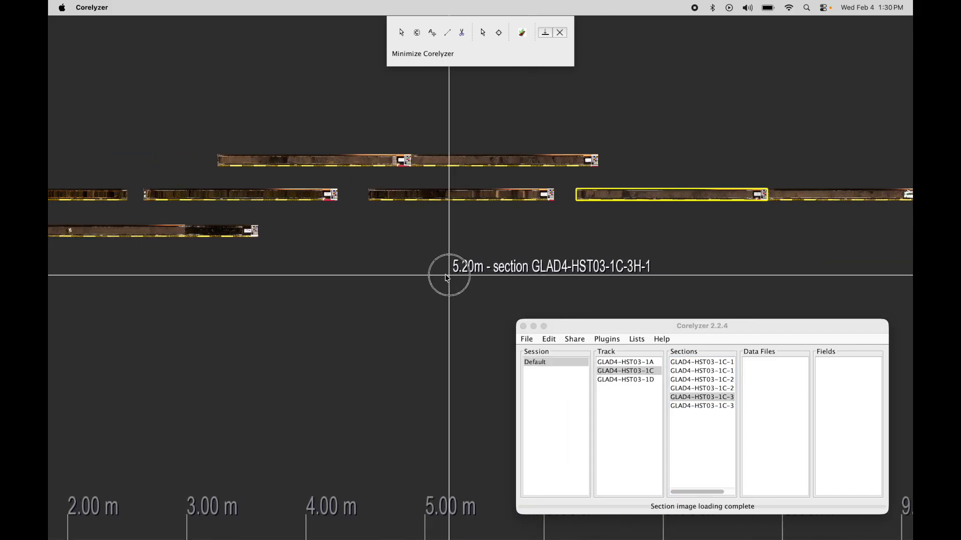
click(268, 195)
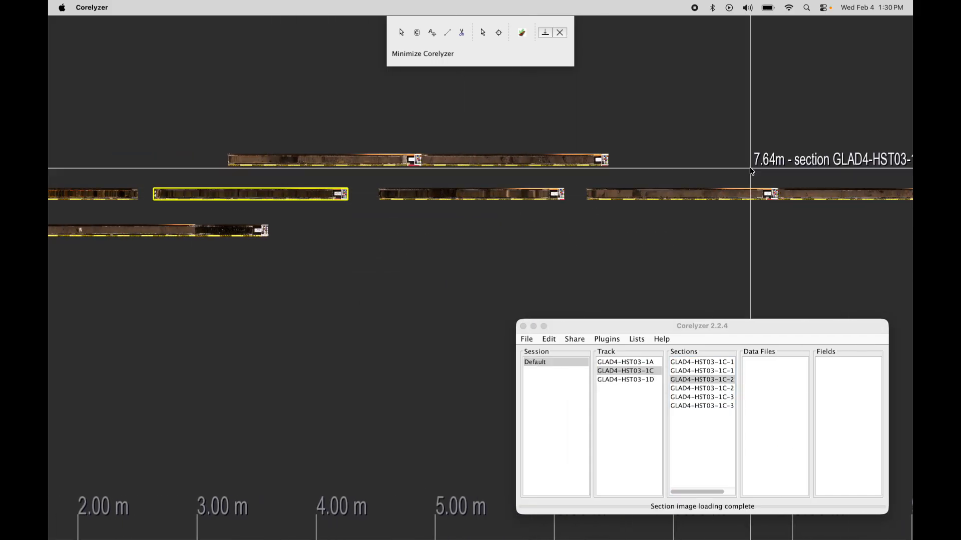
right_click(290, 194)
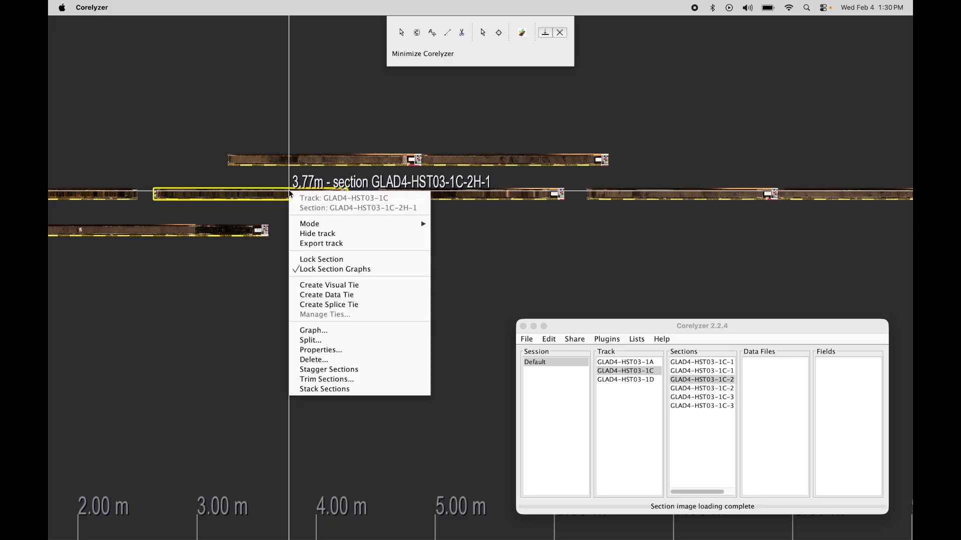
click(350, 389)
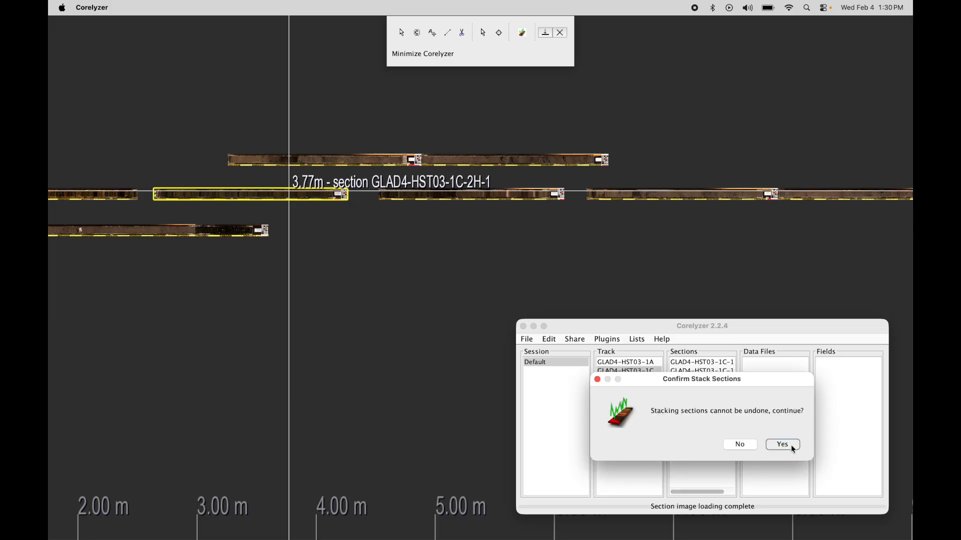
click(782, 444)
Step: Stack all sections of track GLAD4-HST03-1C end to end, starting from its uppermost section GLAD4-HST03-1C-1H-1
scroll(328, 239, left, 10)
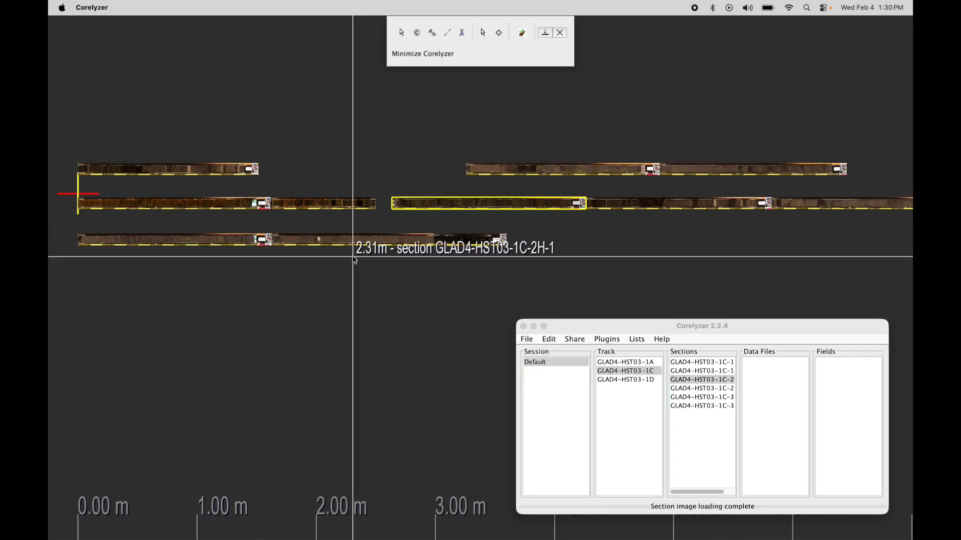
right_click(343, 203)
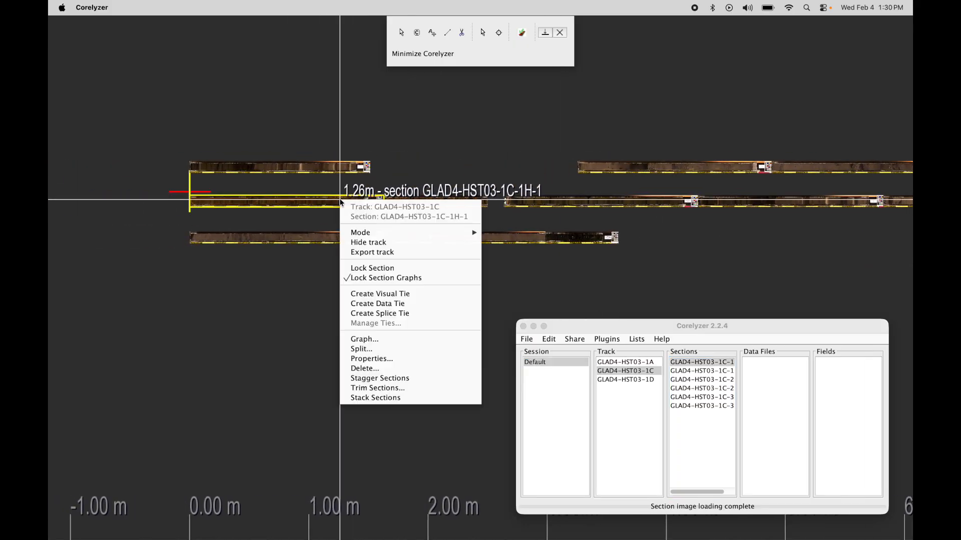
click(386, 399)
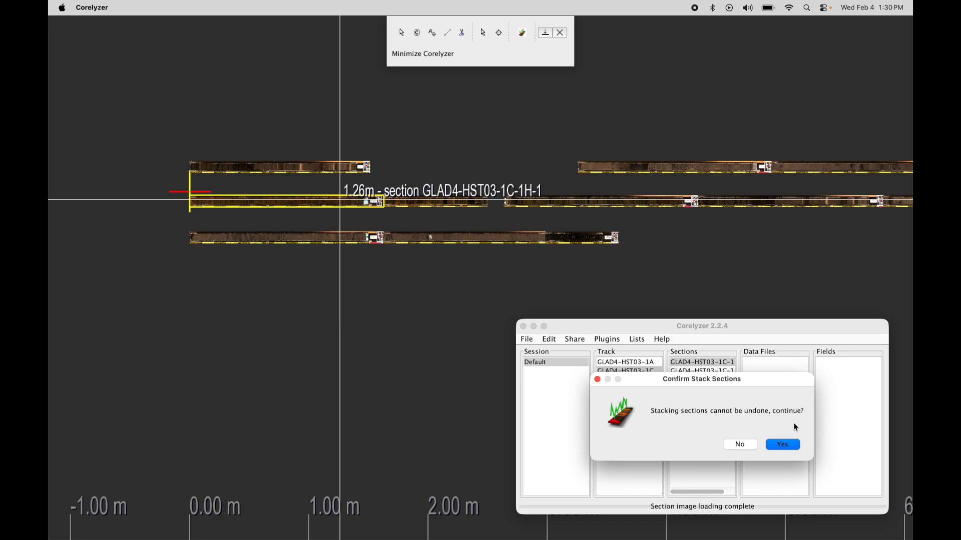
click(783, 445)
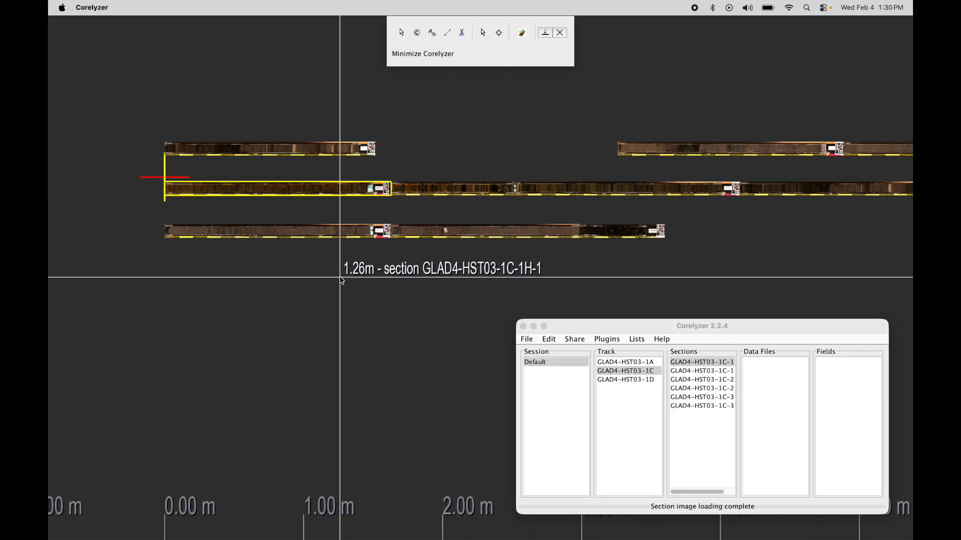
Step: Move section GLAD4-HST03-1D-1H-2 about 0.23 m shallower so that it overlaps the bottom of section GLAD4-HST03-1D-1H-1
scroll(342, 281, up, 5)
scroll(520, 240, down, 3)
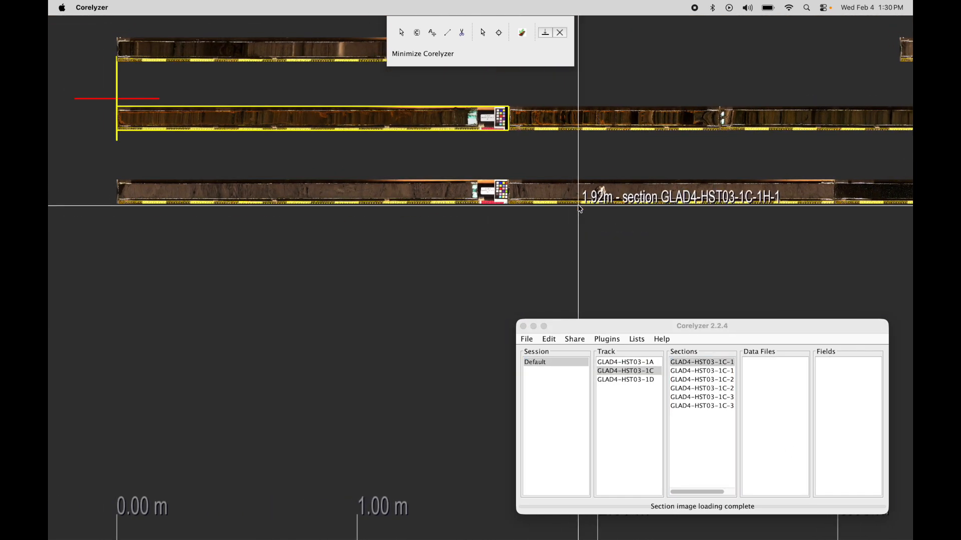
drag(583, 197, 542, 196)
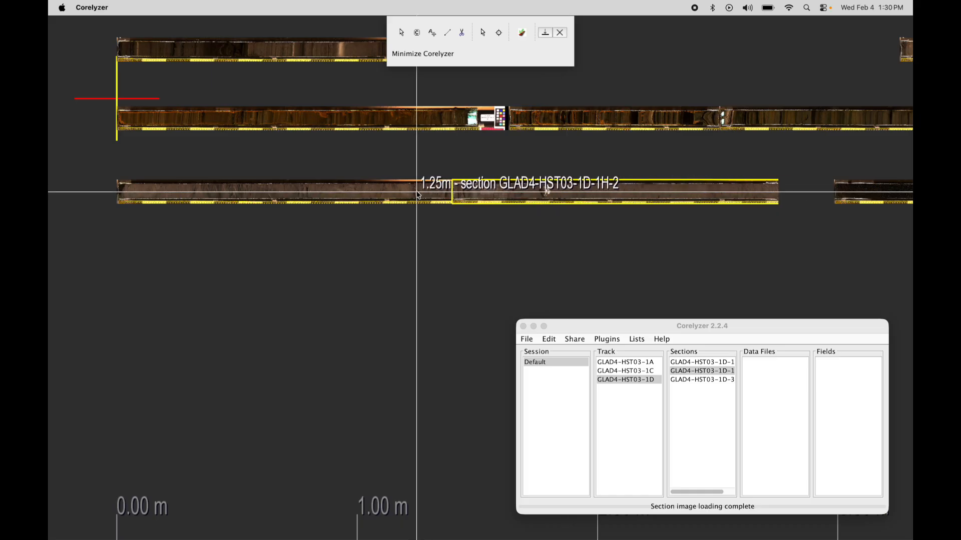
Step: Stack the sections of track GLAD4-HST03-1D starting from section GLAD4-HST03-1D-1H-1, and select section GLAD4-HST03-1D-1H-2
drag(419, 195, 412, 194)
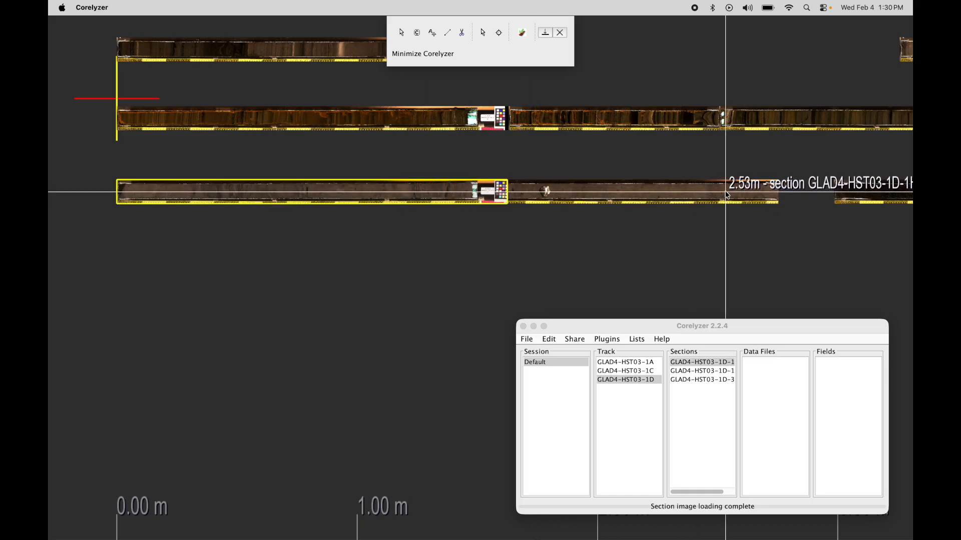
right_click(319, 196)
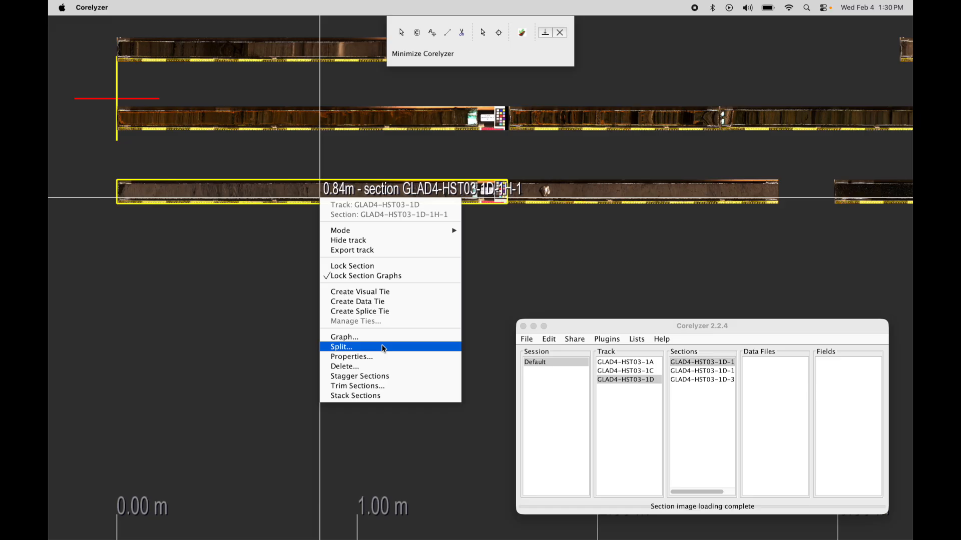
click(356, 396)
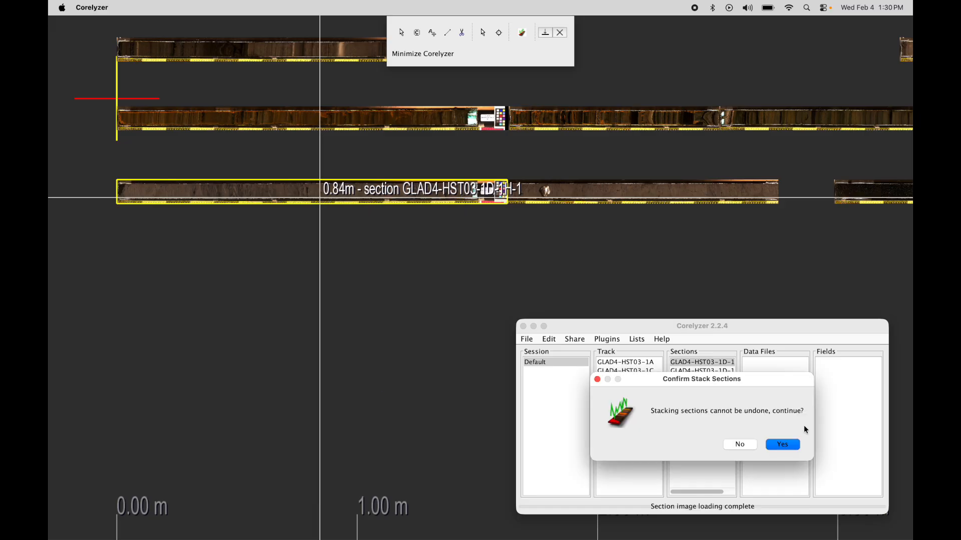
click(784, 444)
click(490, 191)
click(518, 189)
scroll(688, 280, up, 1)
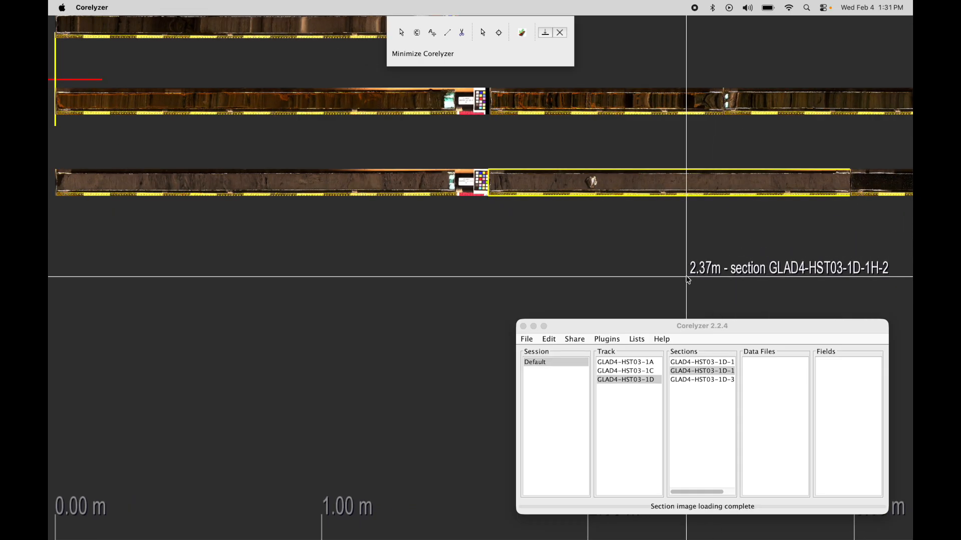
Step: Stack the sections of track GLAD4-HST03-1A end to end, starting from section GLAD4-HST03-1A-2H-2
scroll(688, 280, down, 2)
drag(579, 278, 385, 275)
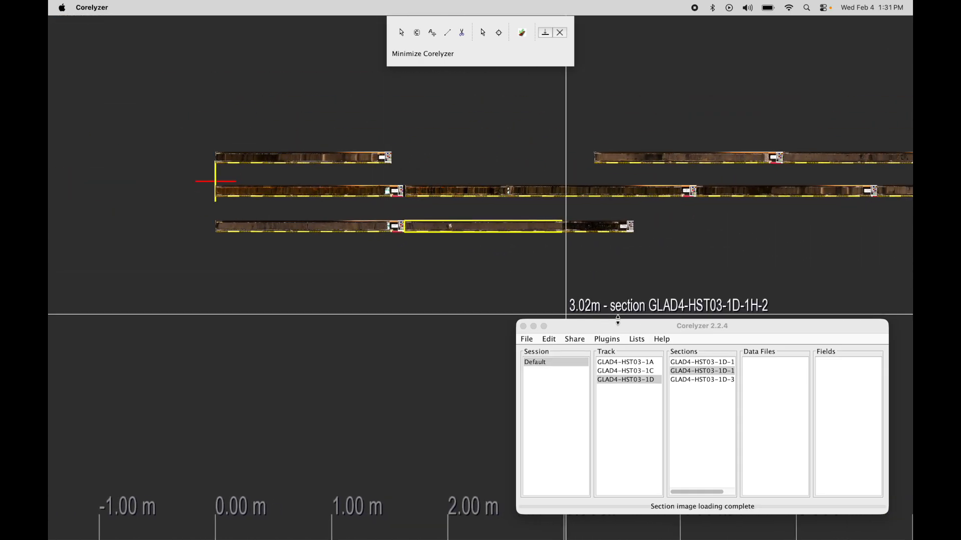
scroll(495, 275, down, 1)
drag(586, 268, 534, 274)
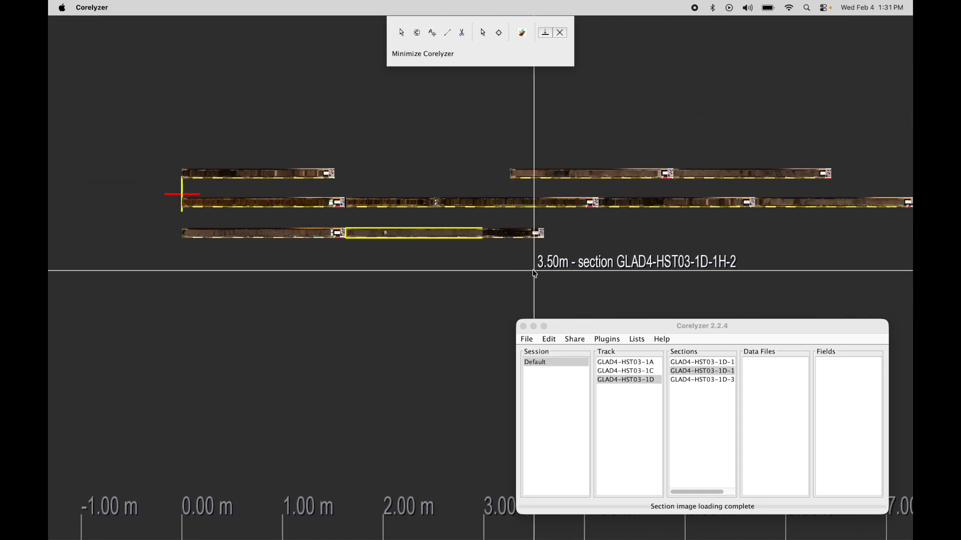
right_click(299, 178)
click(373, 376)
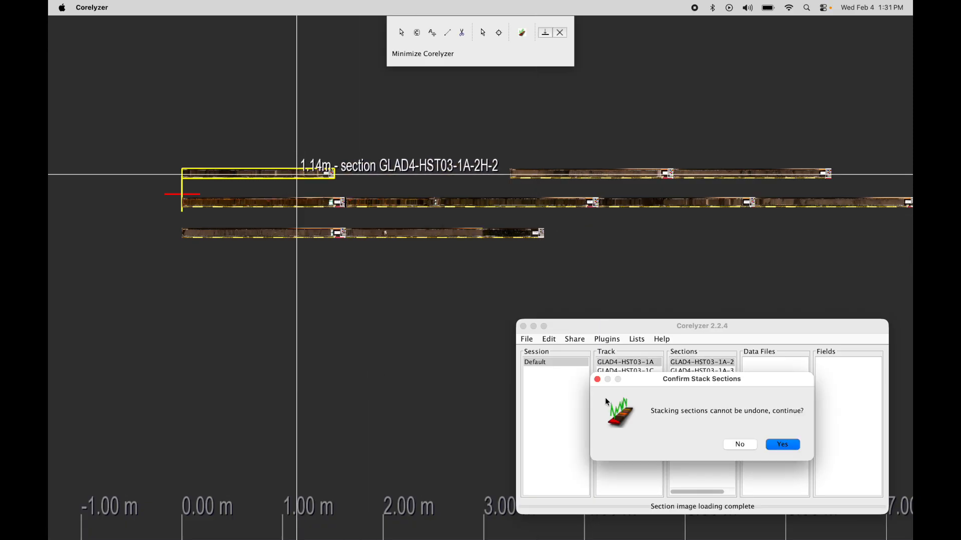
click(797, 450)
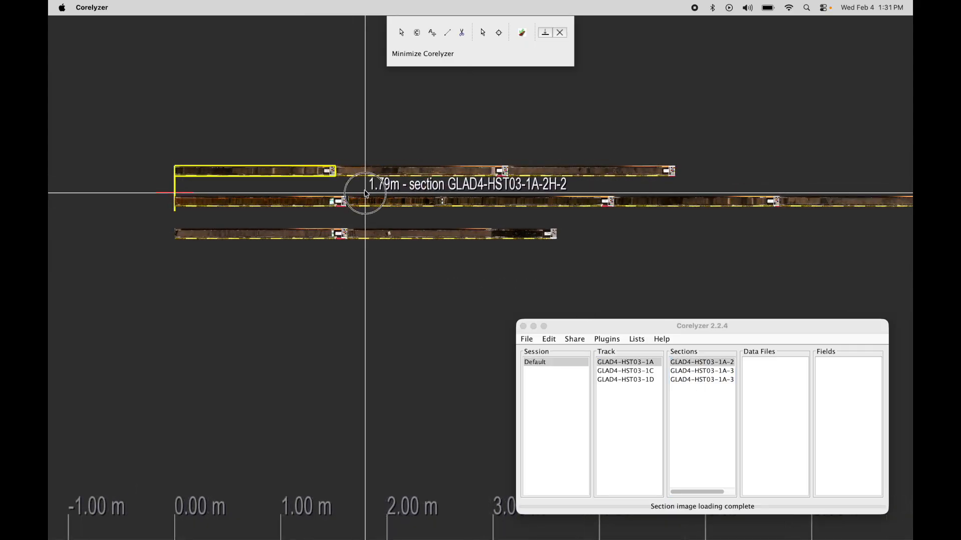
Step: Review the size, position and visible interval properties of section GLAD4-HST03-1A-2H-2, and close them without changes
drag(365, 189, 375, 236)
scroll(376, 236, up, 5)
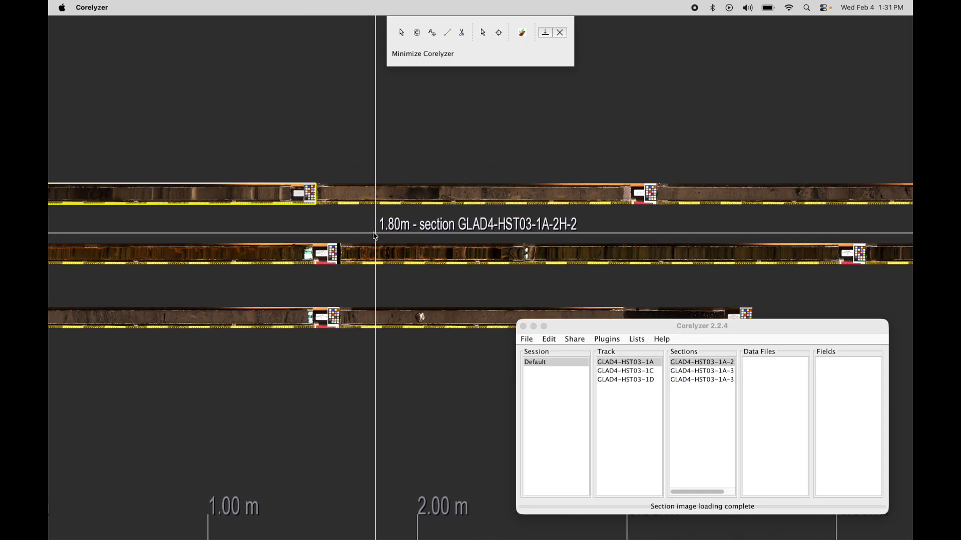
scroll(375, 236, down, 2)
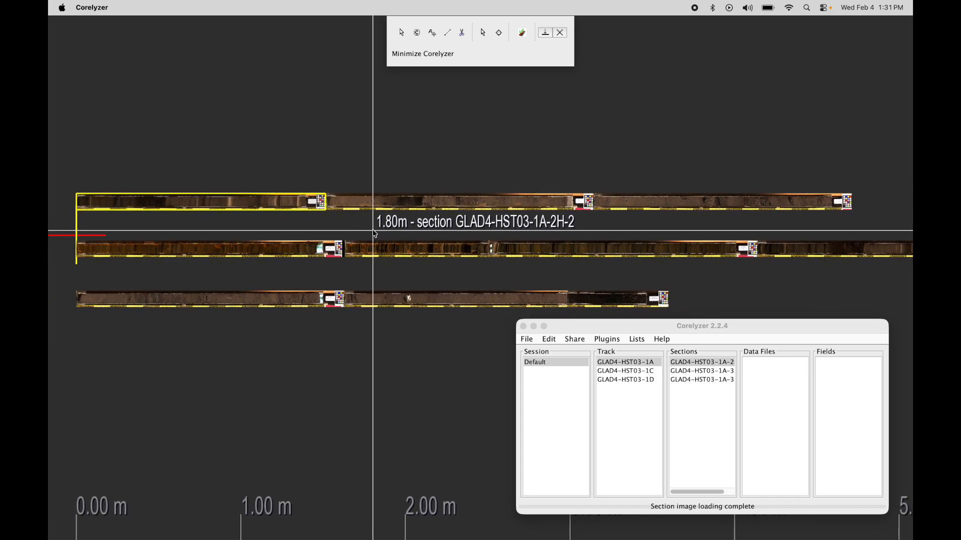
right_click(272, 209)
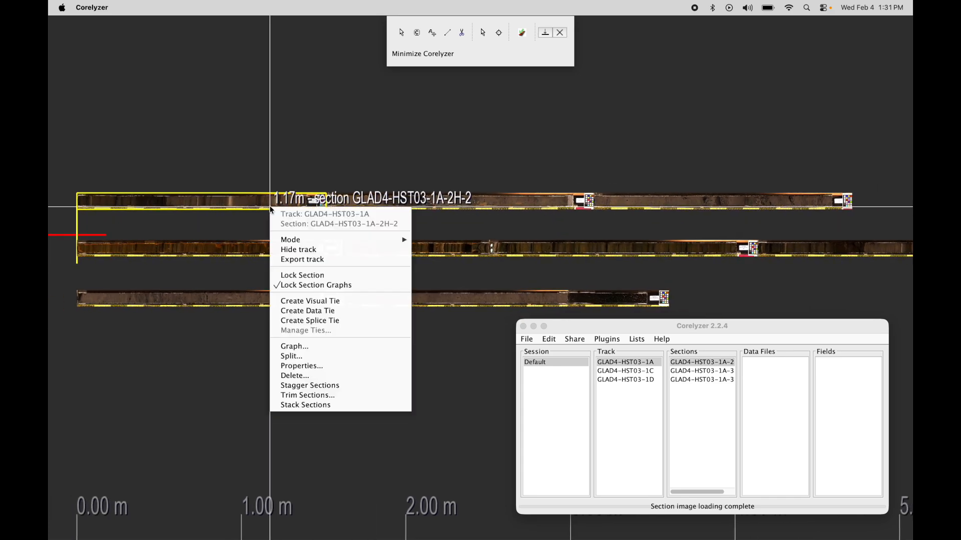
click(317, 368)
drag(537, 149, 359, 282)
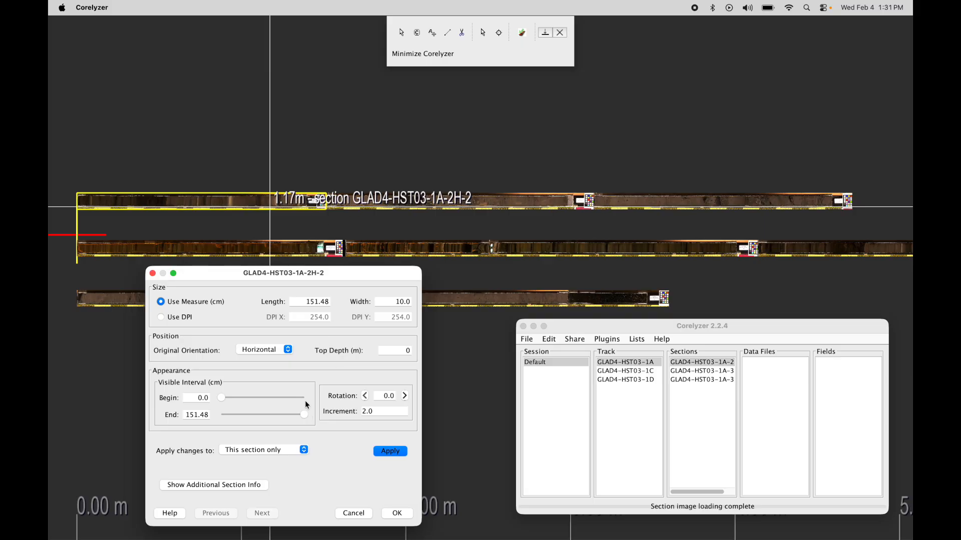
drag(366, 279, 379, 279)
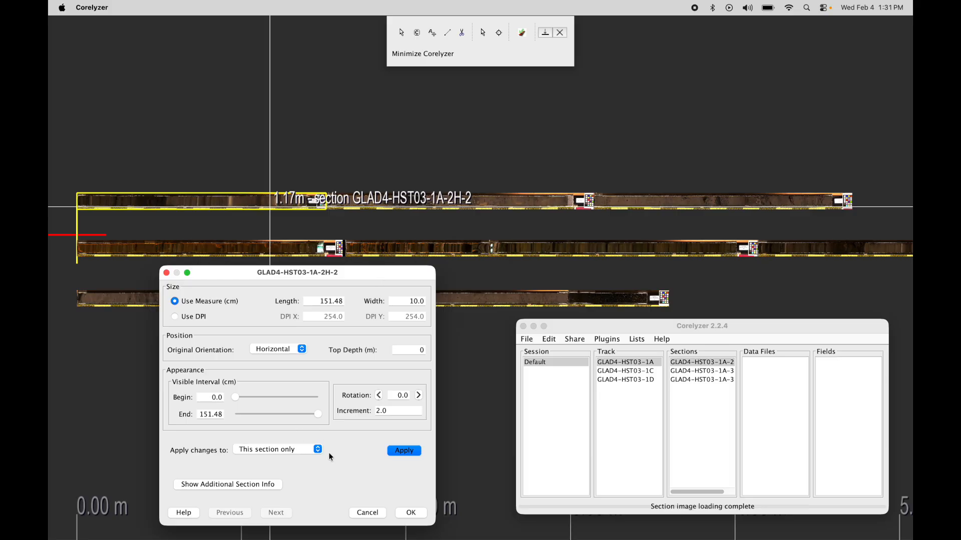
click(371, 514)
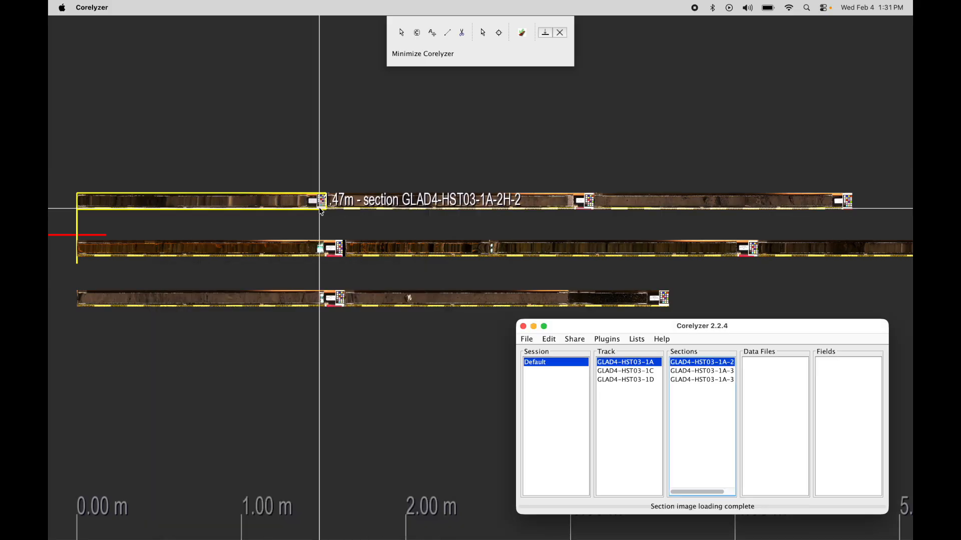
Step: Examine the colour cards and empty ends at the bottoms of track GLAD4-HST03-1A's sections against their rulers
scroll(323, 213, up, 10)
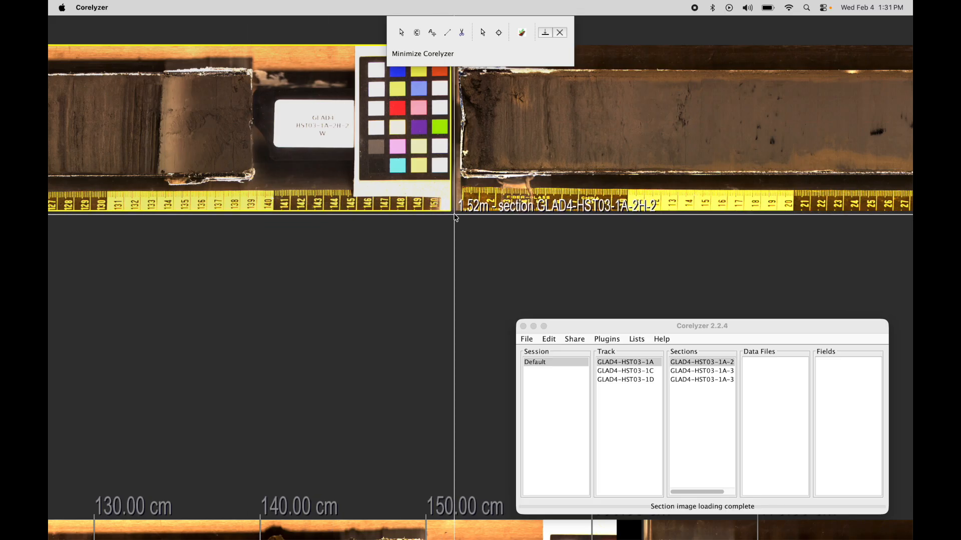
scroll(266, 233, down, 5)
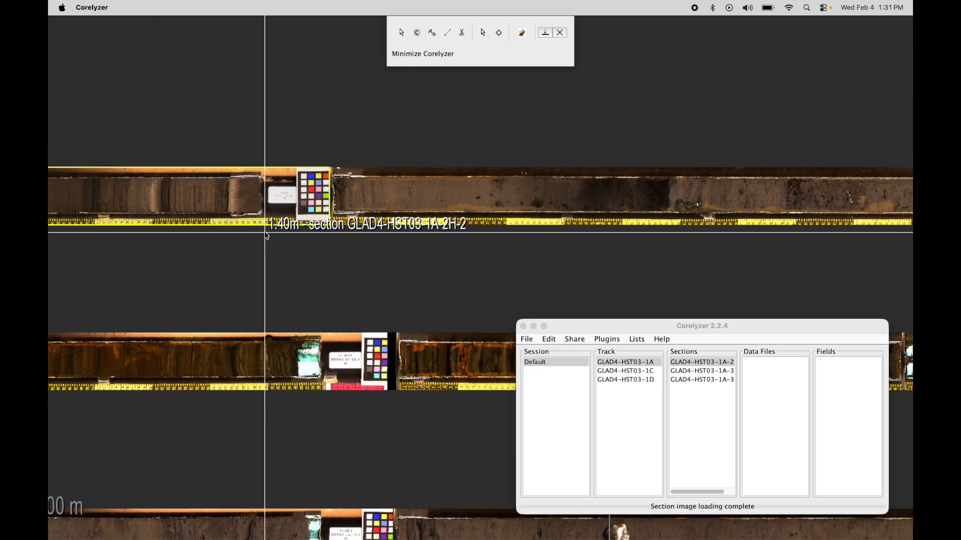
scroll(352, 234, down, 5)
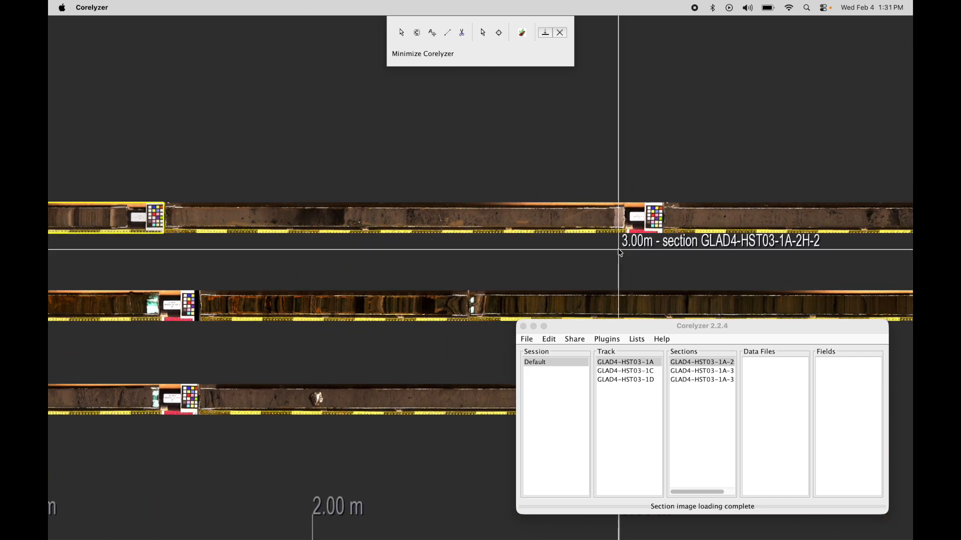
scroll(481, 240, up, 8)
scroll(491, 238, down, 6)
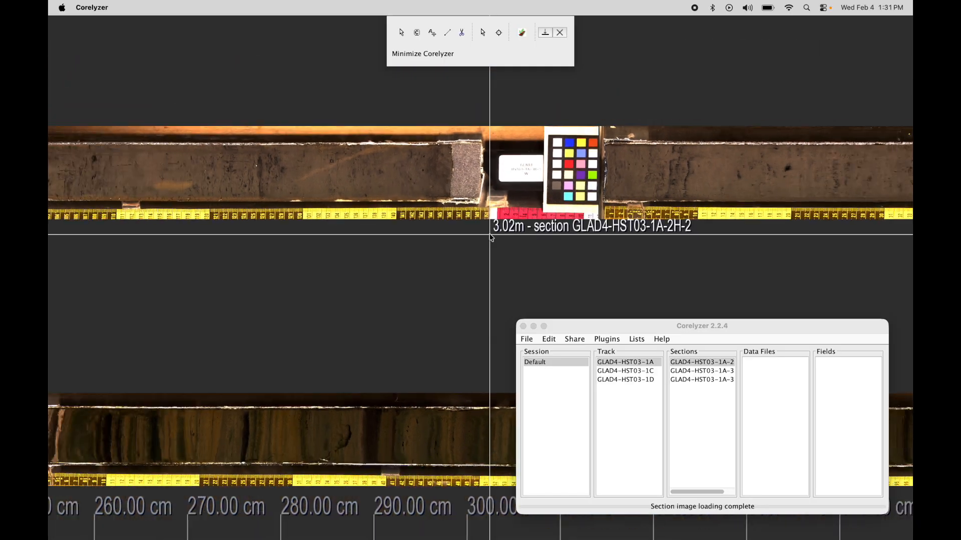
scroll(491, 238, down, 8)
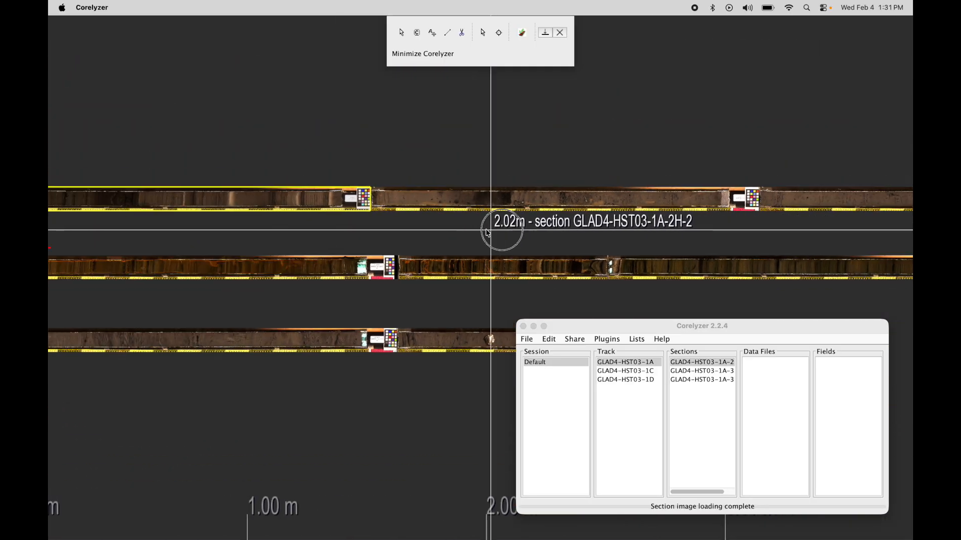
drag(480, 231, 637, 229)
scroll(479, 238, down, 4)
drag(554, 236, 398, 243)
drag(390, 159, 401, 164)
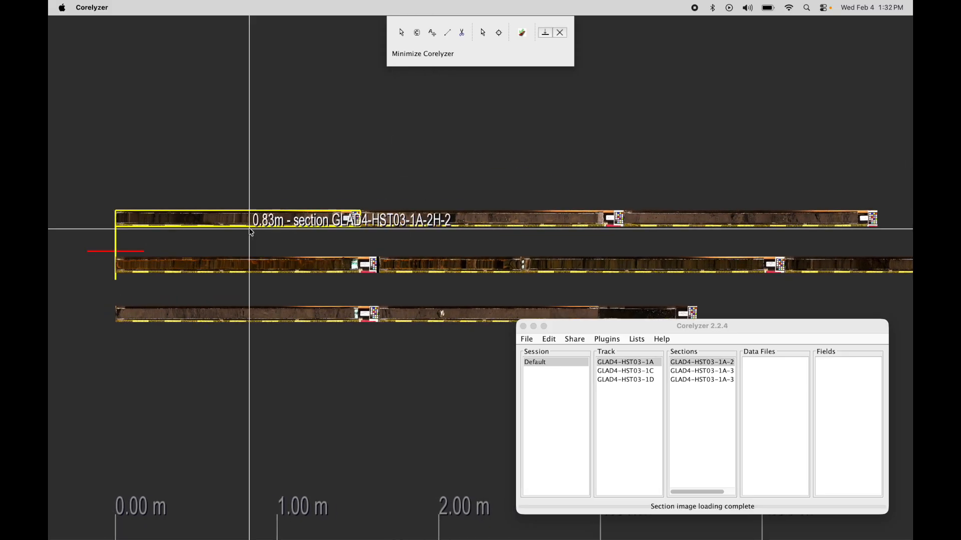
Step: Trim 12 cm from the bottom of section GLAD4-HST03-1A-2H-2 and all deeper sections in its track
right_click(223, 229)
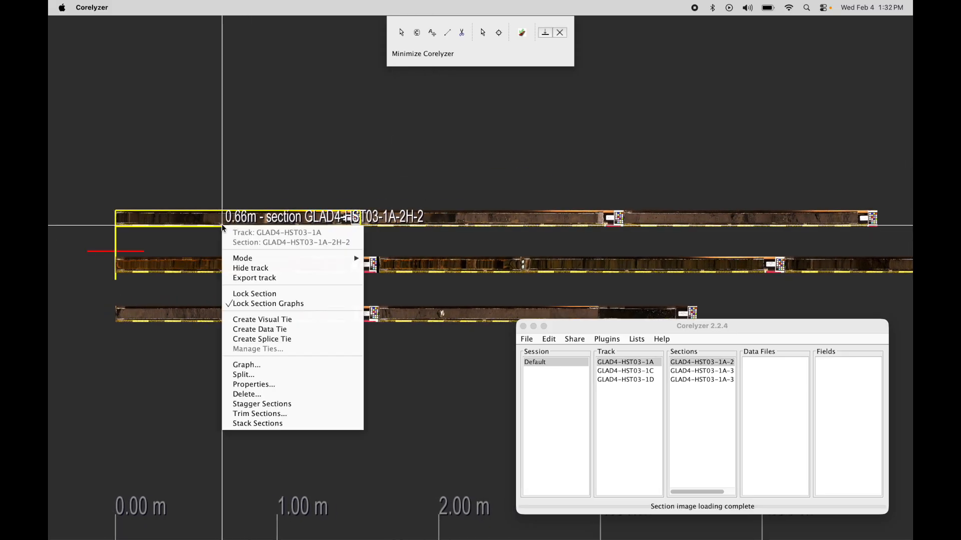
click(279, 414)
drag(445, 254, 385, 300)
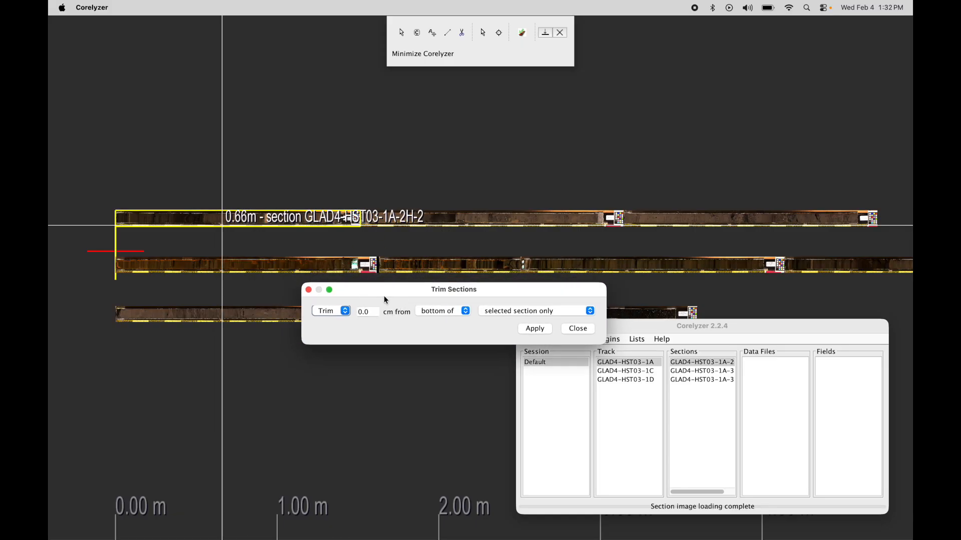
click(346, 311)
text(12)
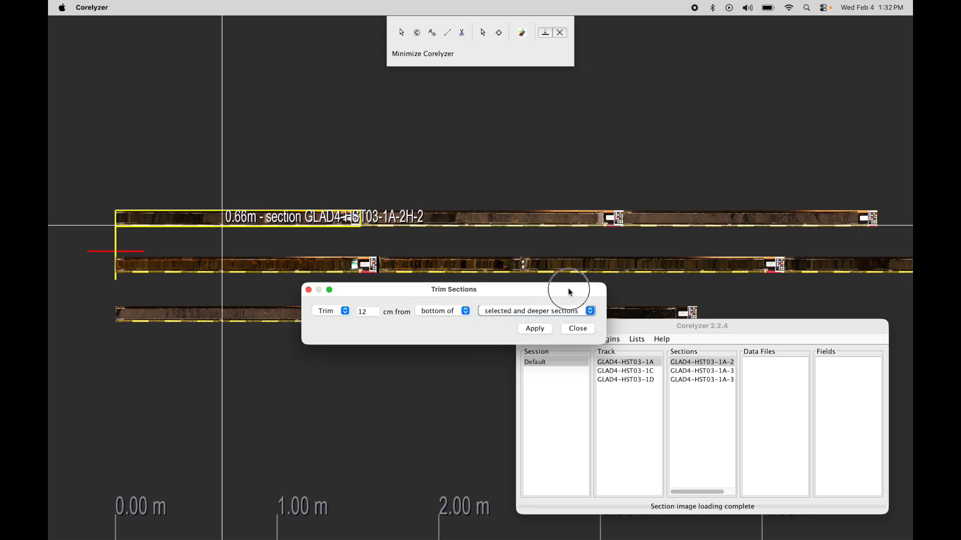
drag(570, 292, 559, 303)
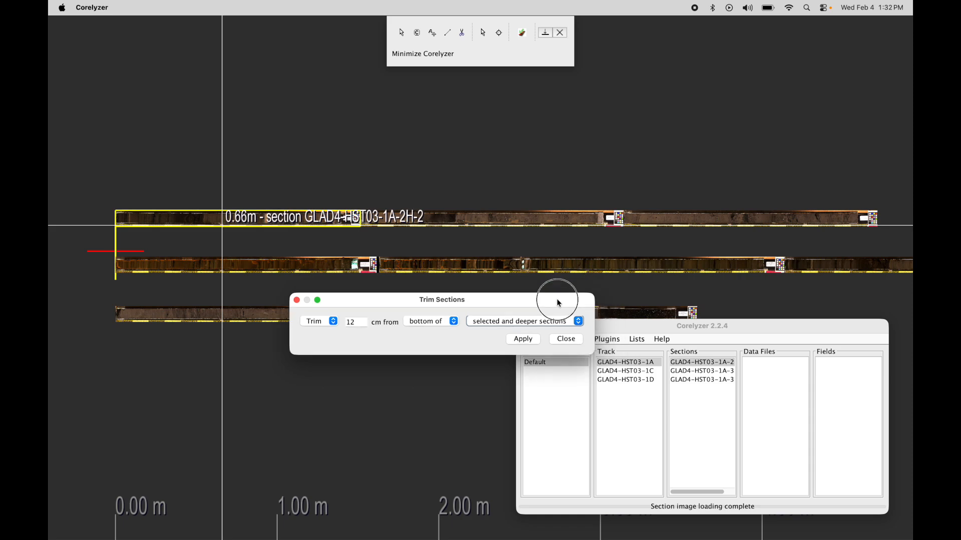
click(523, 339)
click(566, 339)
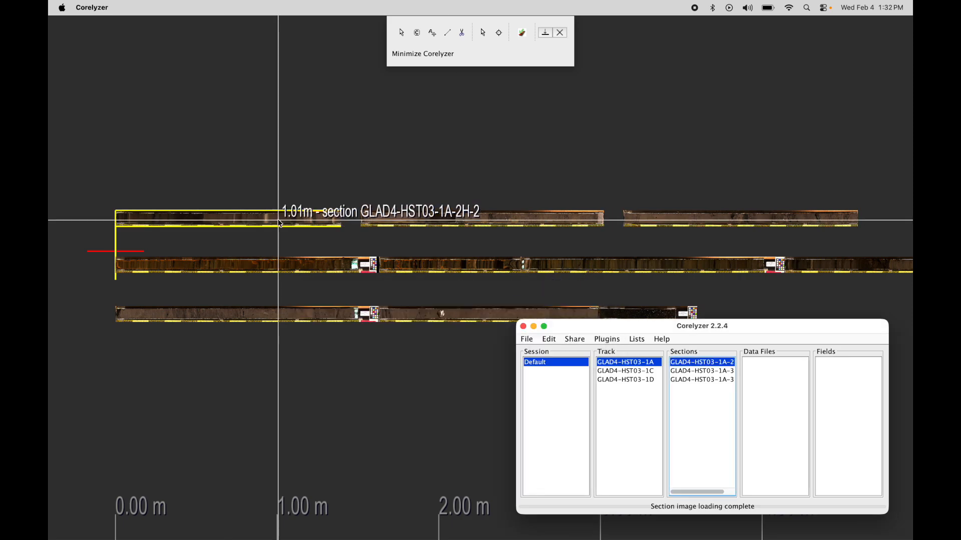
Step: Examine the trimmed bottom ends and the gaps between track GLAD4-HST03-1A's sections
scroll(332, 220, up, 5)
scroll(367, 208, up, 3)
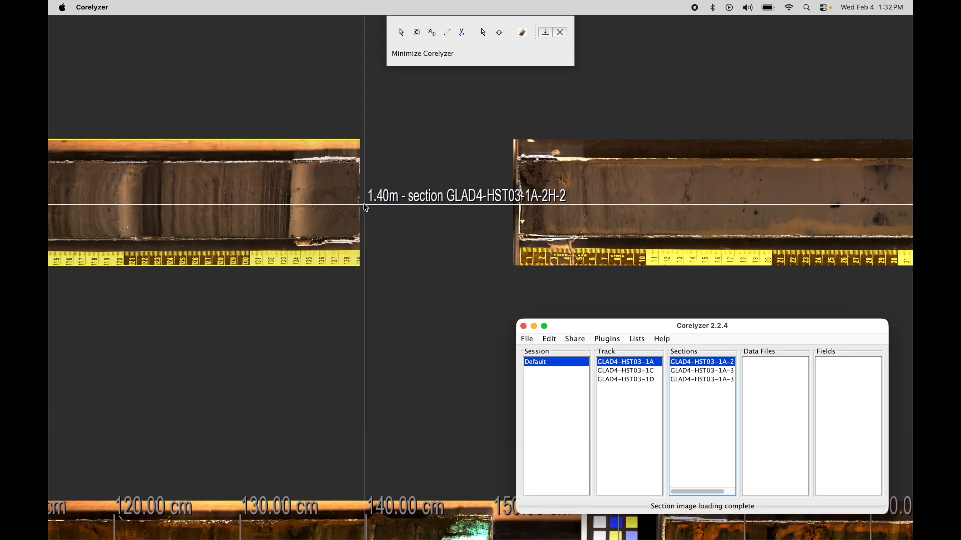
scroll(365, 208, down, 6)
click(313, 201)
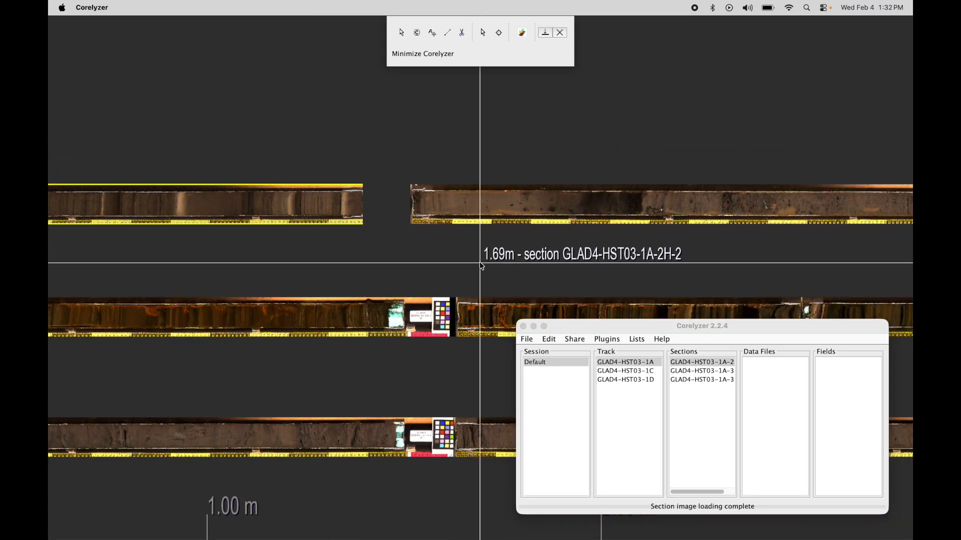
scroll(479, 260, down, 3)
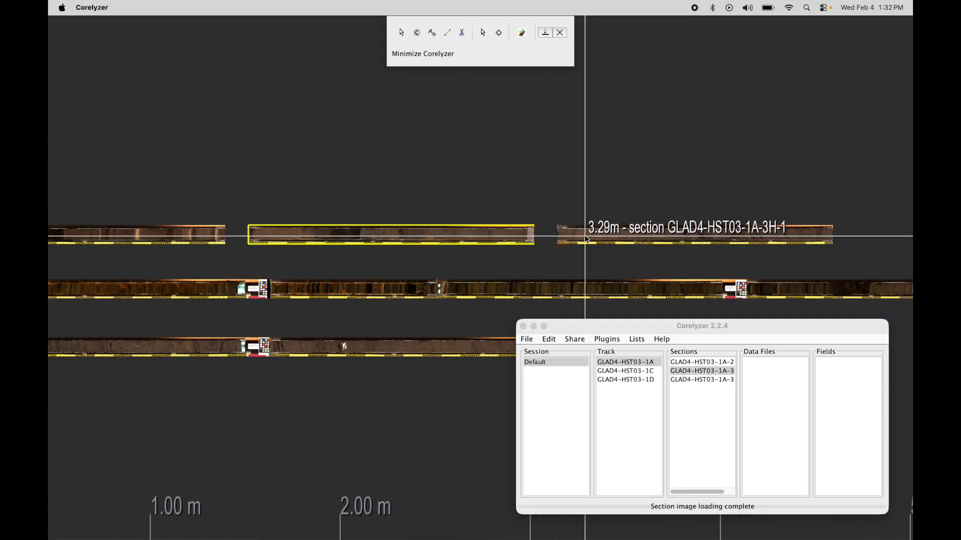
drag(282, 173, 364, 144)
scroll(331, 138, up, 3)
scroll(332, 139, down, 5)
Step: Stack the trimmed sections of track GLAD4-HST03-1A end to end, starting from section GLAD4-HST03-1A-2H-2
right_click(307, 192)
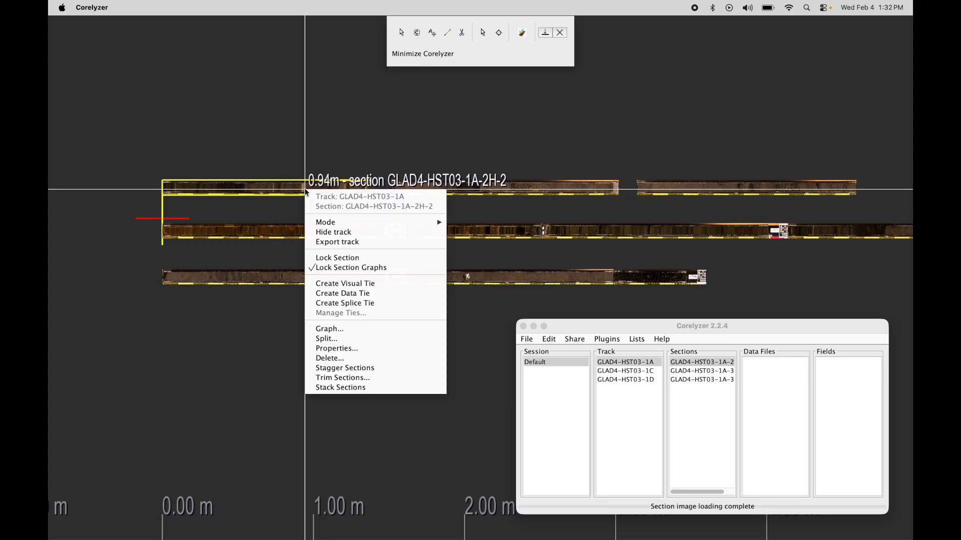
click(356, 388)
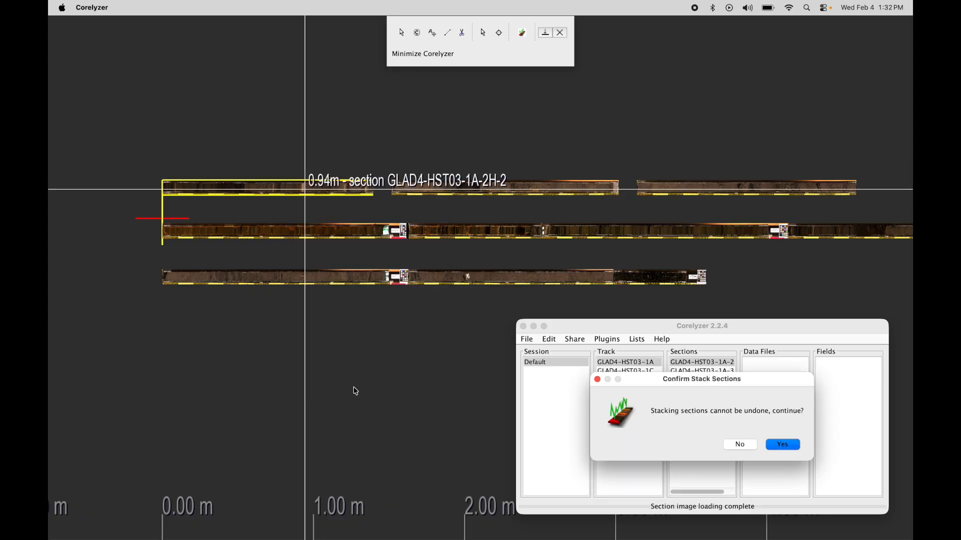
click(783, 445)
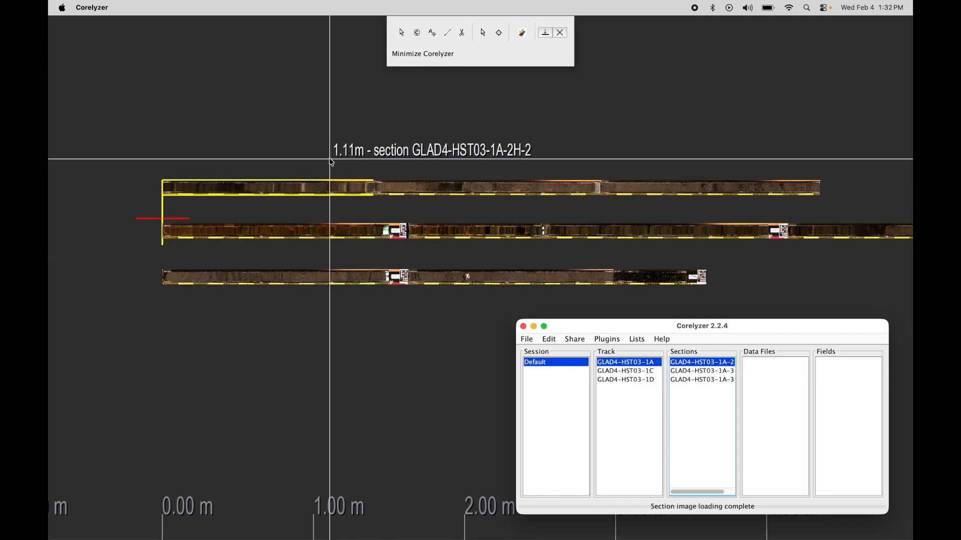
drag(307, 154, 315, 136)
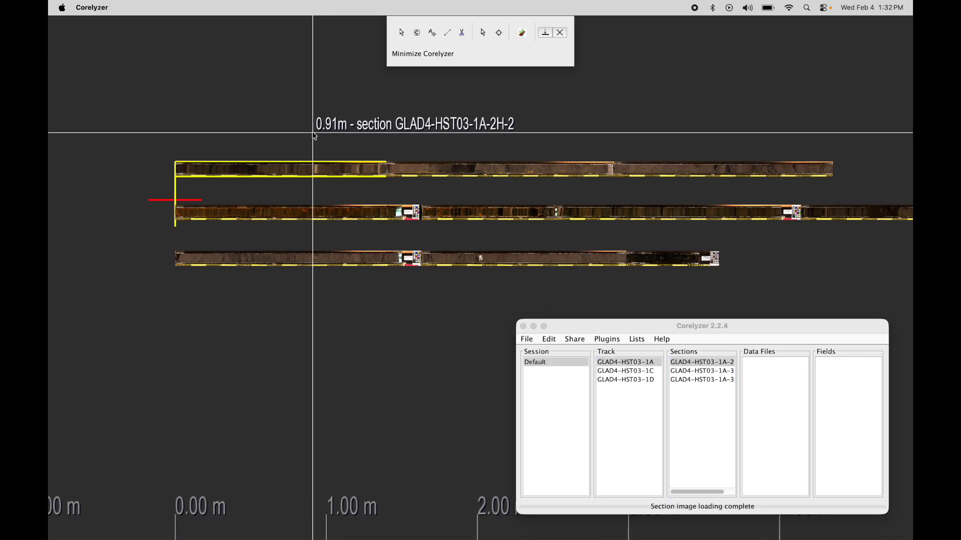
drag(329, 167, 328, 186)
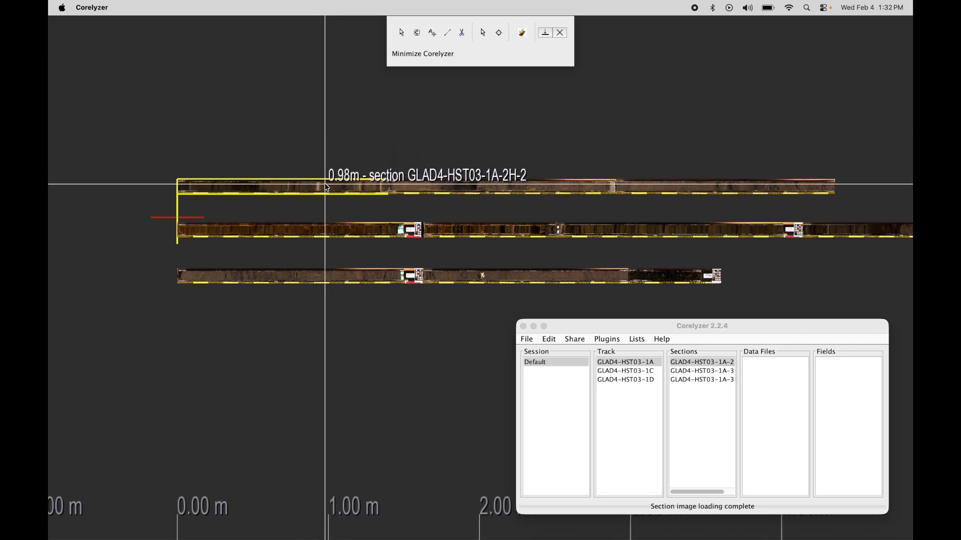
right_click(328, 187)
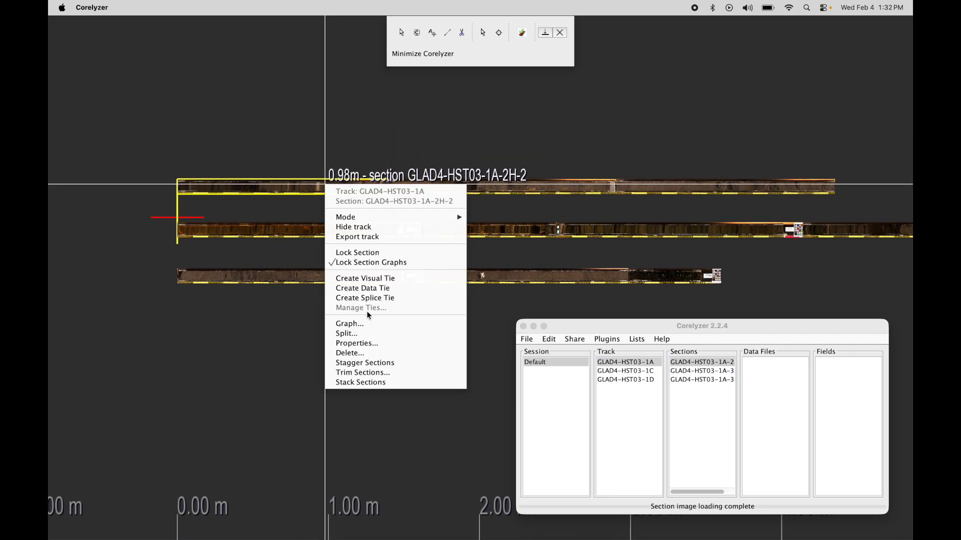
click(371, 374)
drag(519, 257, 403, 329)
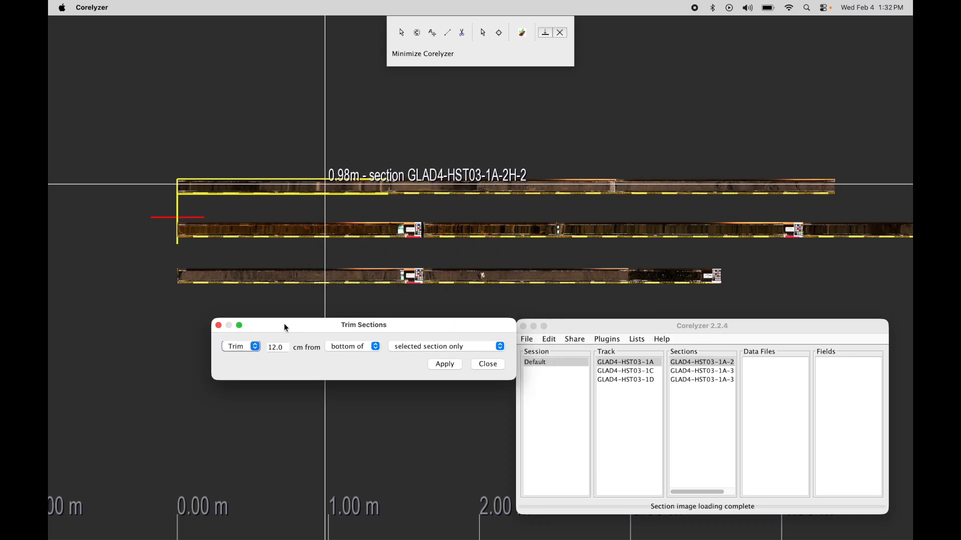
click(487, 365)
Step: Extend the end of section GLAD4-HST03-1A-2H-2's visible interval to 151.5 cm through its properties, for this section only
right_click(327, 191)
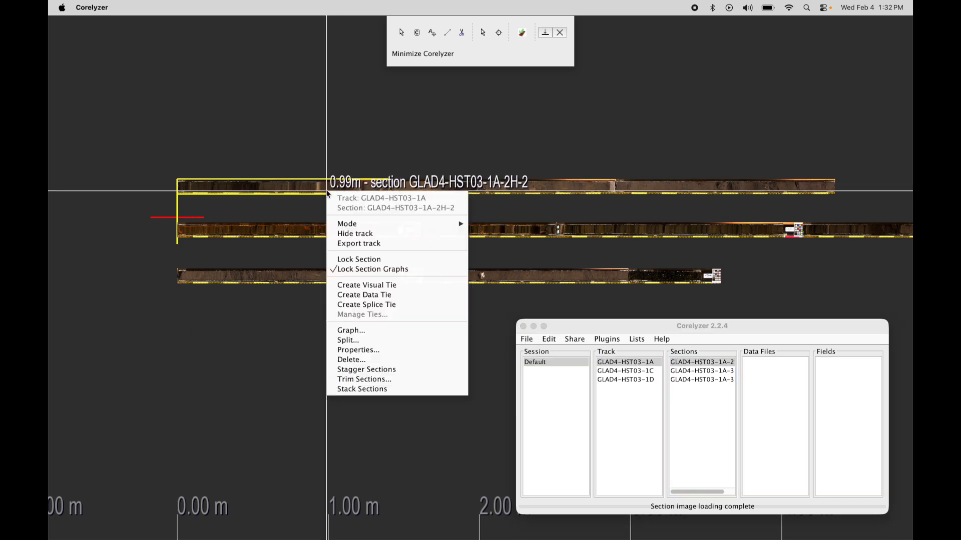
click(393, 353)
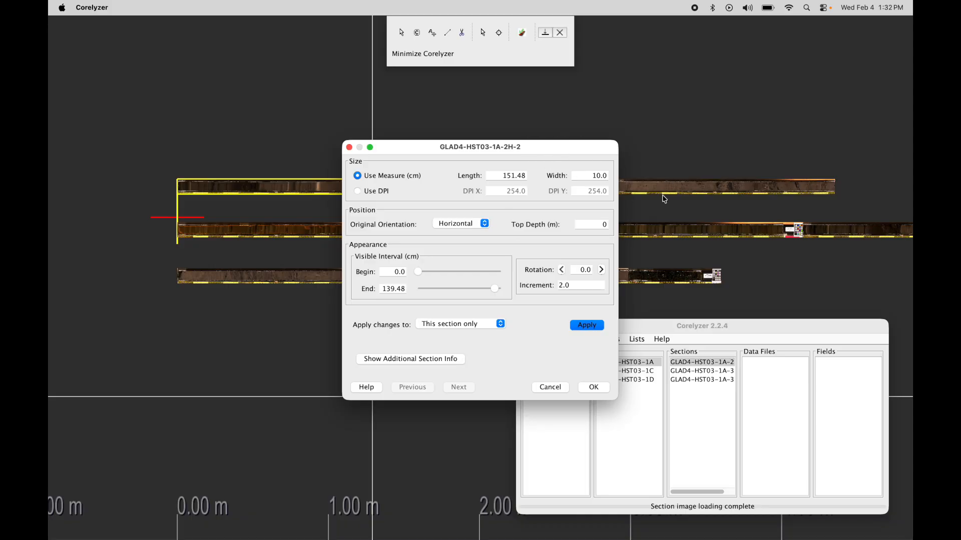
drag(566, 149, 708, 184)
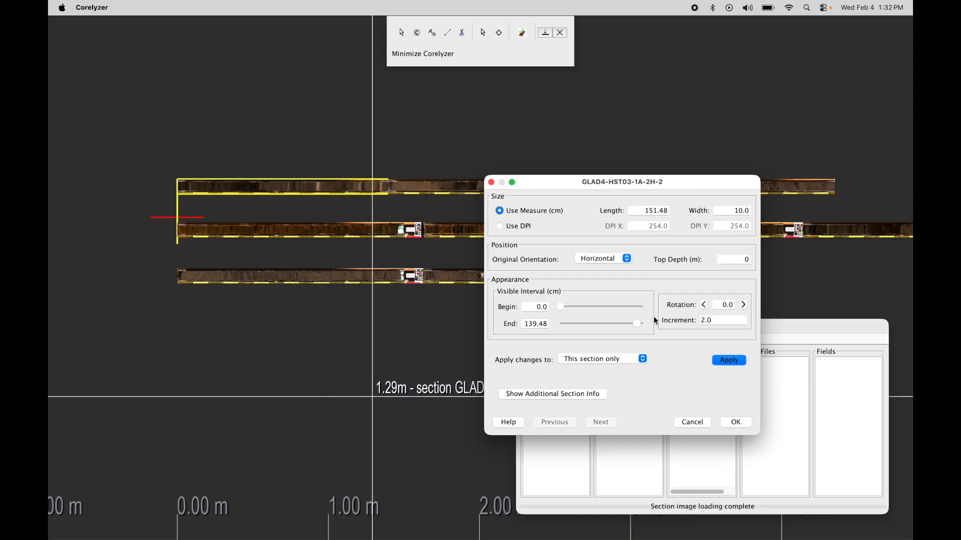
drag(635, 323, 647, 324)
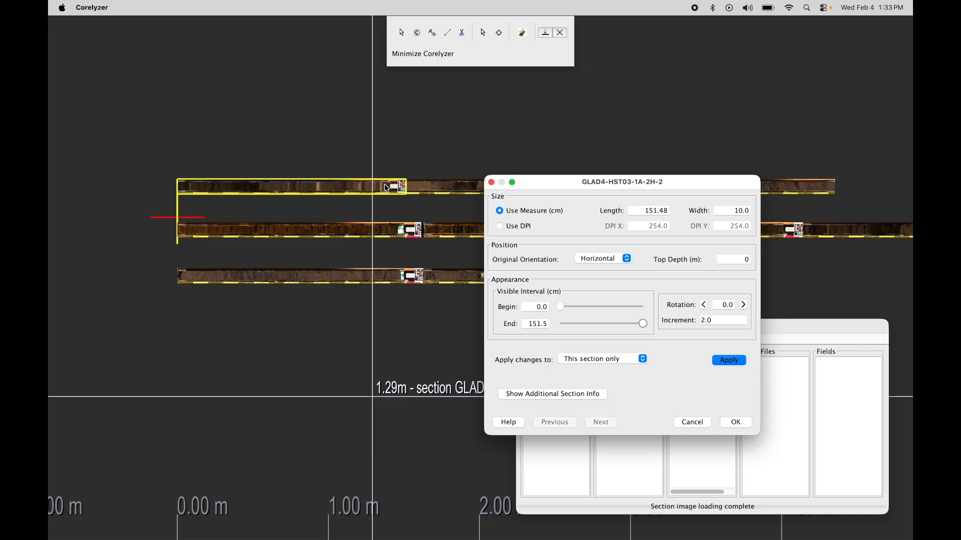
drag(597, 181, 525, 184)
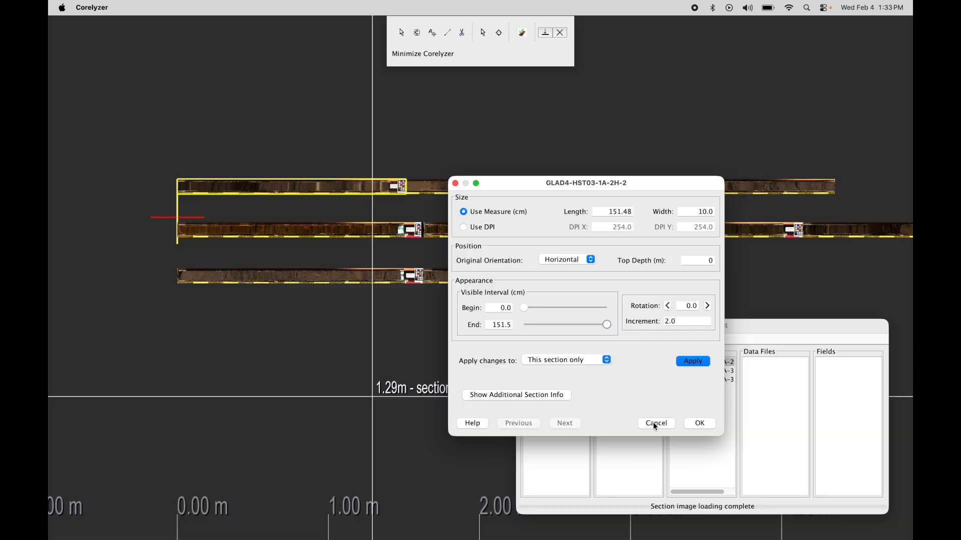
click(700, 423)
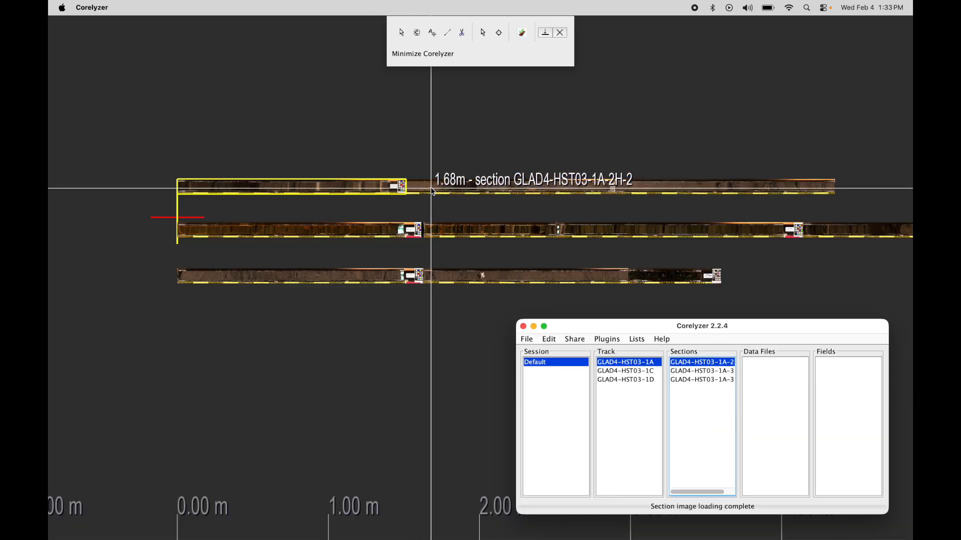
Step: Add 12 cm back to the bottom of section GLAD4-HST03-1A-2H-2 and all deeper sections in its track
right_click(356, 190)
click(420, 380)
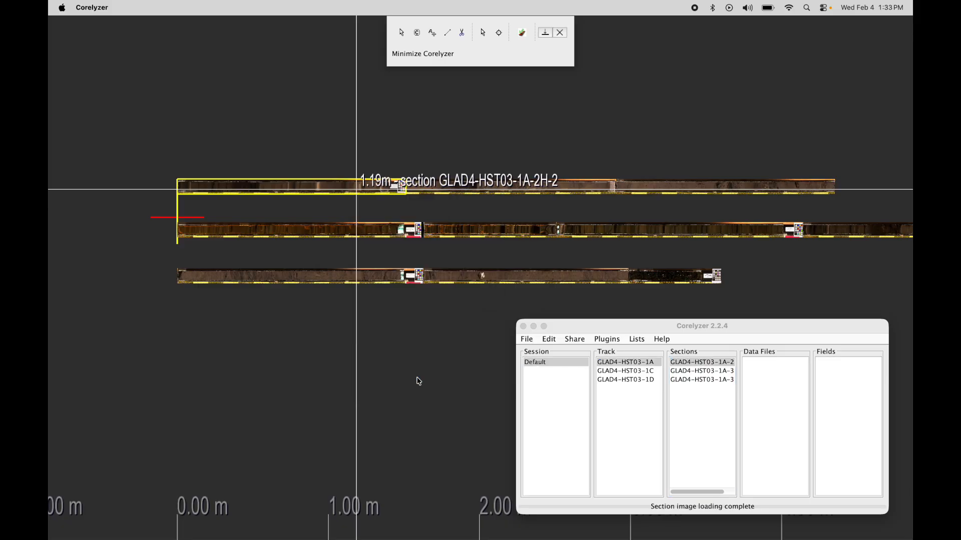
drag(429, 256, 329, 328)
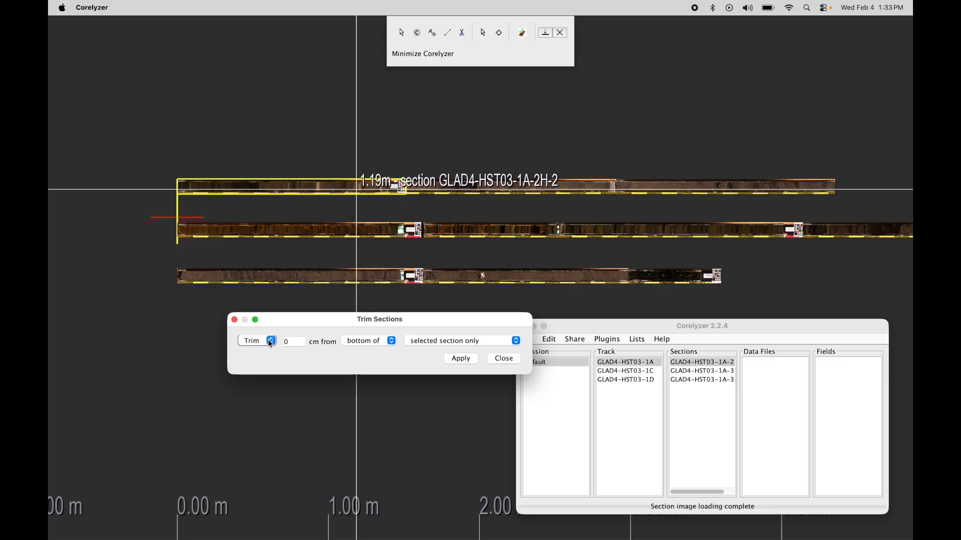
click(266, 353)
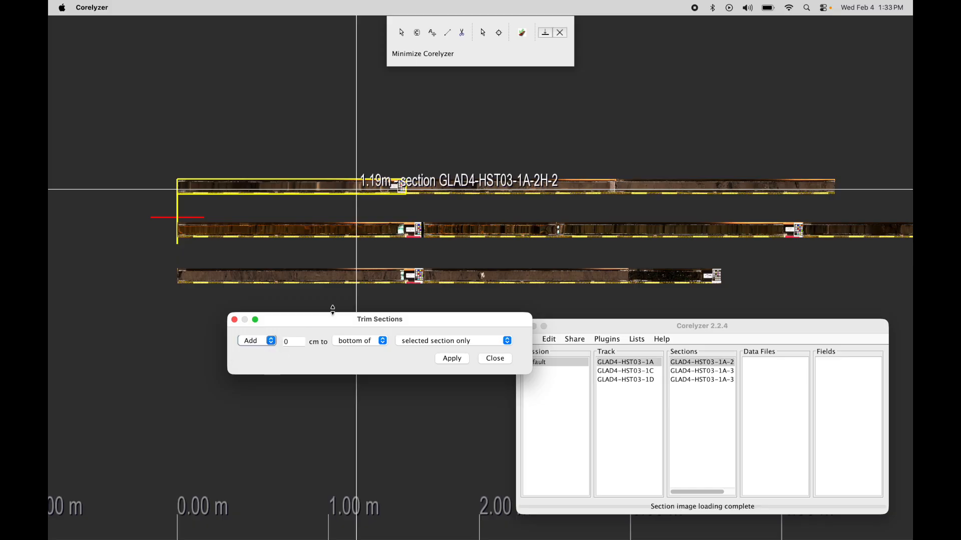
drag(323, 317, 322, 323)
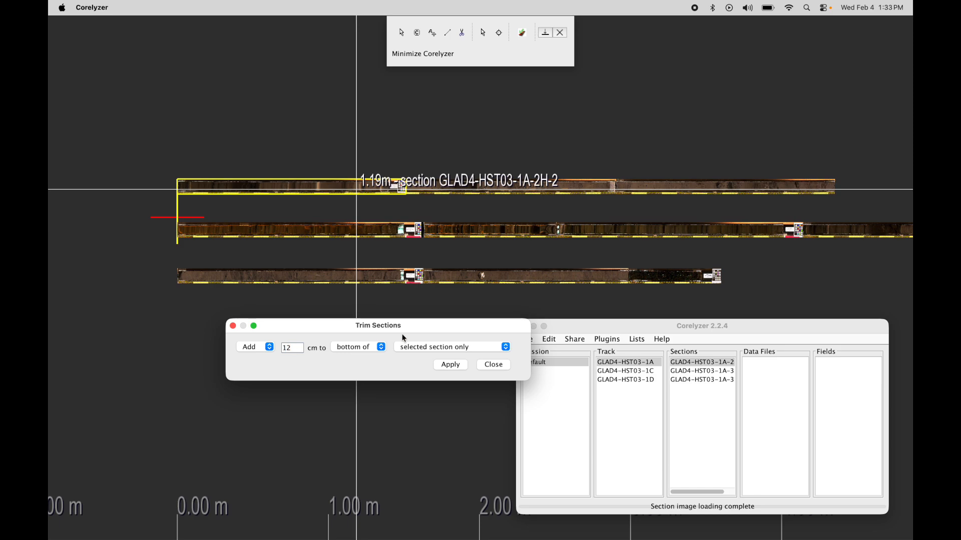
click(424, 361)
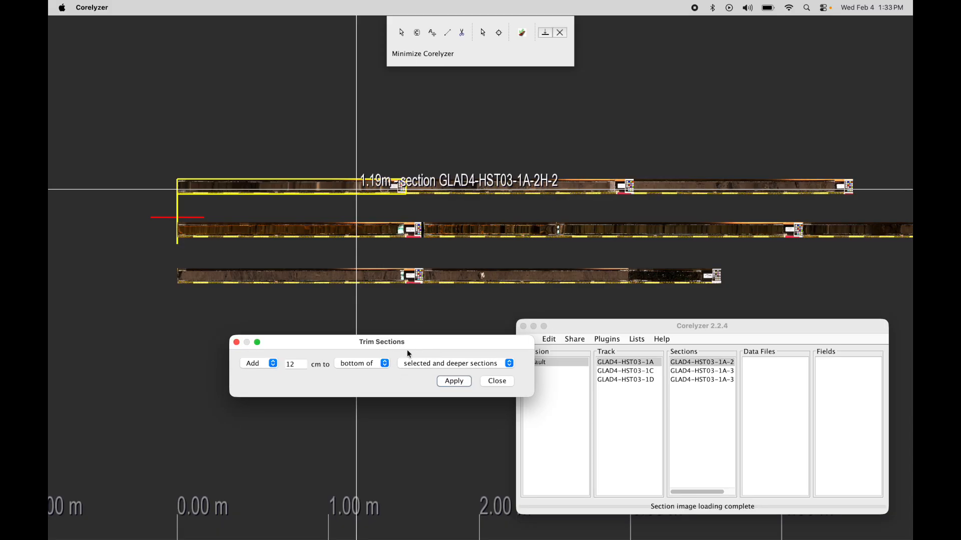
Step: Trim 10 cm from the top of section GLAD4-HST03-1A-2H-2 and all deeper sections in its track
click(377, 373)
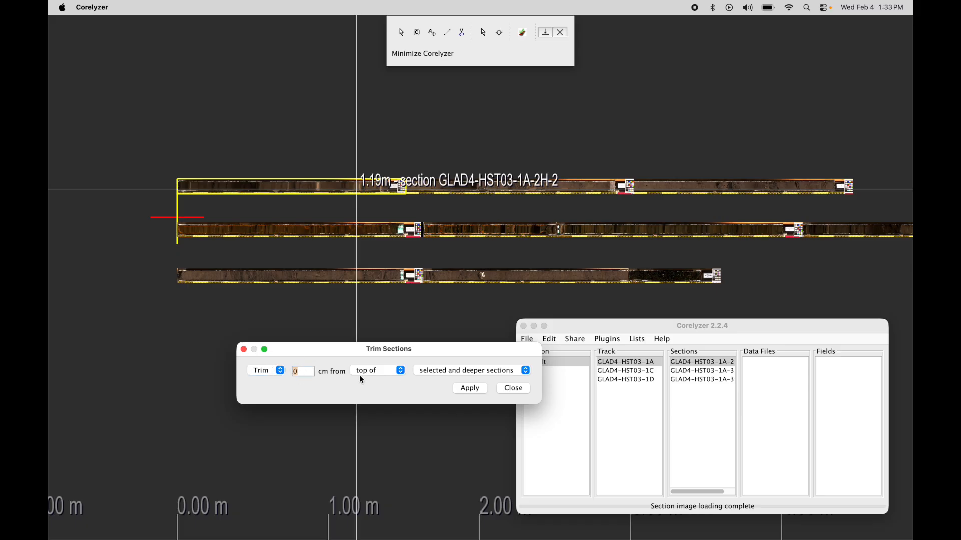
click(299, 372)
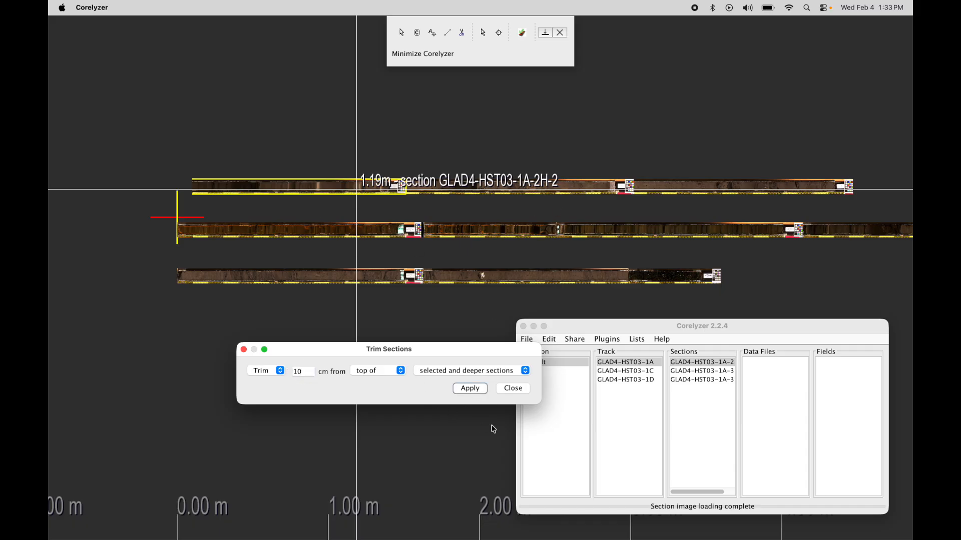
click(517, 390)
Step: Move section GLAD4-HST03-1A-2H-2 about 0.24 m shallower, so its visible top lies above the 0 m mark
scroll(323, 179, up, 5)
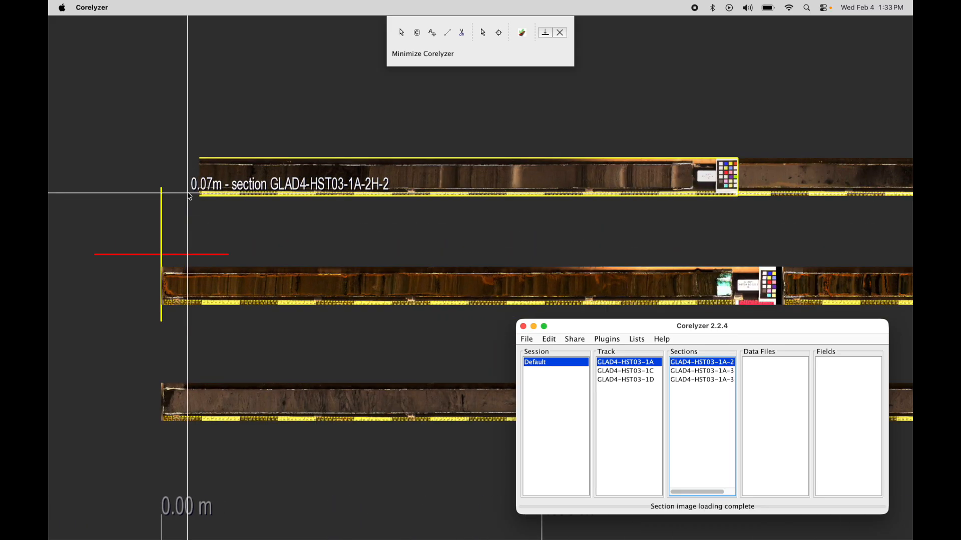
drag(357, 178, 265, 178)
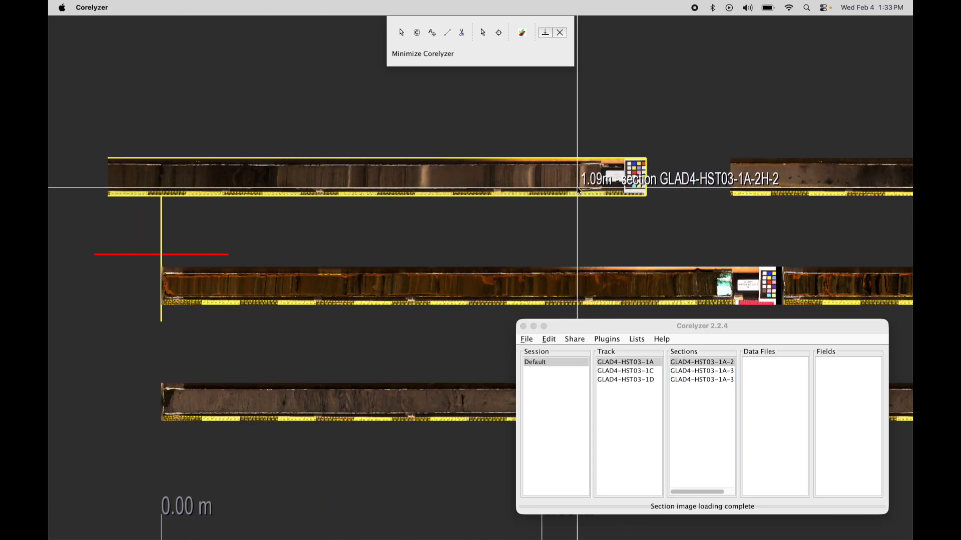
scroll(508, 240, down, 5)
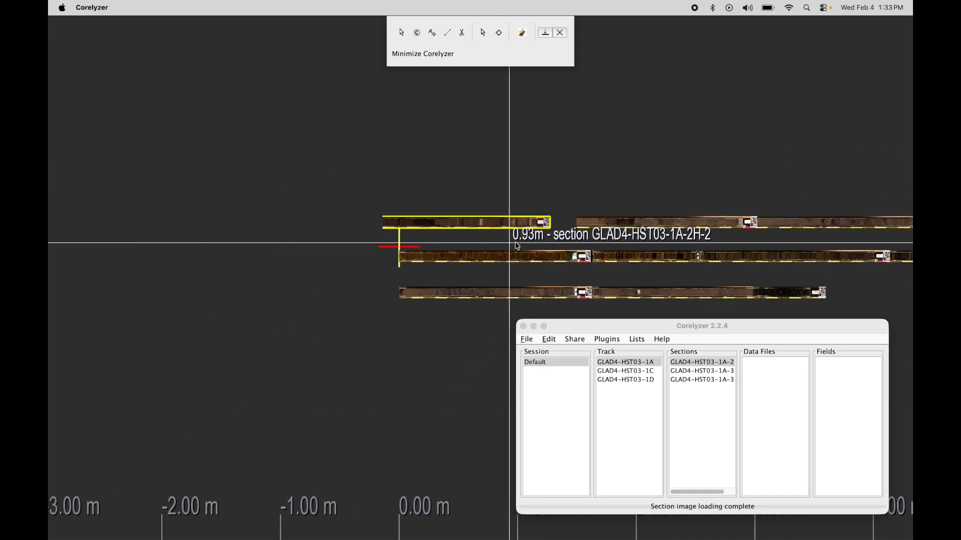
drag(664, 242, 534, 233)
scroll(512, 231, down, 1)
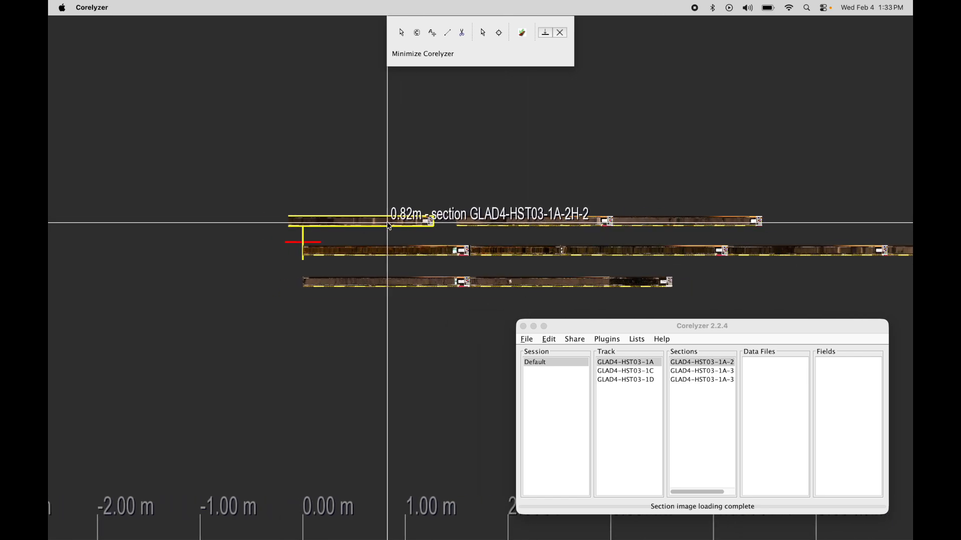
Step: Add 100 cm to the top of section GLAD4-HST03-1A-2H-2 and all deeper sections to restore their trimmed tops
right_click(403, 225)
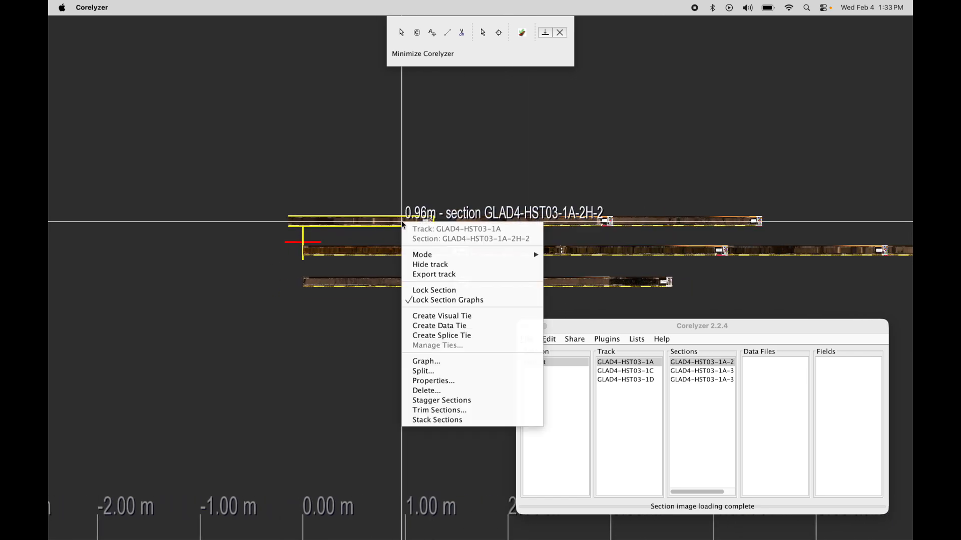
click(469, 414)
drag(519, 253, 513, 323)
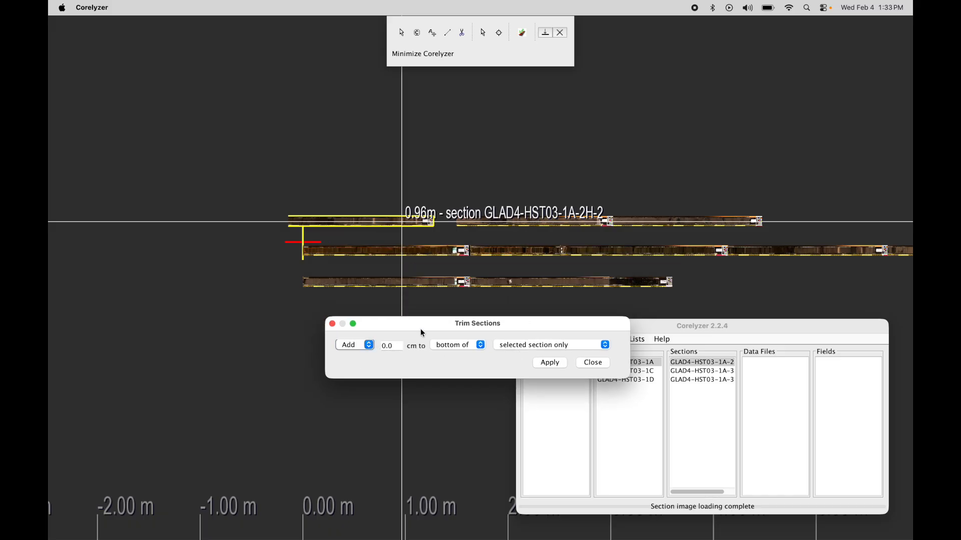
drag(437, 321, 437, 342)
double_click(396, 369)
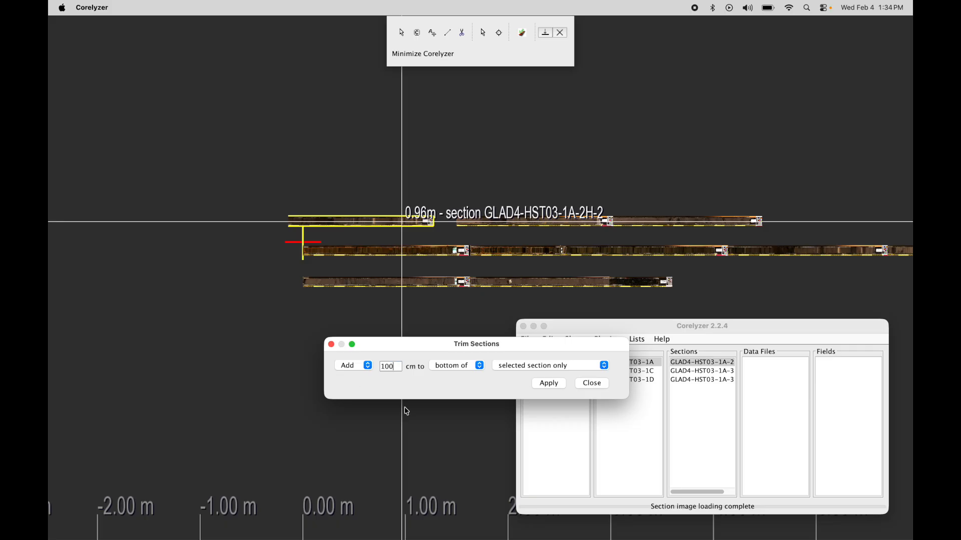
text(100)
click(468, 365)
click(450, 376)
click(522, 375)
drag(546, 343, 494, 361)
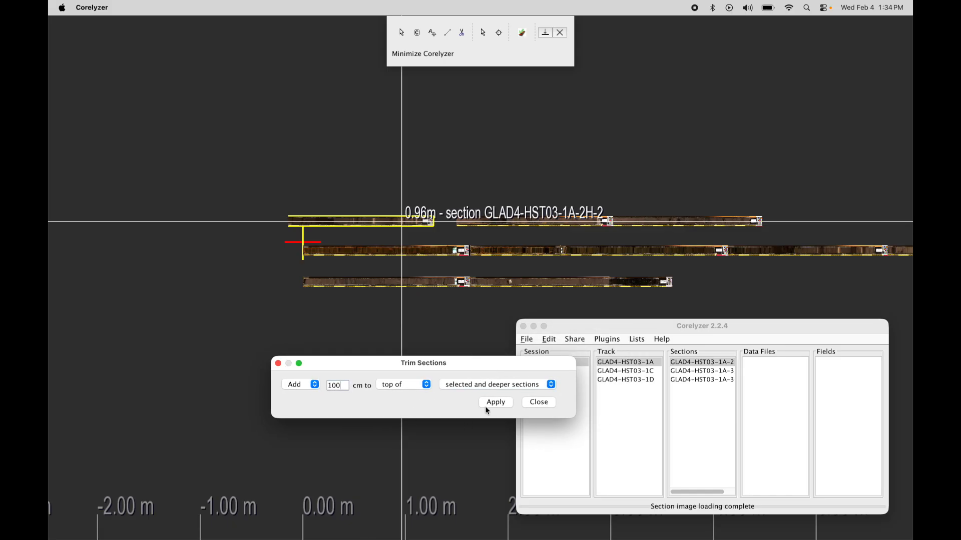
drag(522, 367, 454, 353)
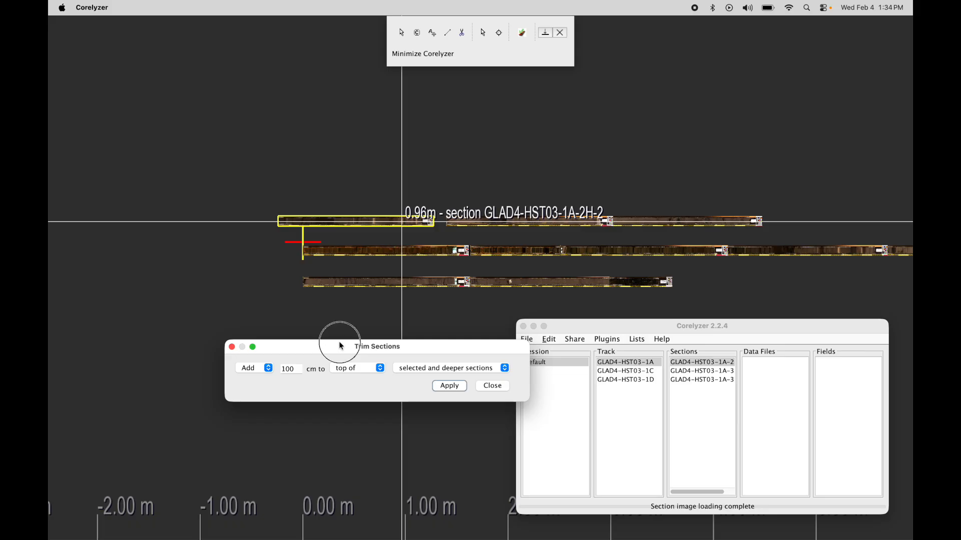
drag(341, 346, 339, 321)
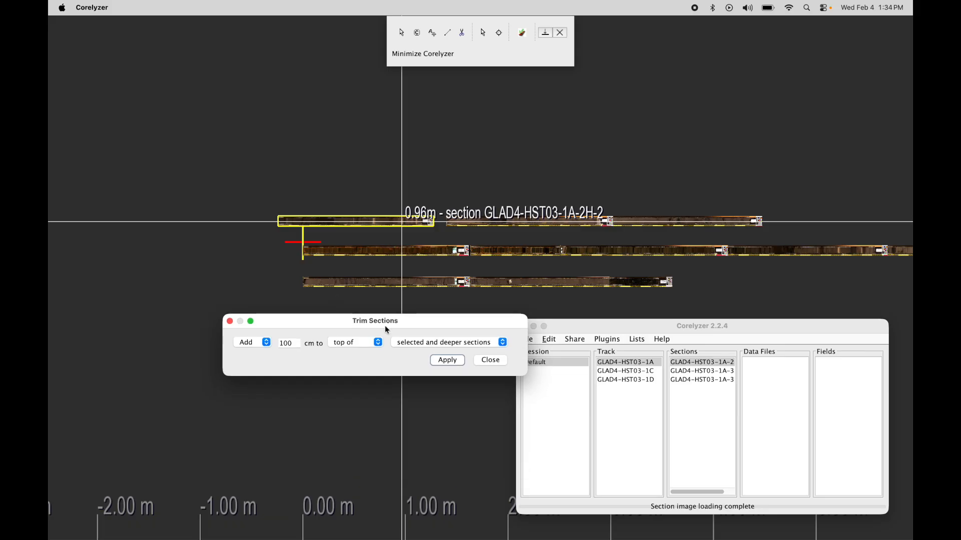
click(490, 361)
Step: Move sections GLAD4-HST03-1A-3H-2 and GLAD4-HST03-1A-3H-1 deeper along the track, keeping gaps between the sections
drag(627, 220, 673, 220)
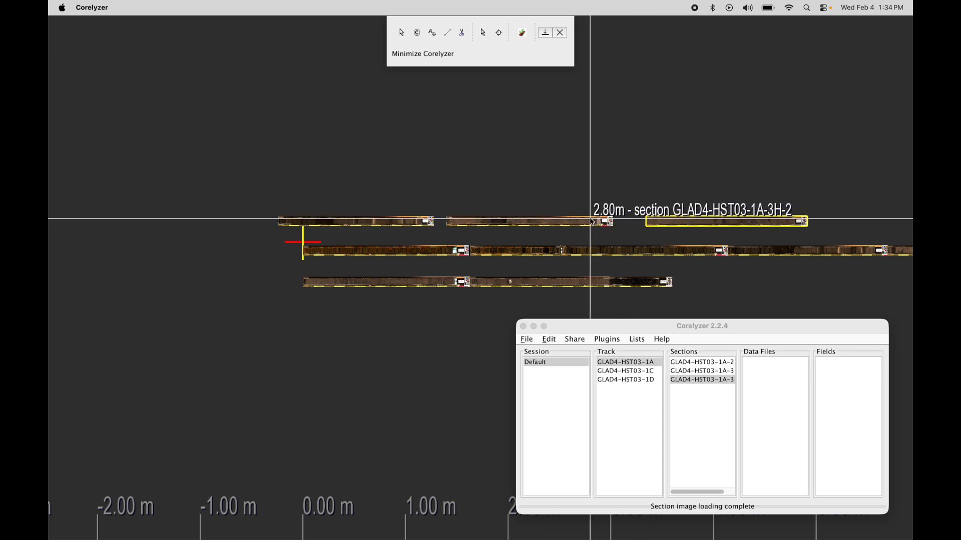
mouse_move(575, 223)
mouse_down()
mouse_move(570, 217)
mouse_move(589, 223)
mouse_up()
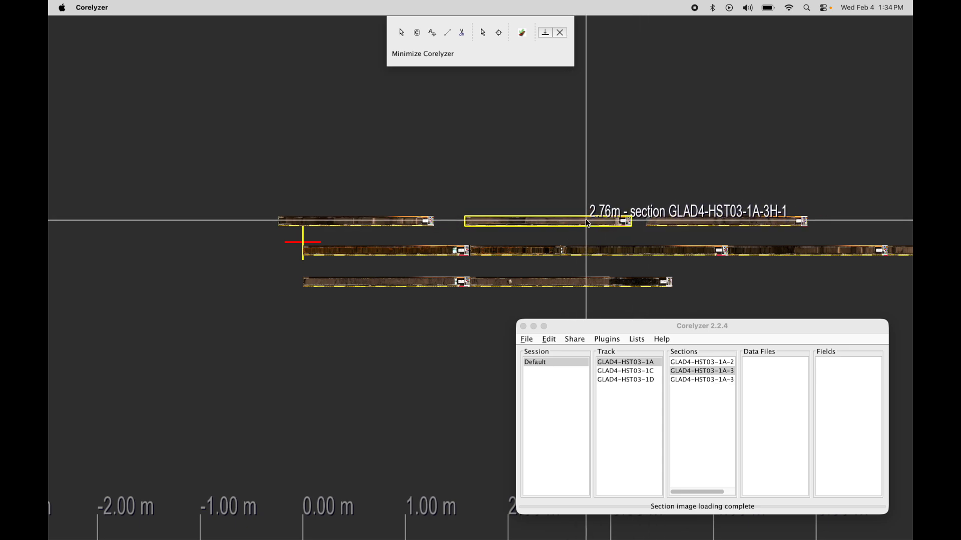
Step: Move section GLAD4-HST03-1A-2H-2 about 0.12 m deeper, keeping a gap before section GLAD4-HST03-1A-3H-1
drag(400, 220, 418, 219)
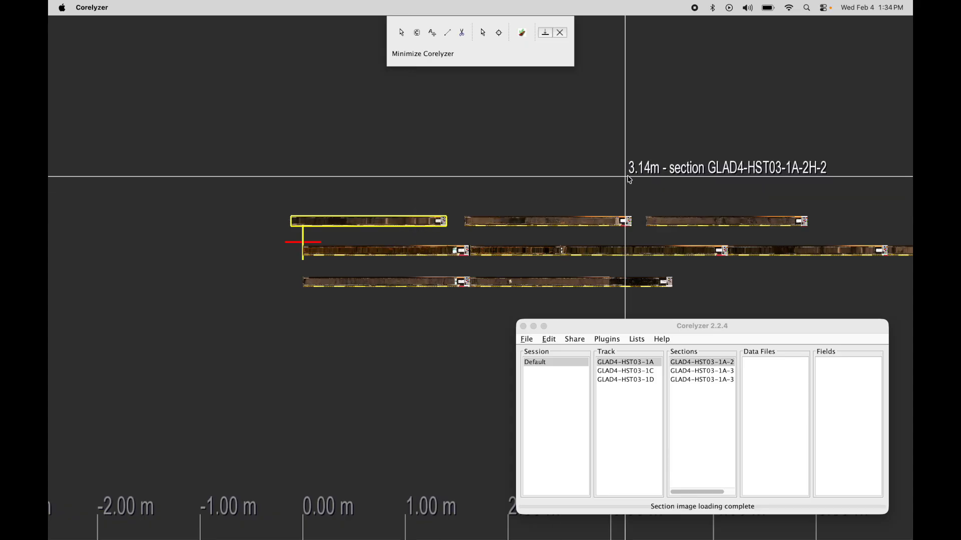
scroll(628, 181, right, 3)
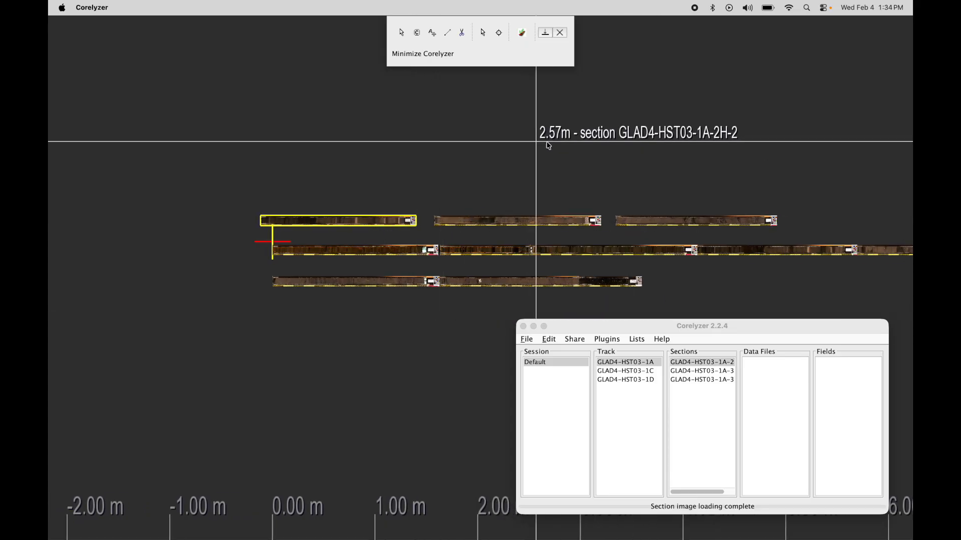
scroll(548, 147, right, 5)
scroll(579, 143, down, 2)
scroll(510, 123, right, 3)
scroll(460, 104, down, 2)
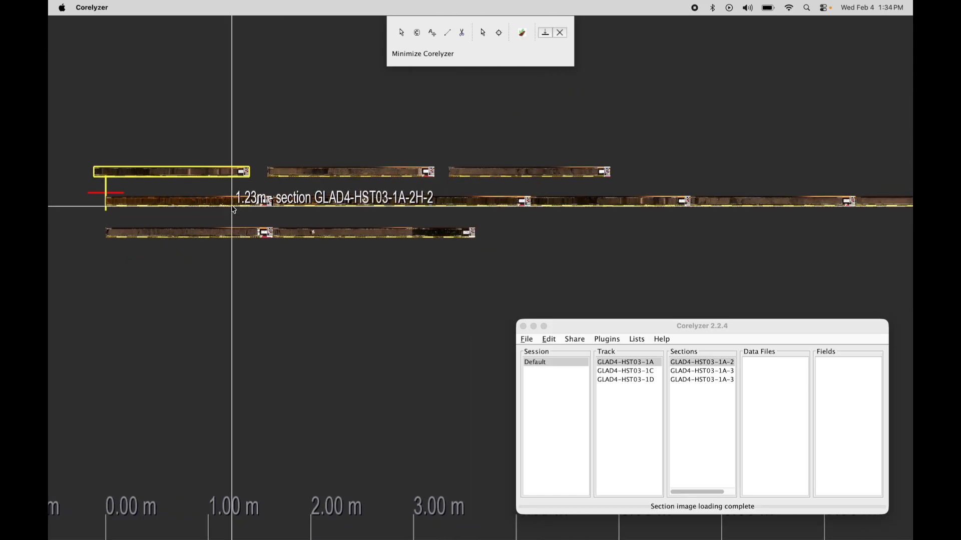
scroll(318, 262, down, 2)
Step: Trim 12 cm from the bottom of section GLAD4-HST03-1C-1H-1 and all deeper sections in its track
click(235, 216)
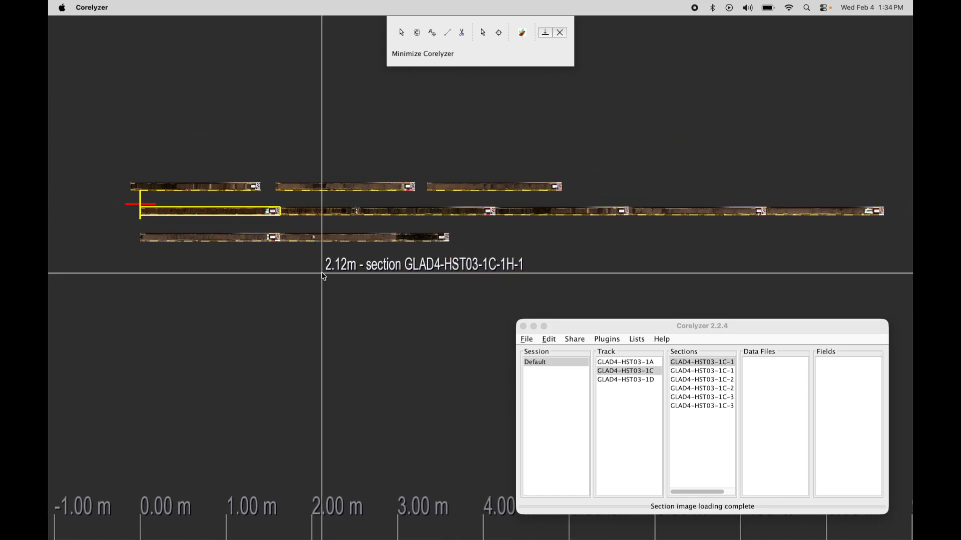
scroll(321, 277, down, 4)
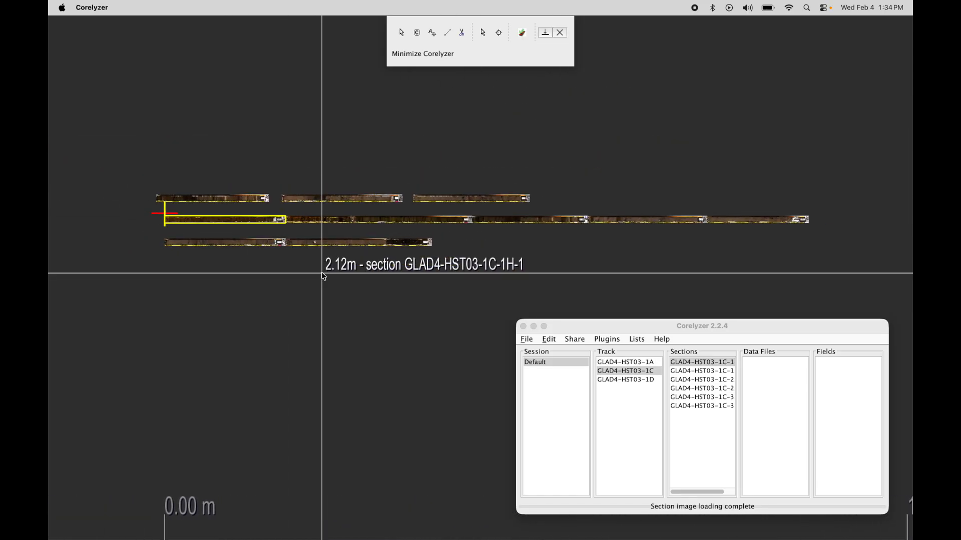
right_click(250, 222)
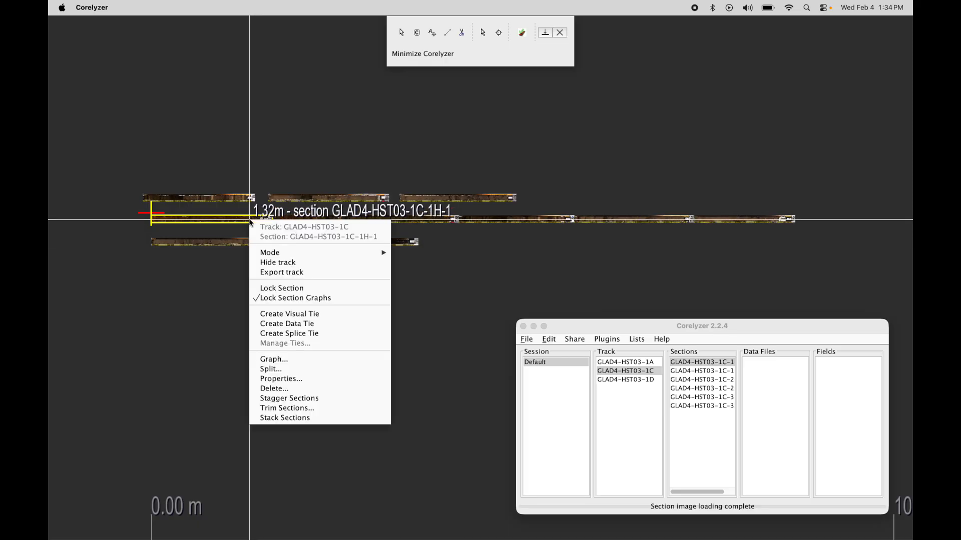
click(309, 415)
drag(449, 264, 396, 320)
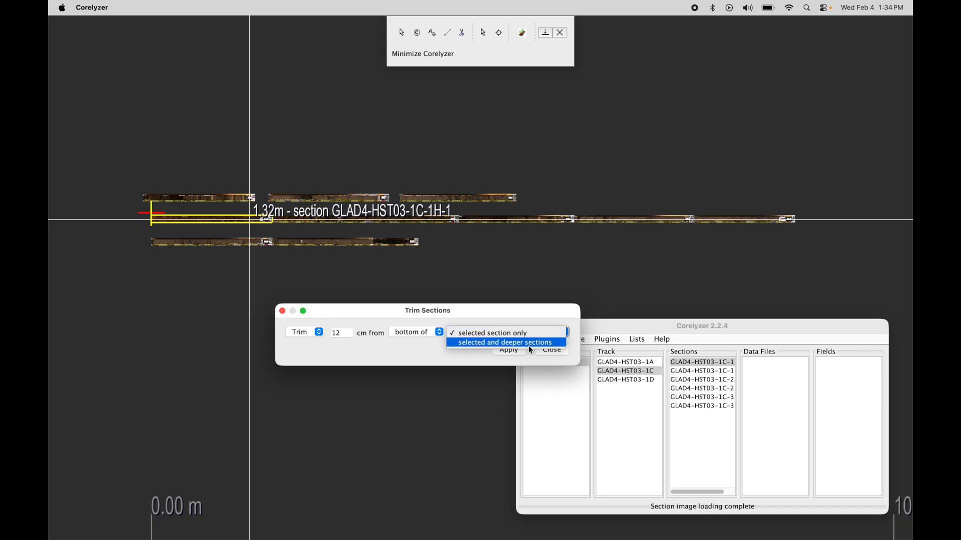
click(521, 343)
click(506, 350)
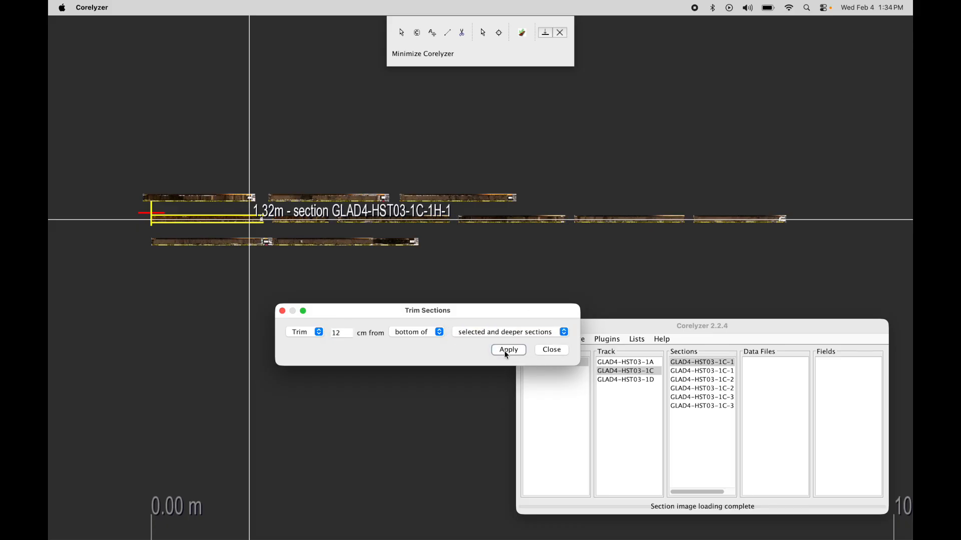
click(552, 351)
Step: Stack the sections of track GLAD4-HST03-1C from section GLAD4-HST03-1C-1H-1 to close the gaps left by trimming
scroll(249, 218, up, 5)
scroll(248, 218, up, 5)
click(274, 193)
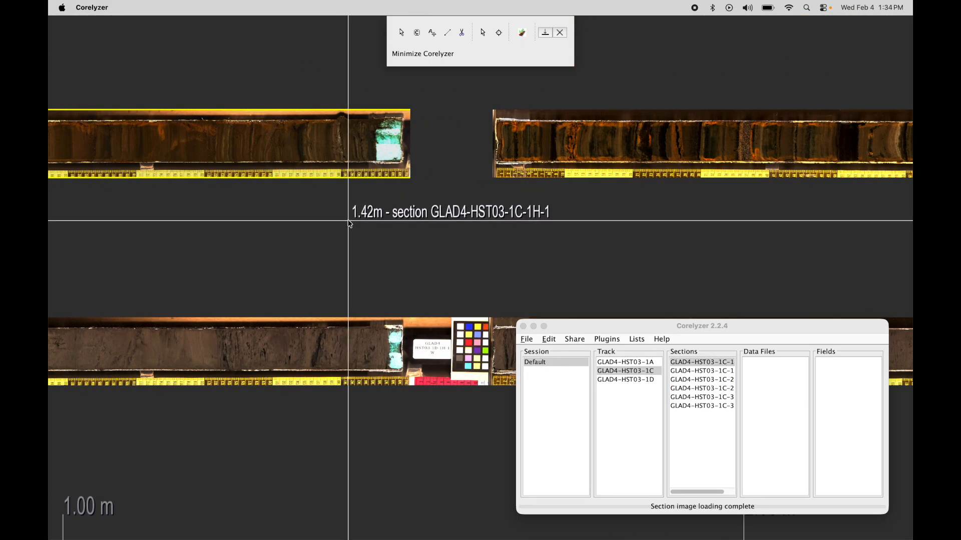
scroll(350, 225, down, 1)
scroll(350, 225, down, 4)
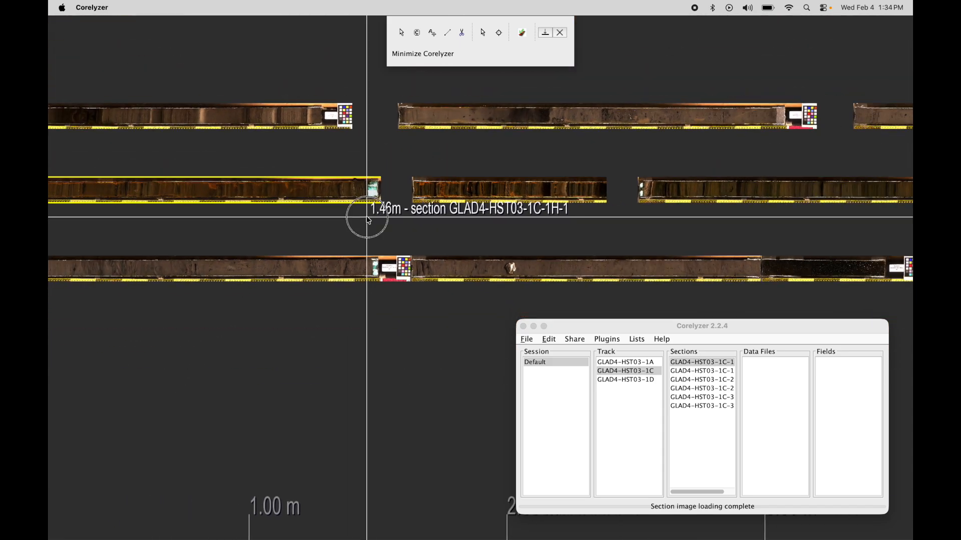
right_click(381, 203)
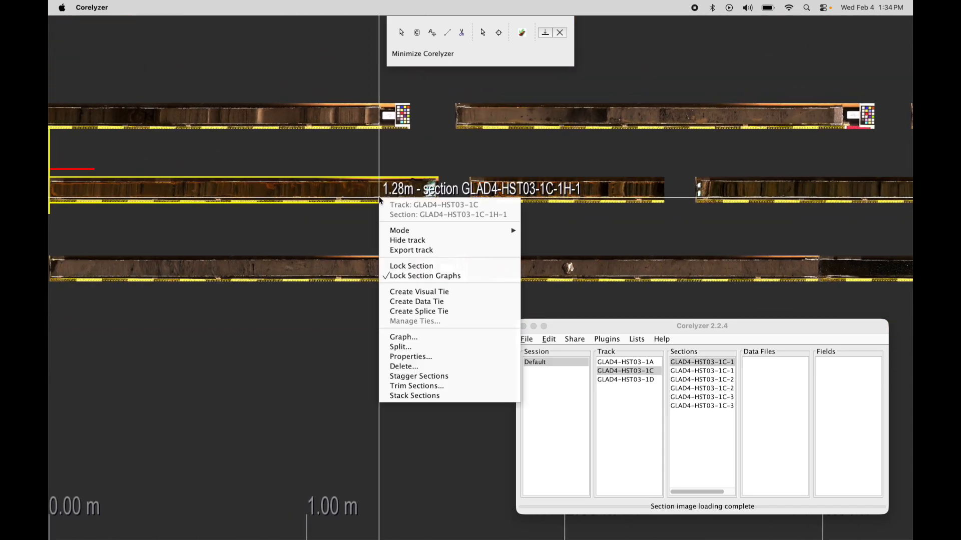
click(425, 397)
click(782, 442)
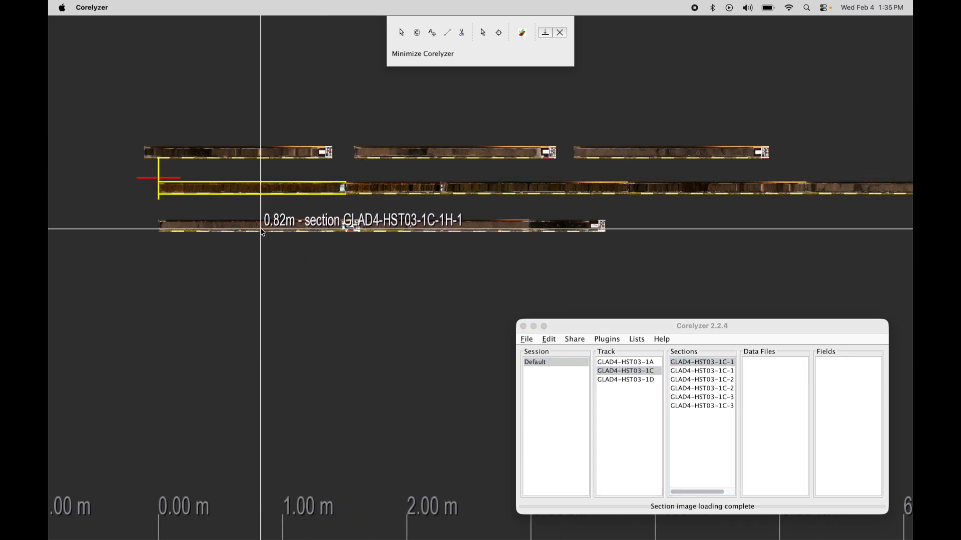
right_click(292, 190)
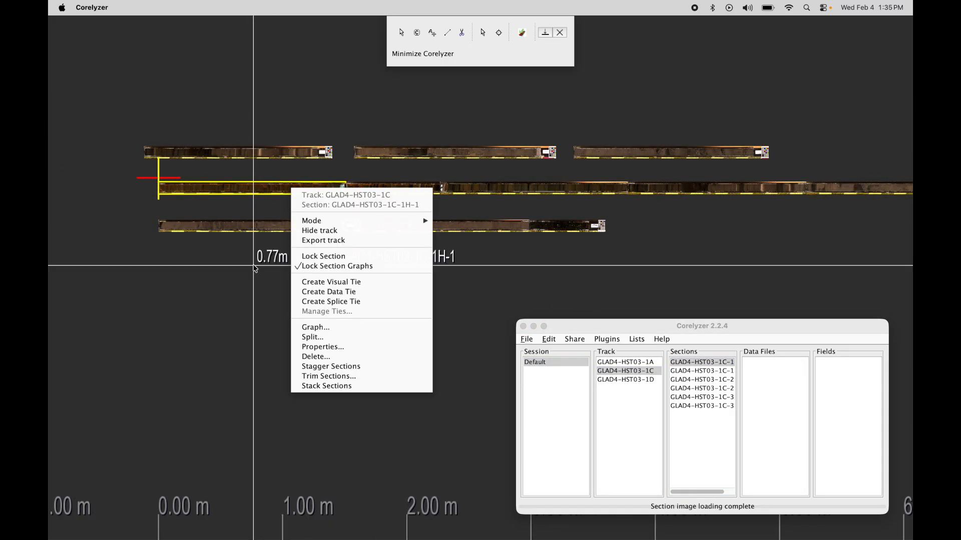
click(253, 317)
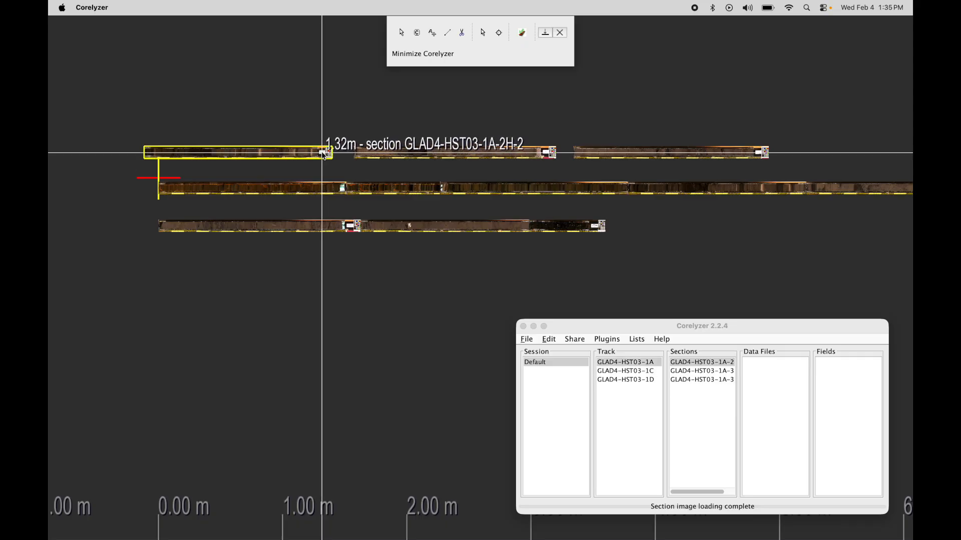
Step: Move section GLAD4-HST03-1A-3H-1 about 0.29 m shallower so it covers the label and color card at the end of GLAD4-HST03-1A-2H-2
scroll(316, 158, up, 2)
scroll(315, 157, up, 3)
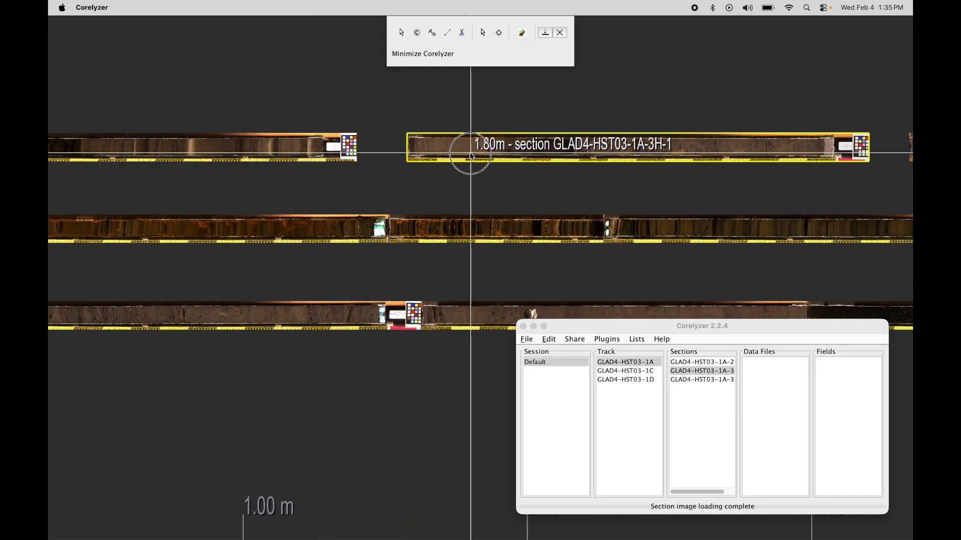
drag(490, 155, 408, 156)
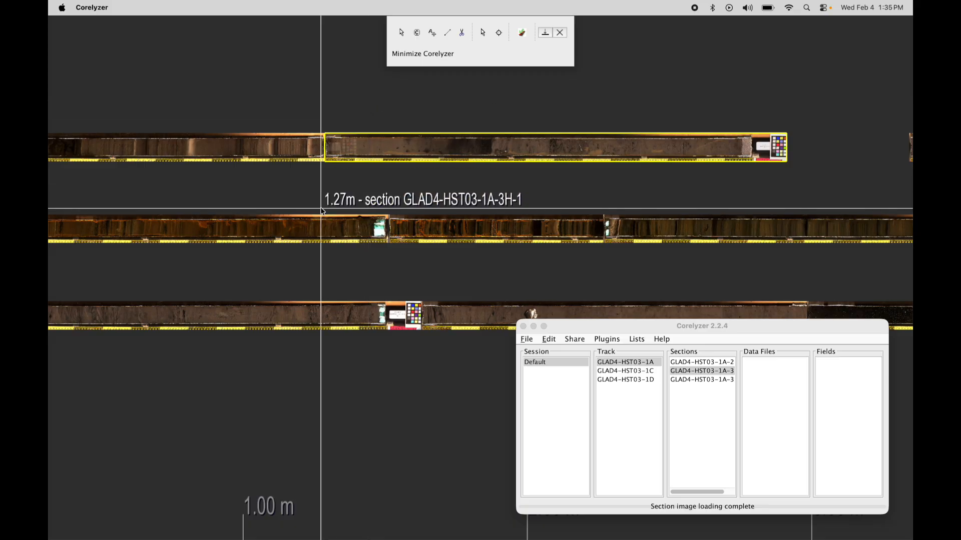
scroll(330, 209, up, 2)
Step: Turn on section staggering for track GLAD4-HST03-1A
scroll(330, 209, down, 3)
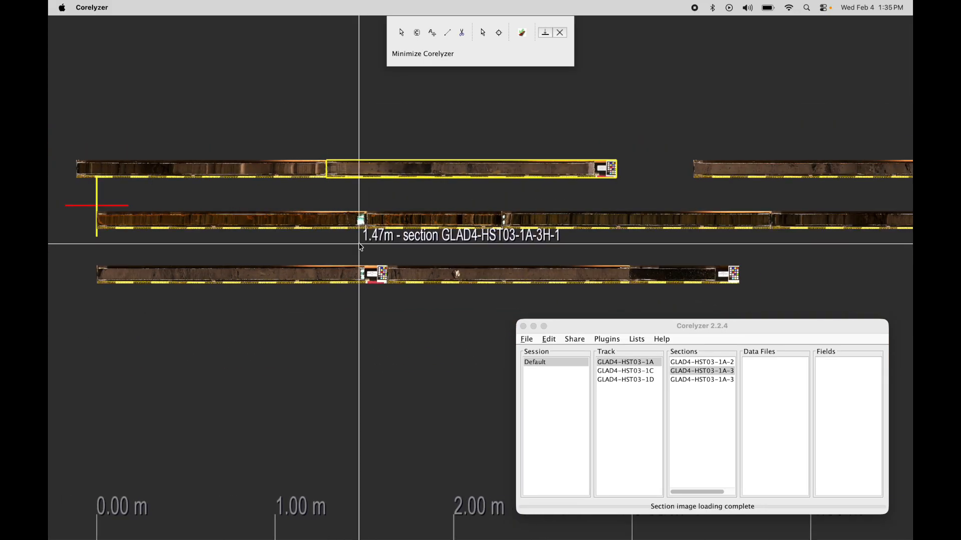
scroll(398, 255, left, 5)
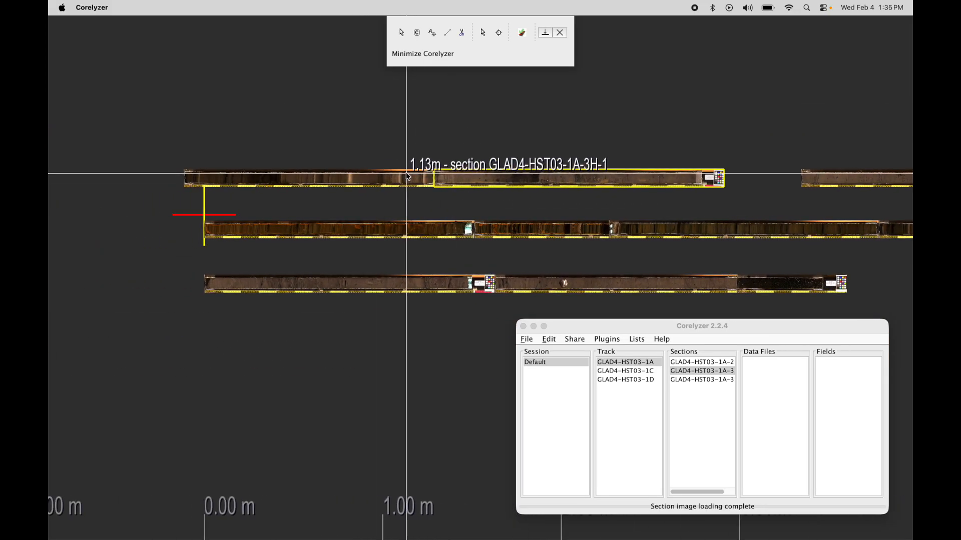
right_click(382, 184)
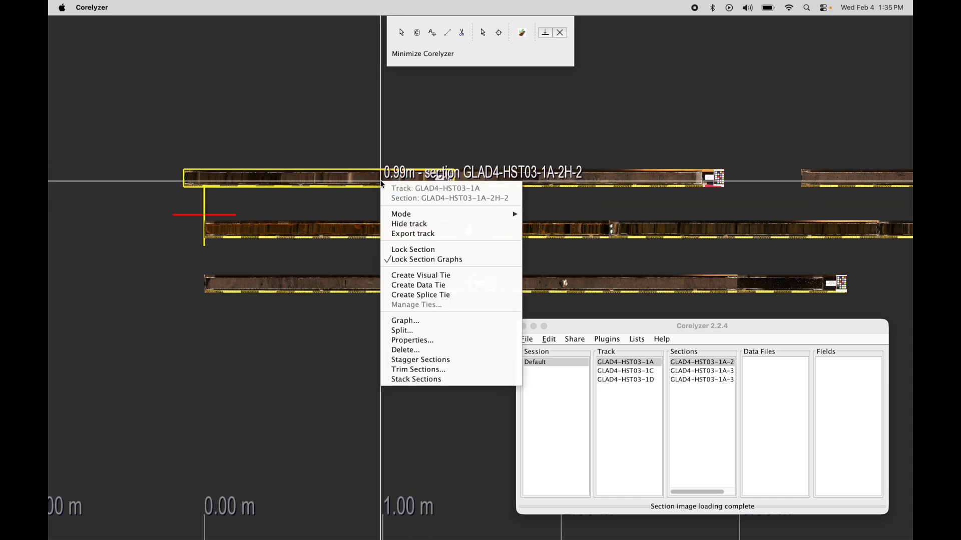
click(427, 358)
Step: Move section GLAD4-HST03-1A-3H-2 about 0.53 m shallower so its top overlaps the label and color card of GLAD4-HST03-1A-3H-1
scroll(606, 201, down, 2)
scroll(607, 201, down, 2)
scroll(597, 186, right, 5)
click(621, 186)
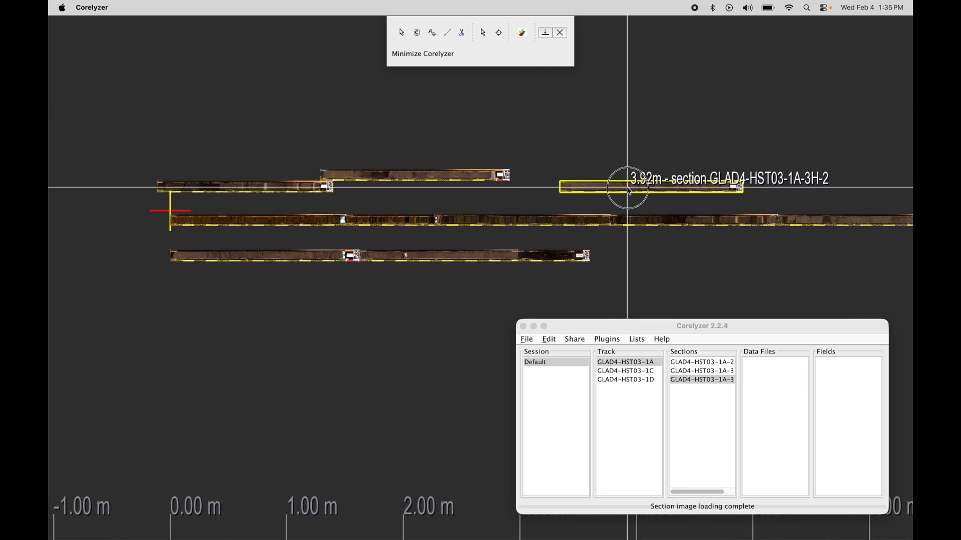
drag(635, 192, 570, 188)
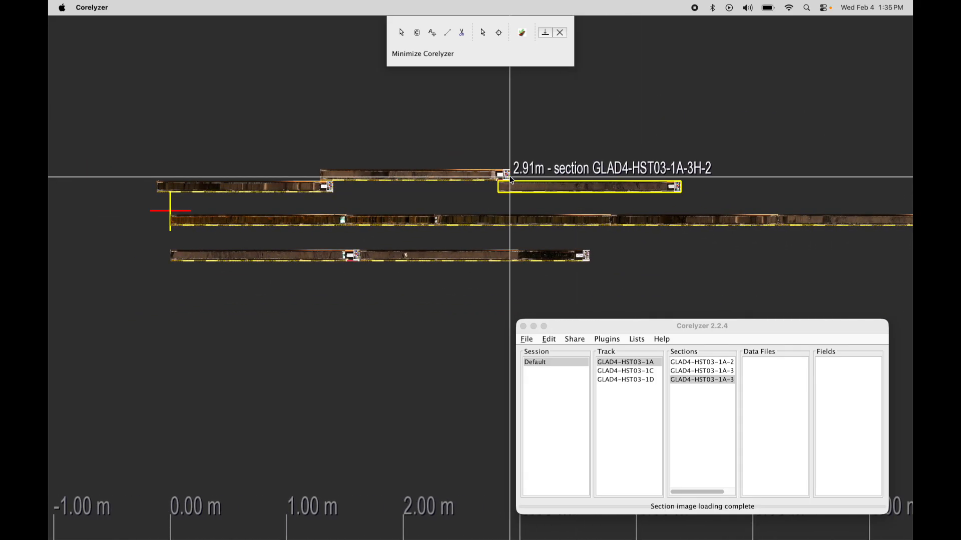
scroll(509, 179, up, 4)
scroll(511, 181, up, 2)
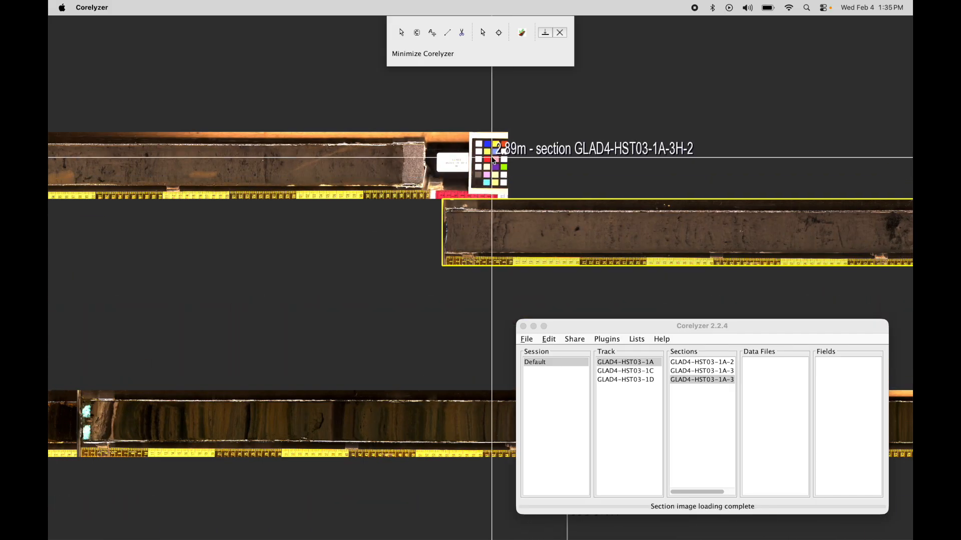
scroll(366, 279, down, 2)
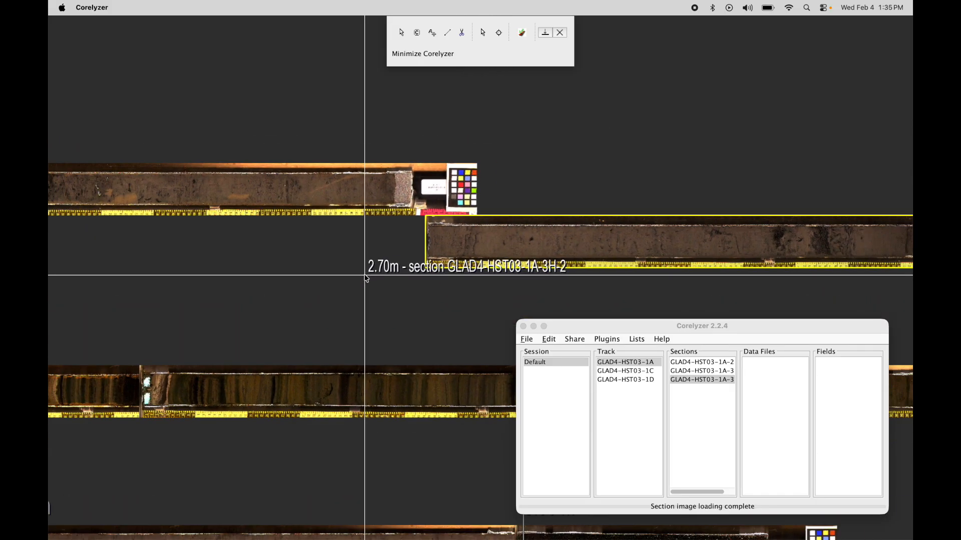
Step: Turn off section staggering for track GLAD4-HST03-1A so its sections lie in one line
scroll(330, 283, down, 2)
drag(294, 285, 525, 283)
scroll(432, 285, down, 2)
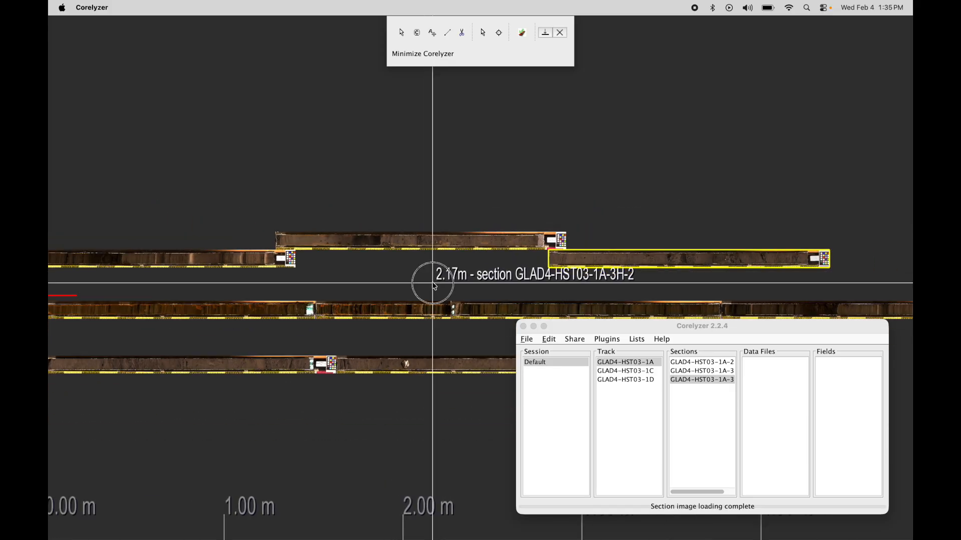
drag(434, 287, 496, 225)
right_click(280, 206)
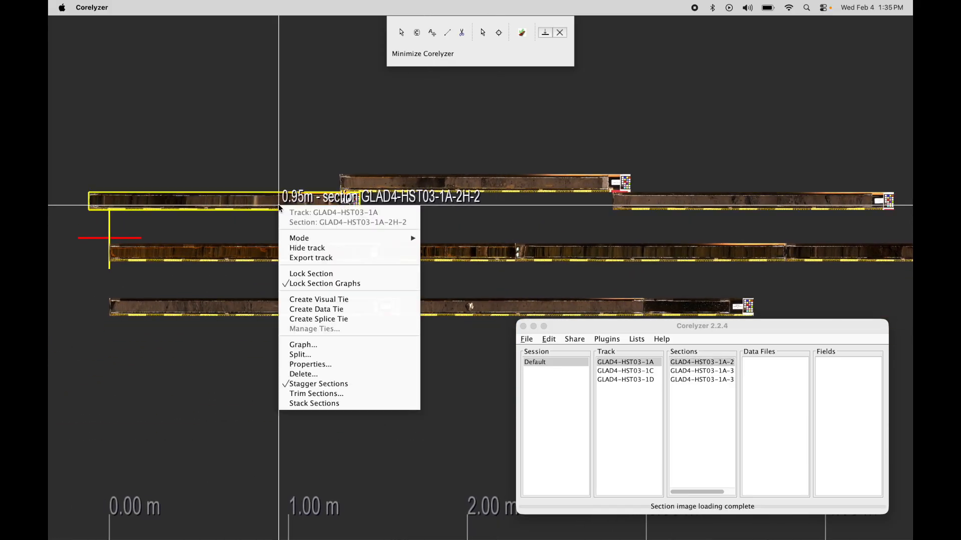
click(337, 384)
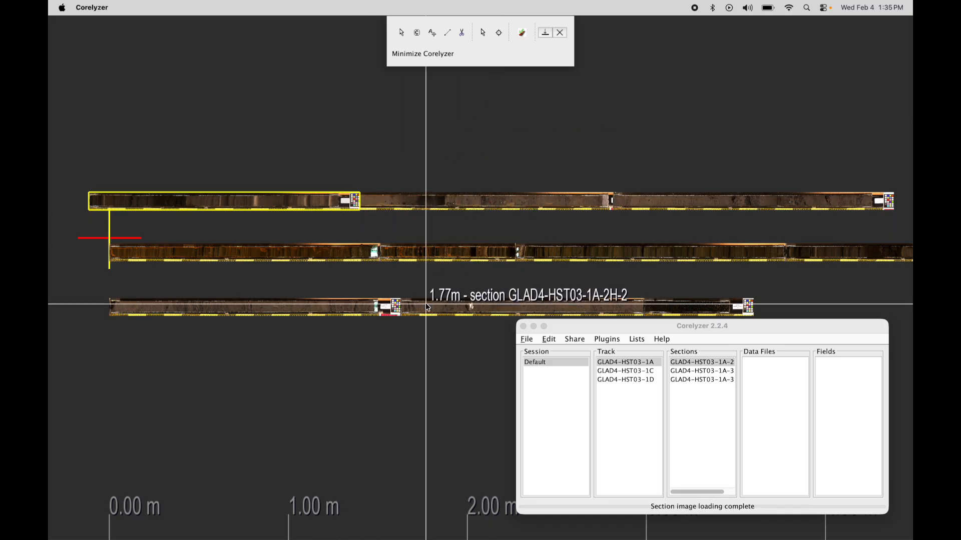
drag(615, 331, 603, 342)
drag(535, 142, 520, 122)
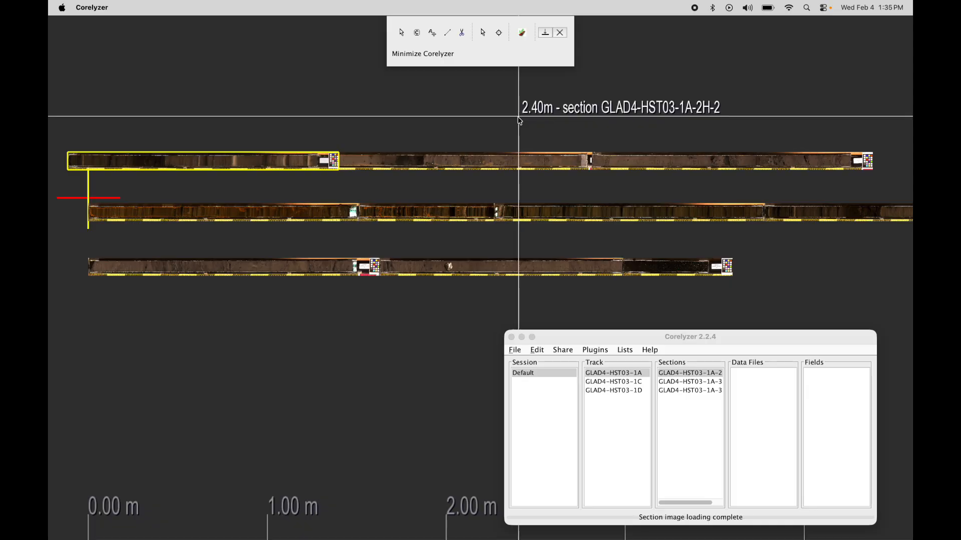
drag(616, 340, 613, 334)
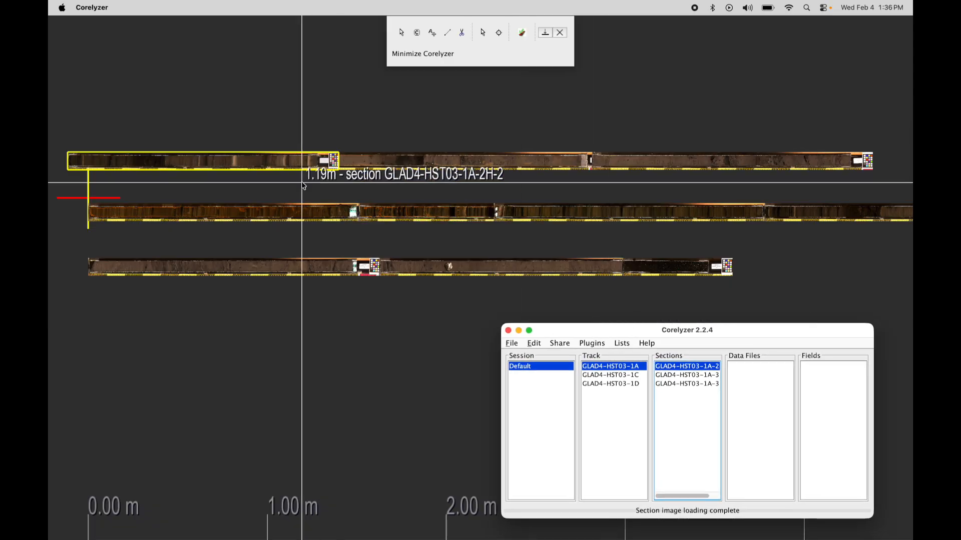
right_click(296, 169)
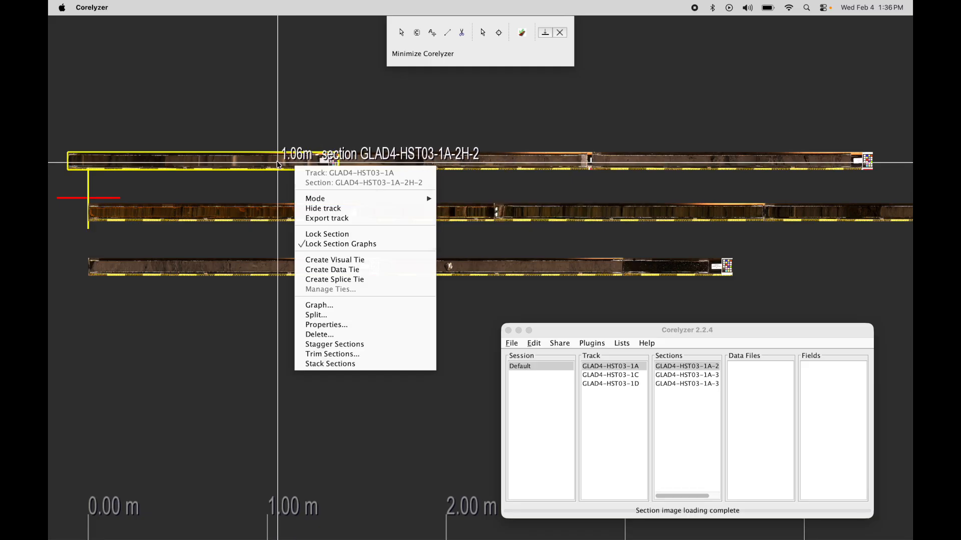
click(349, 395)
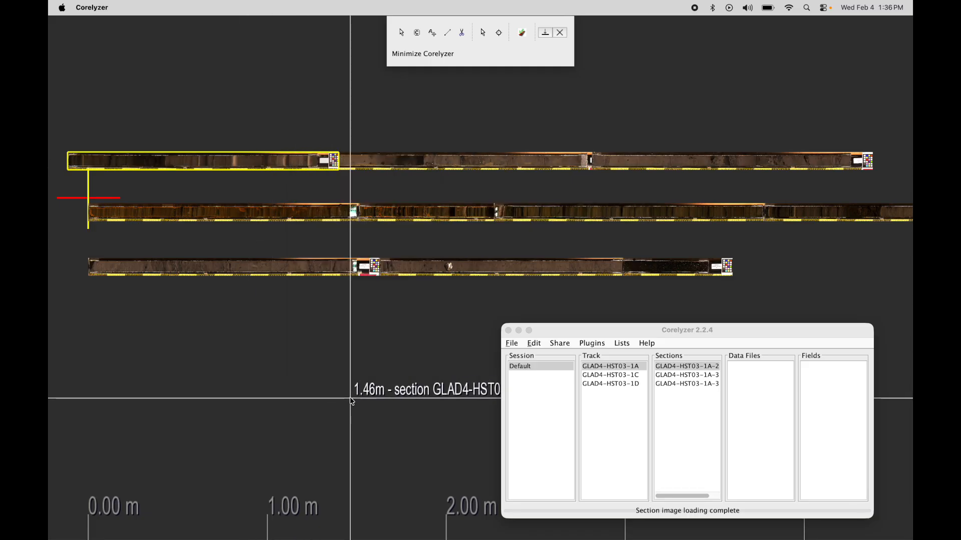
right_click(276, 171)
click(349, 370)
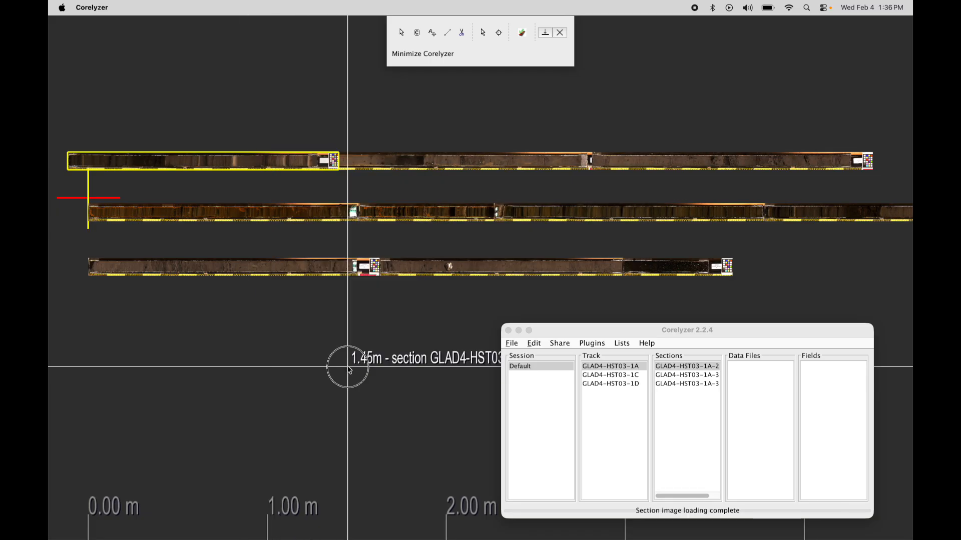
drag(744, 331, 629, 324)
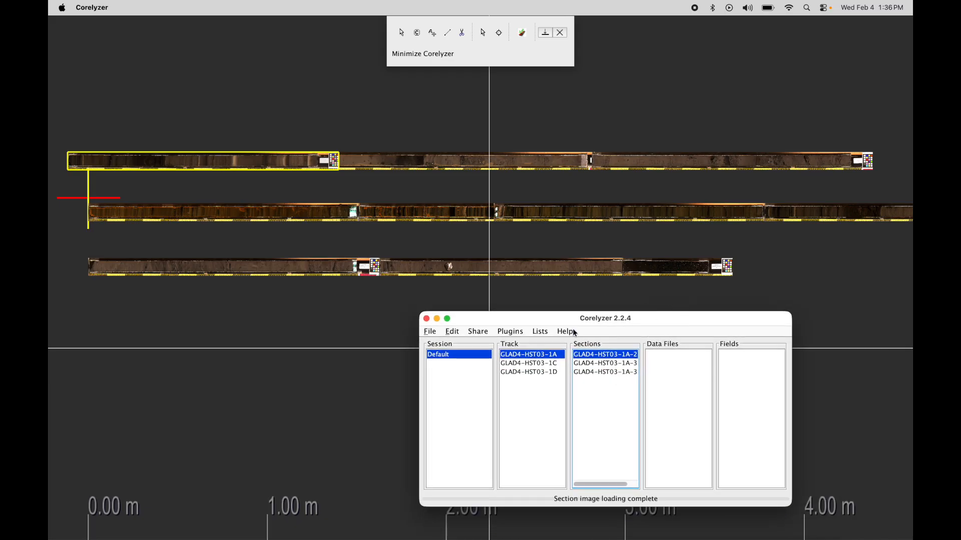
drag(562, 319, 558, 314)
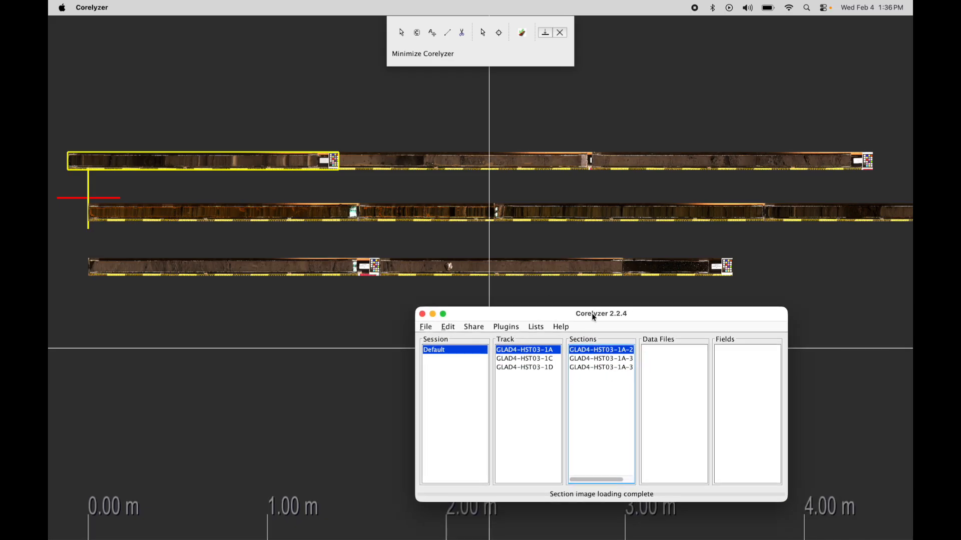
drag(656, 315, 637, 313)
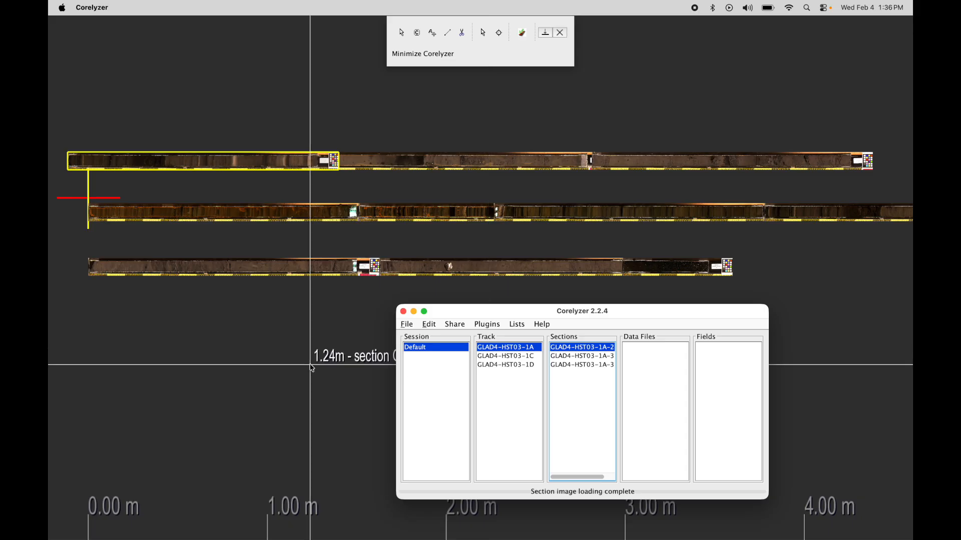
scroll(311, 369, up, 1)
scroll(311, 368, down, 1)
drag(499, 308, 453, 309)
drag(257, 351, 248, 340)
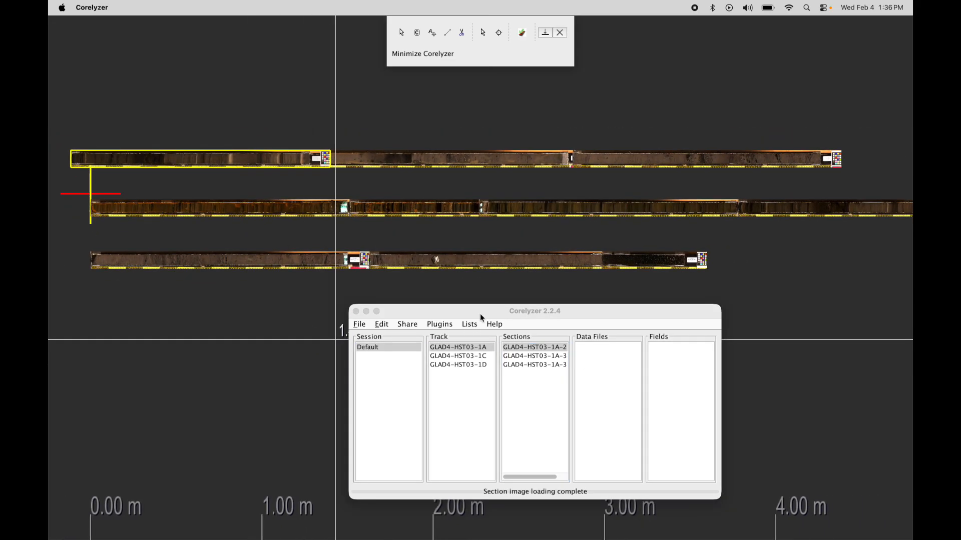
Step: Select section GLAD4-HST03-1A-3H-1 in the core image view
drag(480, 318, 467, 316)
drag(583, 311, 569, 311)
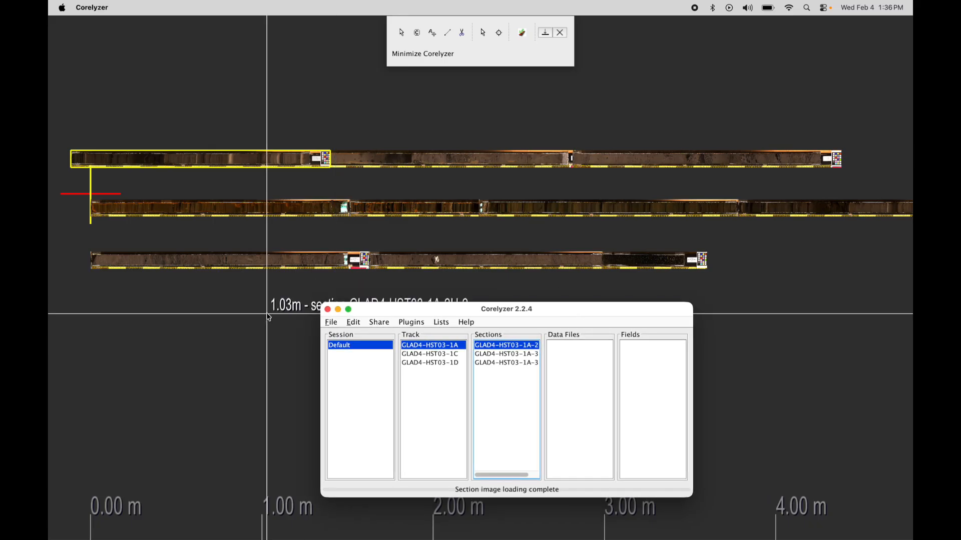
scroll(267, 314, up, 3)
scroll(267, 314, down, 5)
scroll(268, 315, down, 2)
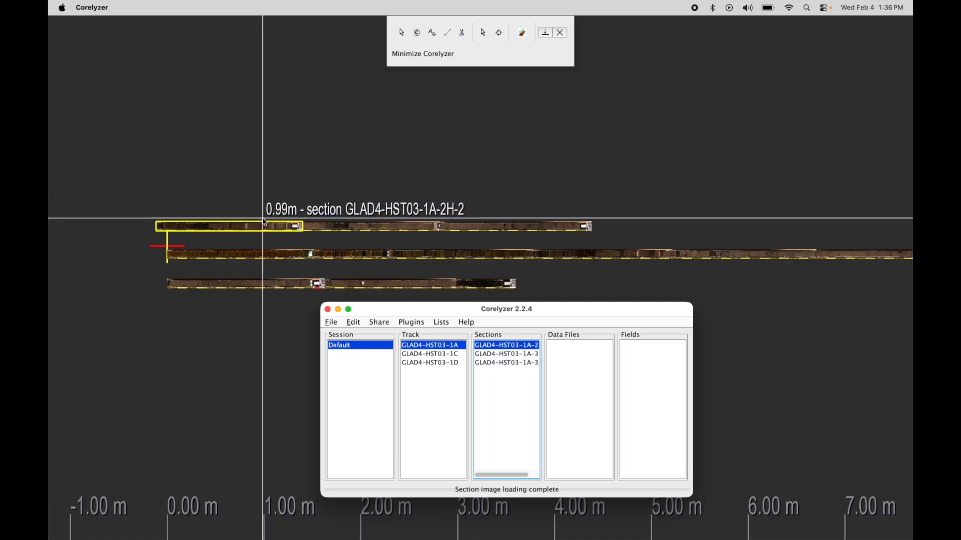
click(286, 232)
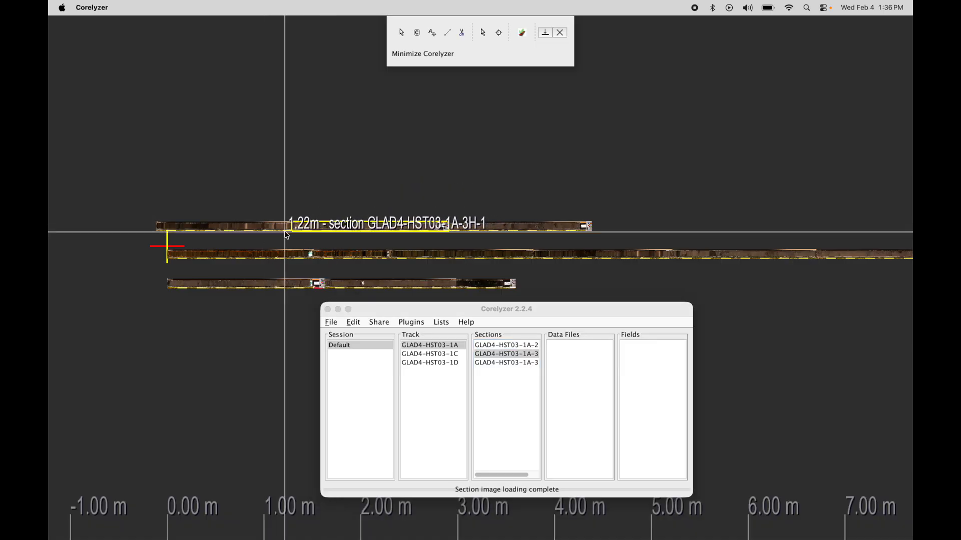
click(535, 348)
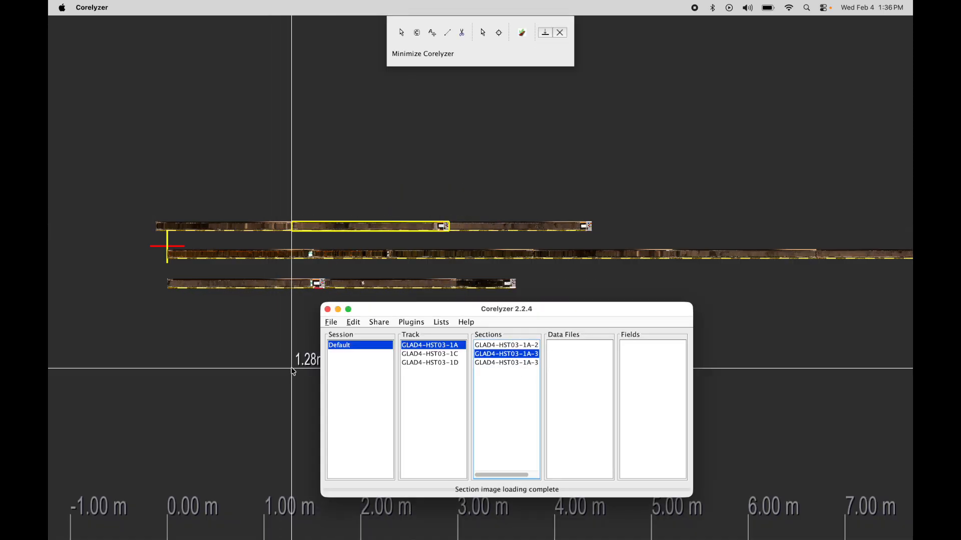
Step: From a zoomed-out overview of all tracks, use Locate to bring section GLAD4-HST03-1A-2H-2 into view
scroll(293, 371, down, 5)
click(393, 219)
drag(393, 219, 350, 122)
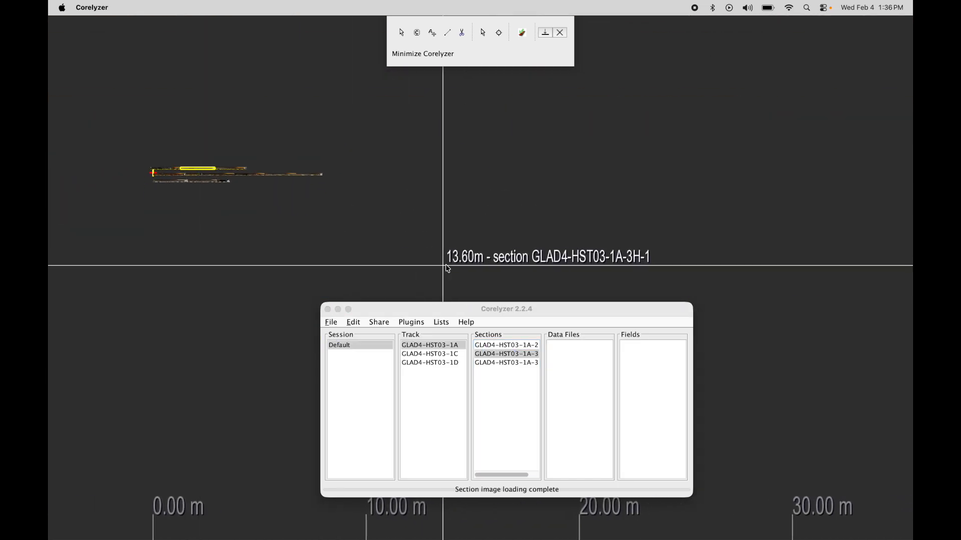
mouse_move(553, 306)
mouse_down()
mouse_move(574, 304)
mouse_move(541, 307)
mouse_up()
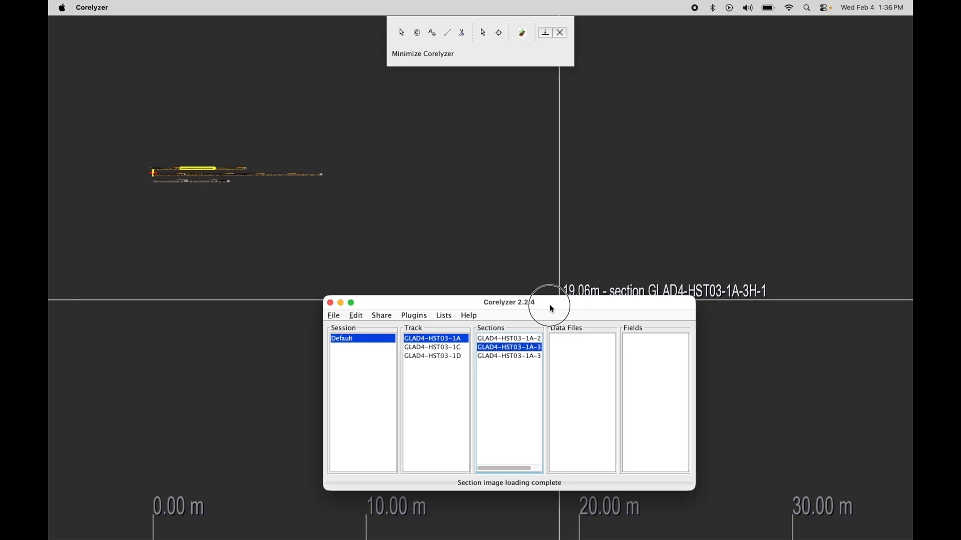
click(509, 339)
right_click(518, 343)
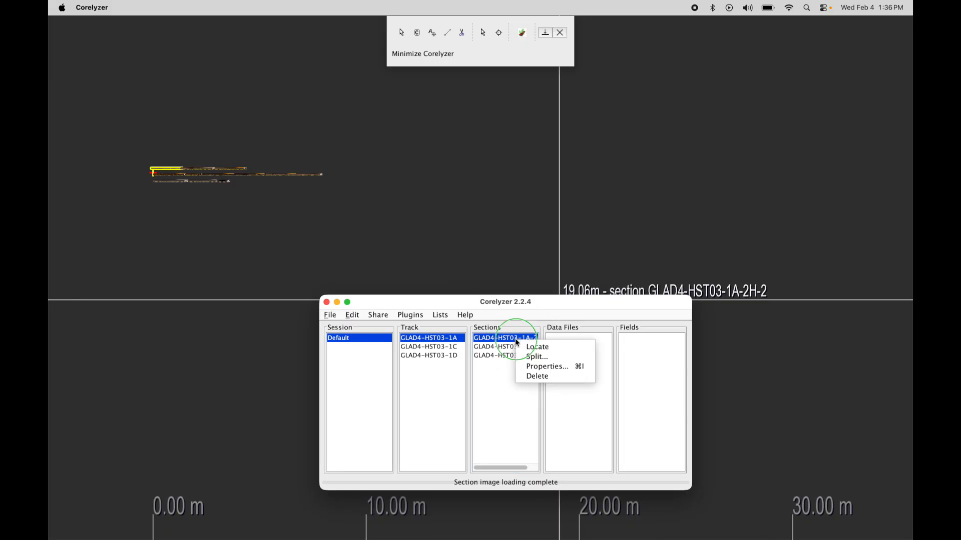
click(548, 347)
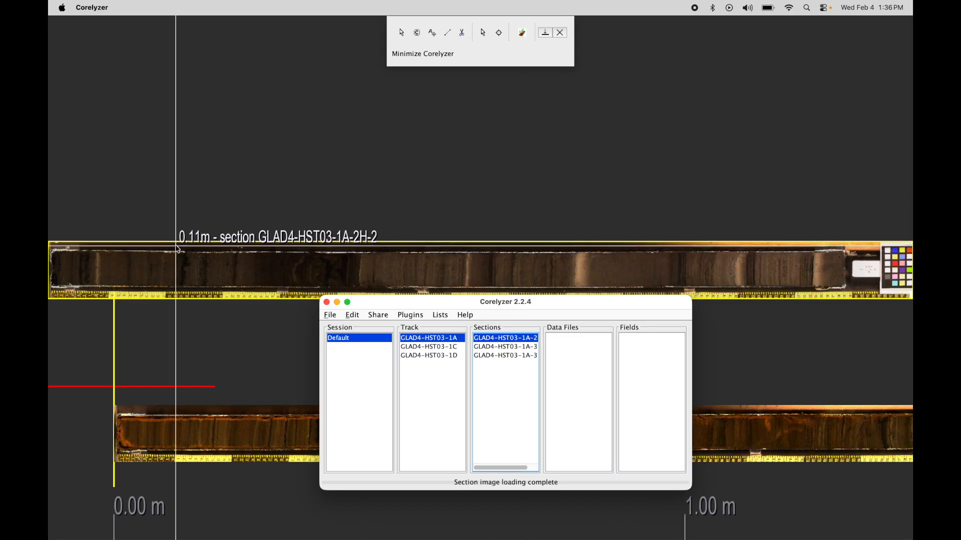
Step: Jump the view to sections GLAD4-HST03-1A-3H-2, 3H-1 and 2H-2 one after another from the section list
drag(226, 178, 225, 146)
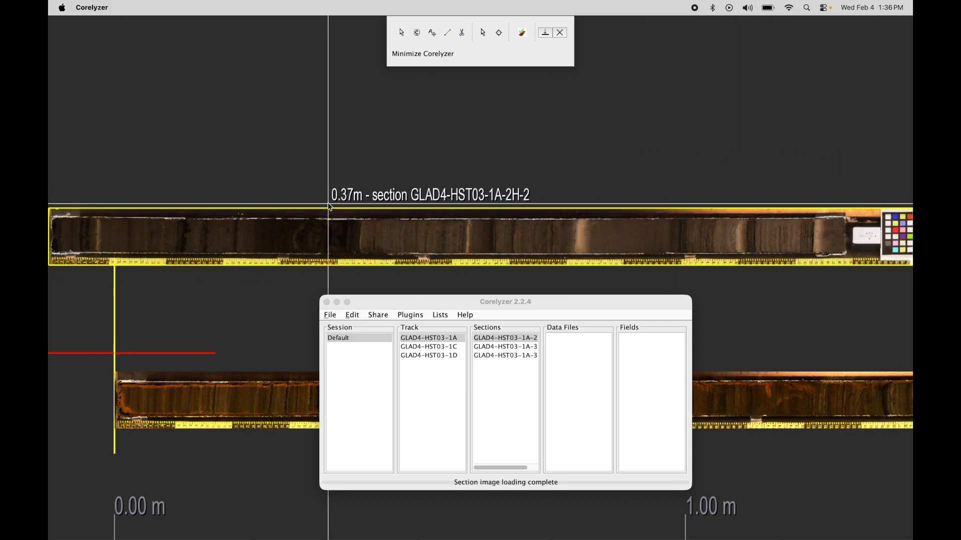
drag(571, 301, 575, 307)
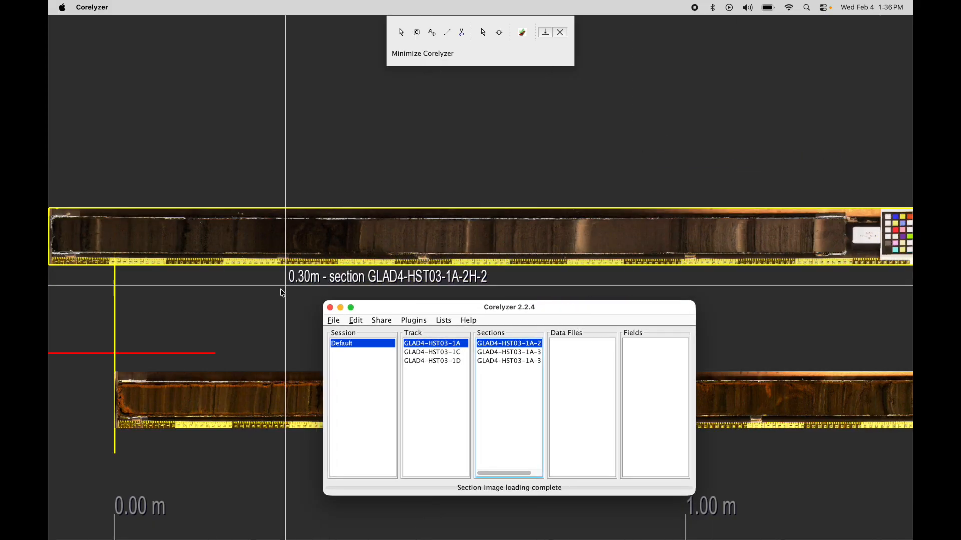
drag(265, 302, 264, 283)
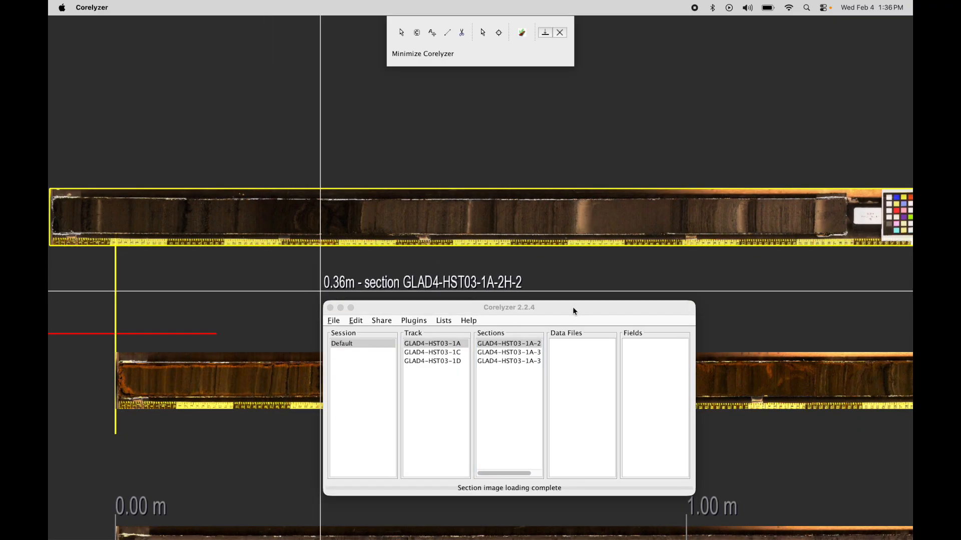
drag(575, 311, 574, 312)
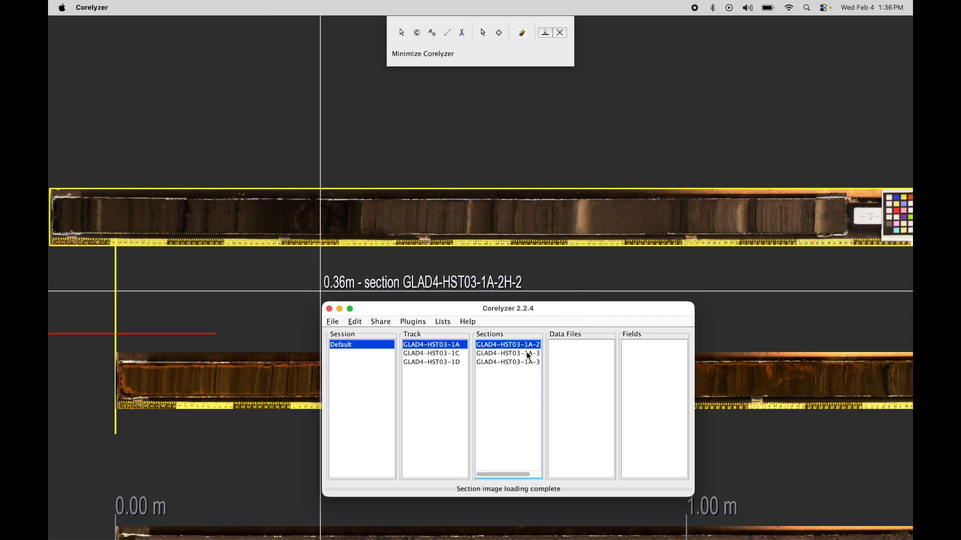
click(529, 354)
click(508, 364)
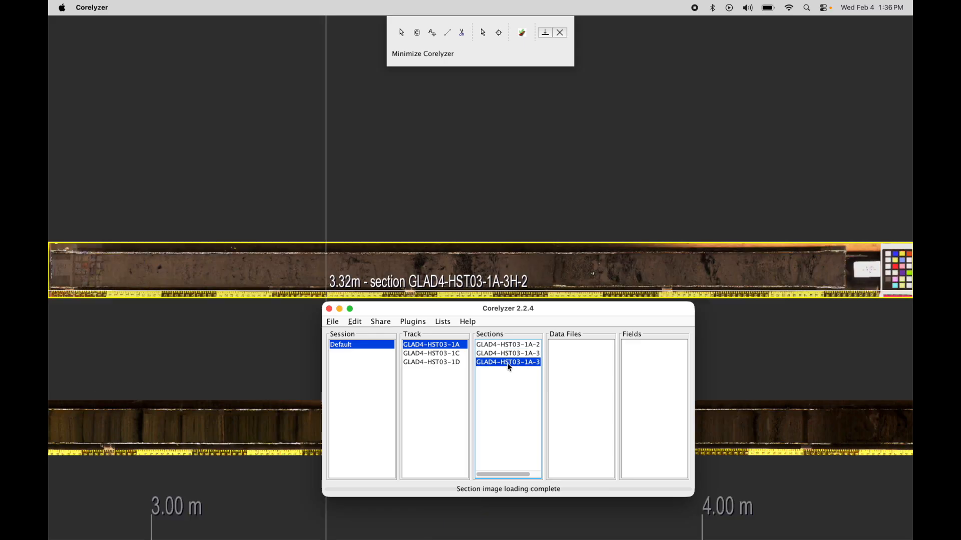
click(529, 355)
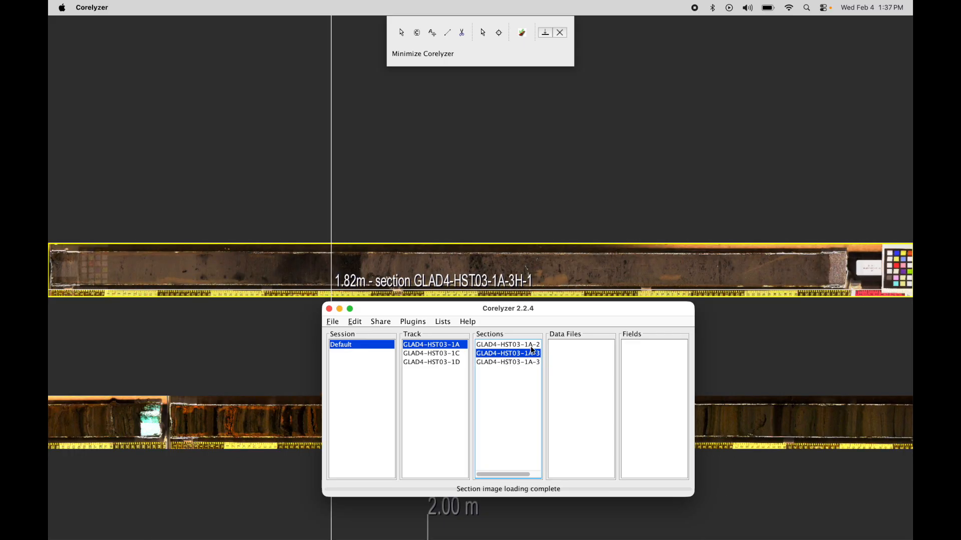
click(530, 346)
drag(559, 310, 586, 325)
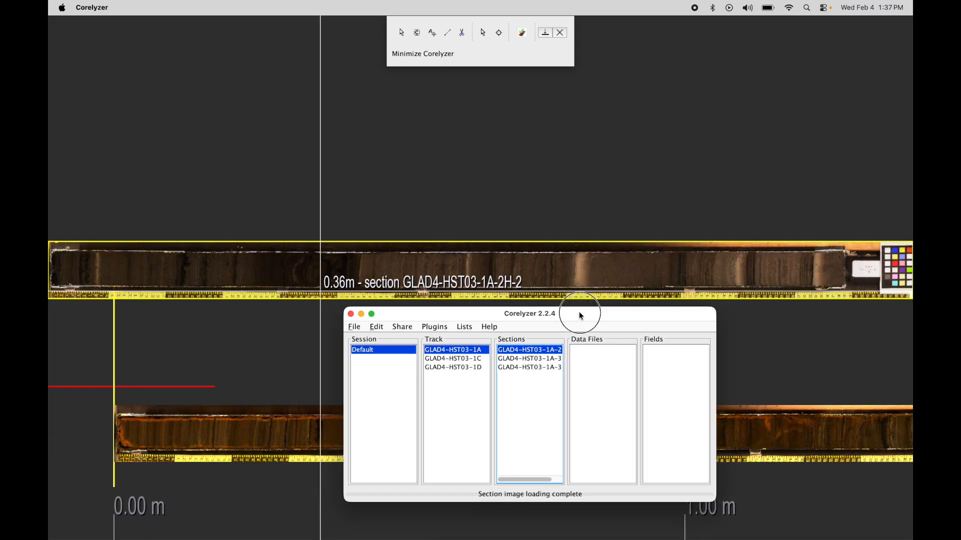
Step: Hide track GLAD4-HST03-1A
click(548, 170)
scroll(492, 302, down, 3)
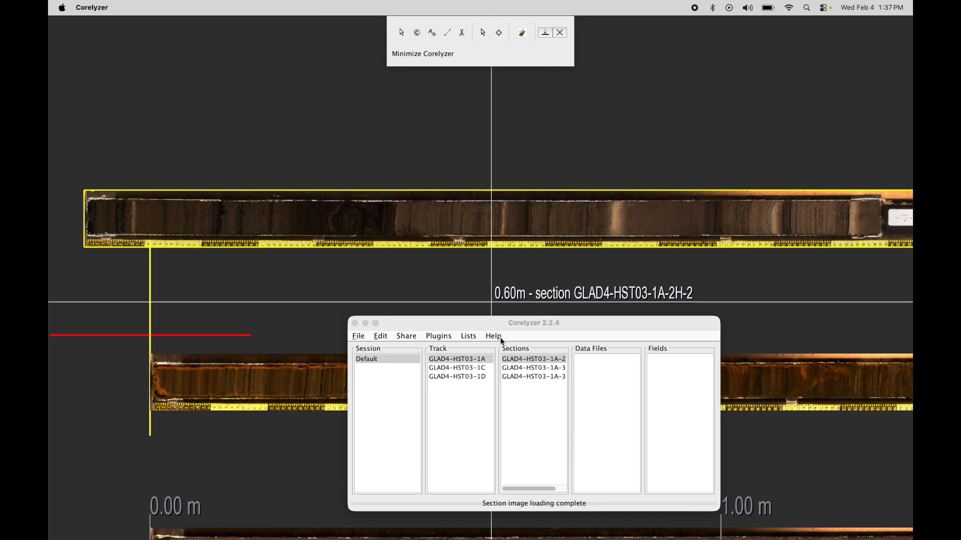
scroll(410, 281, up, 3)
scroll(410, 280, down, 5)
drag(387, 284, 371, 232)
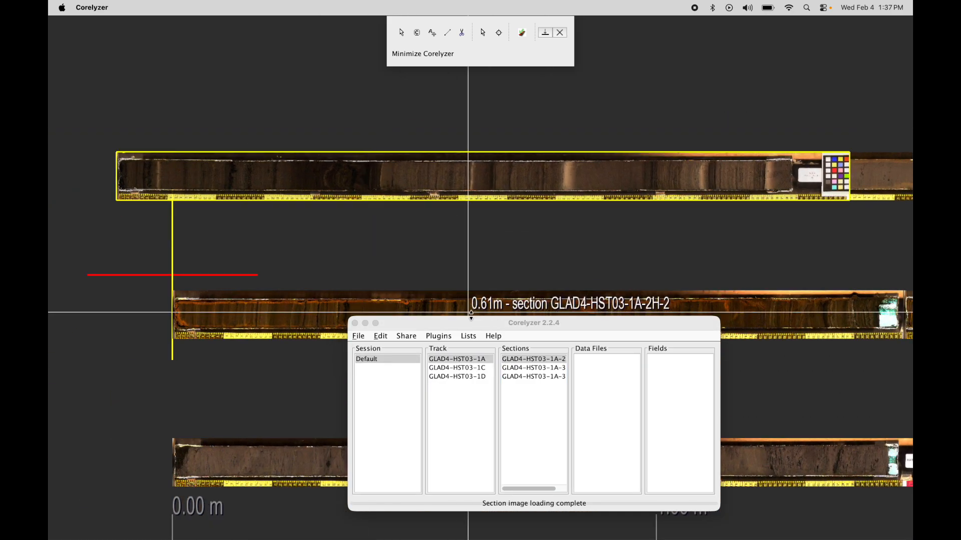
click(467, 323)
right_click(463, 357)
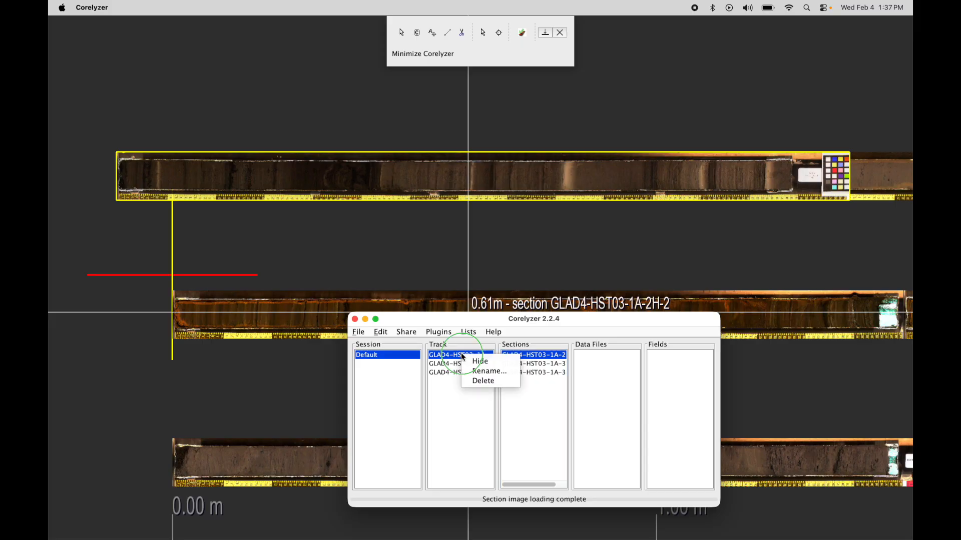
click(485, 363)
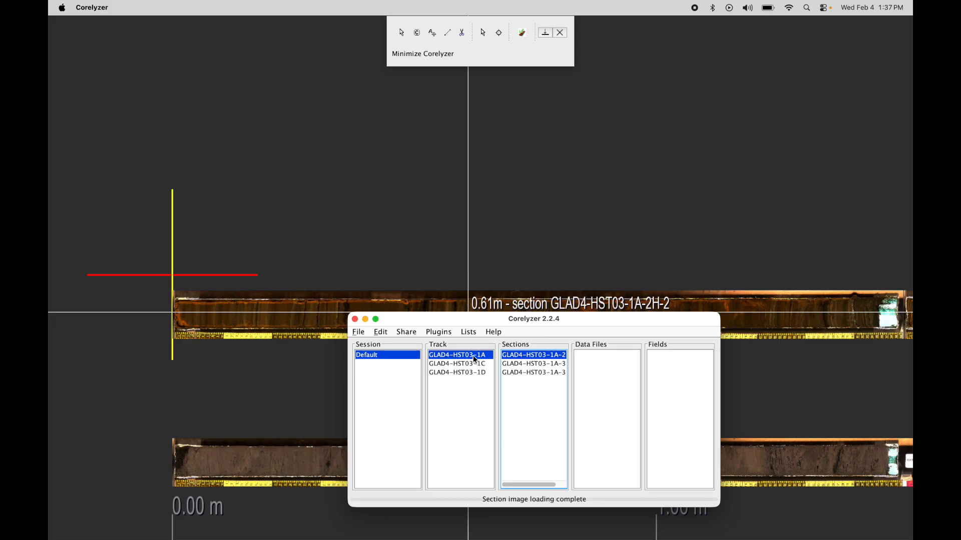
Step: Show the hidden track GLAD4-HST03-1A again
right_click(475, 359)
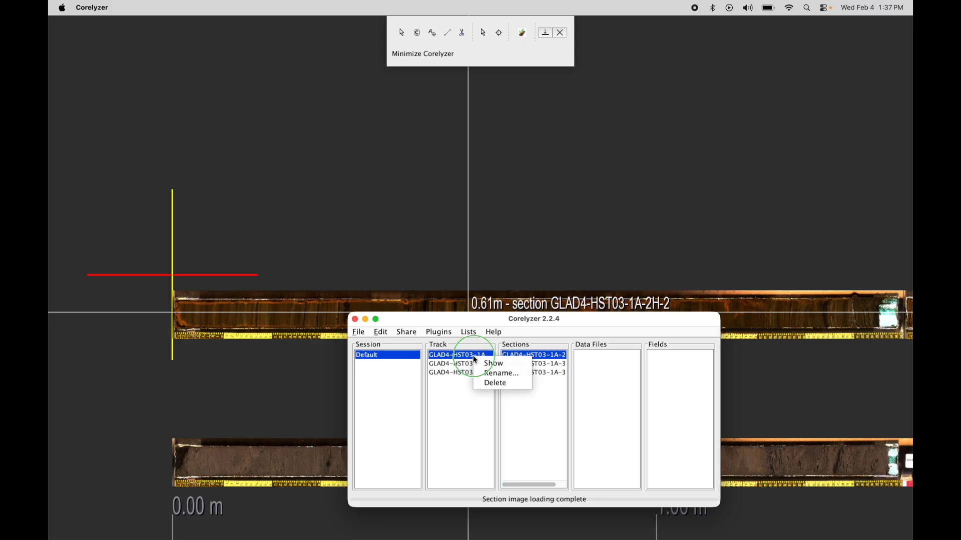
click(499, 367)
drag(521, 317, 499, 322)
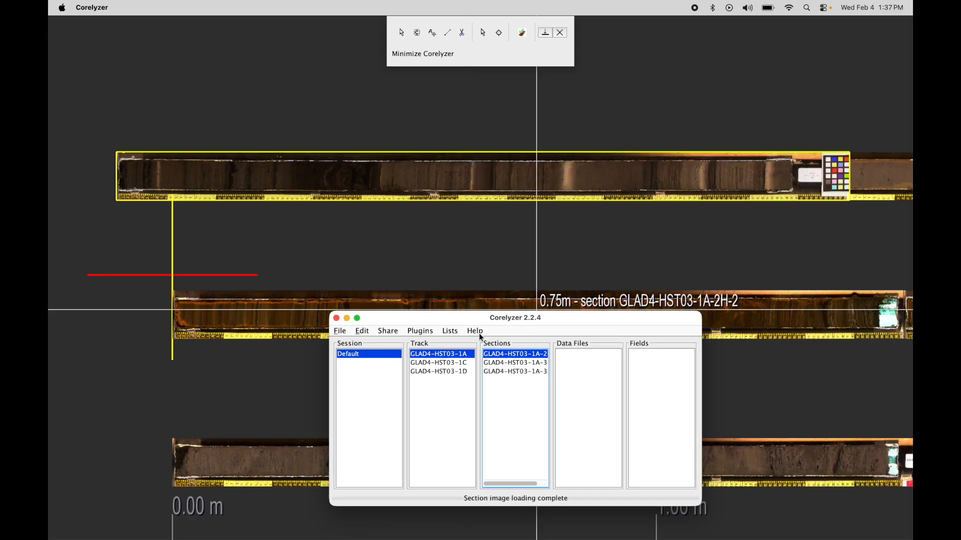
right_click(450, 357)
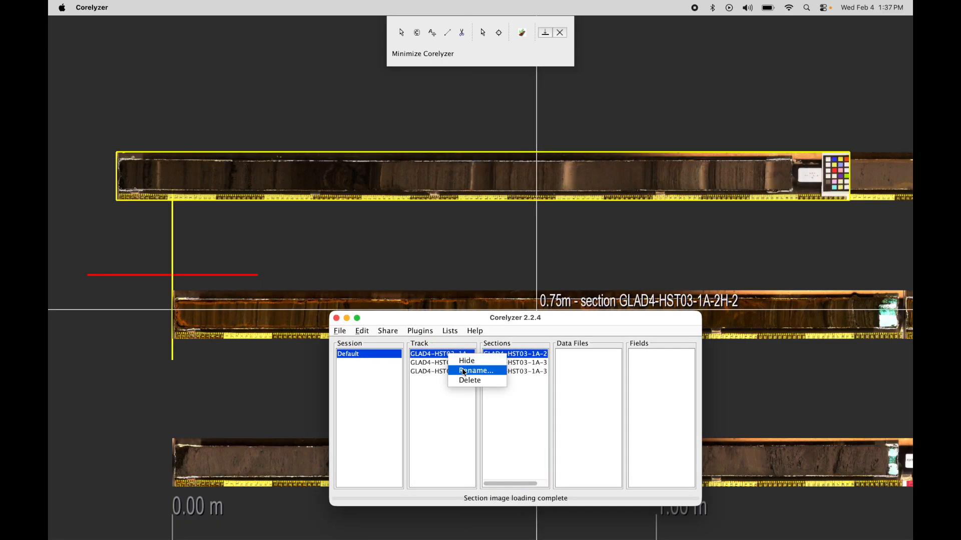
click(507, 323)
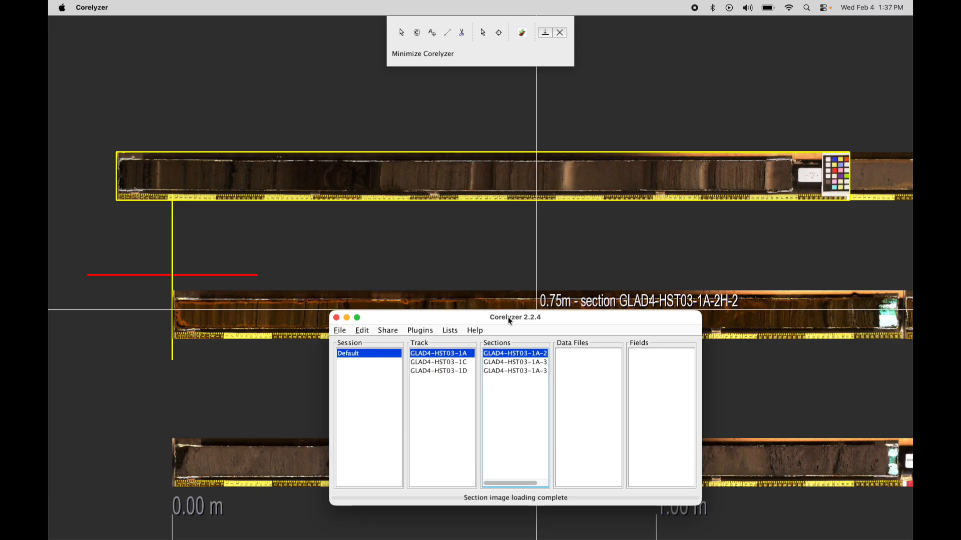
drag(449, 320, 467, 319)
right_click(460, 359)
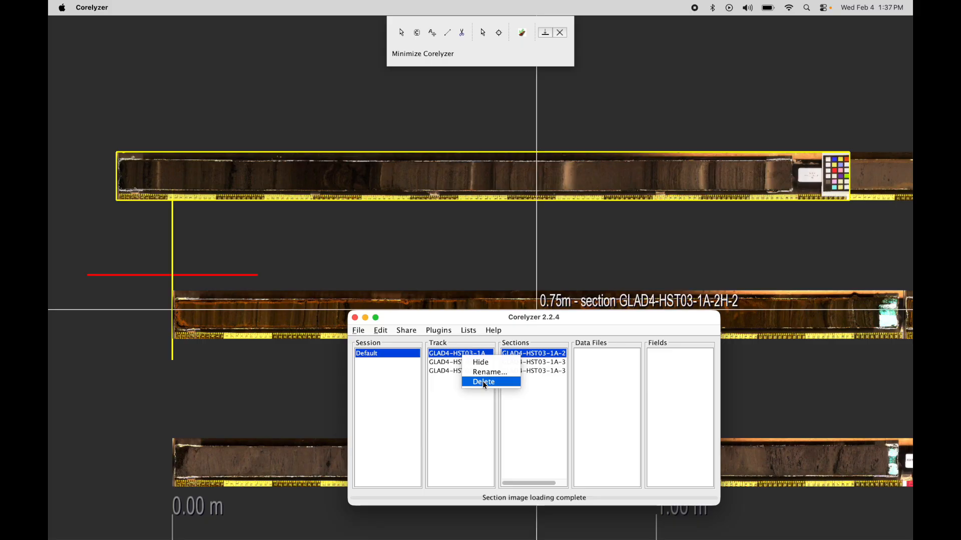
click(497, 322)
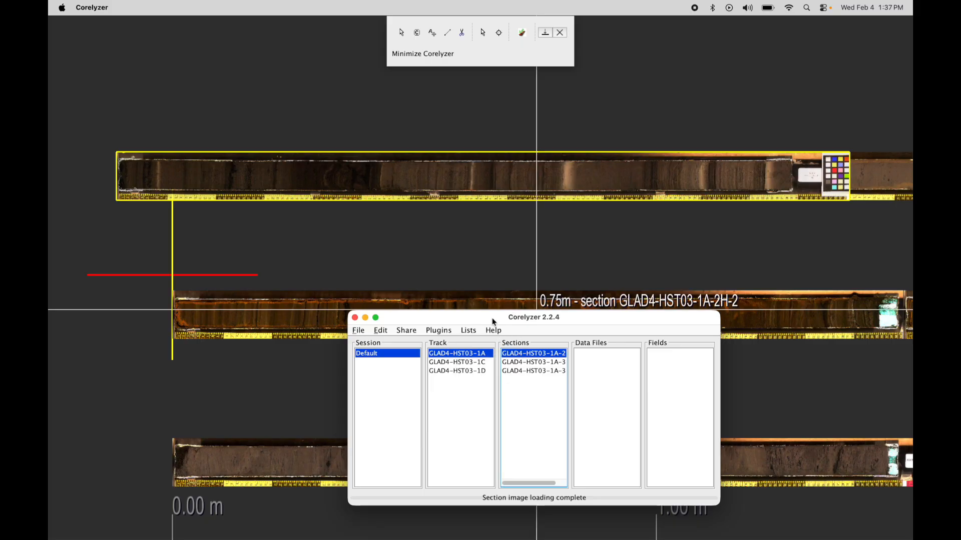
Step: Select section GLAD4-HST03-1A-3H-1 in the section list and look over the commands available for it
click(532, 362)
click(529, 372)
click(540, 363)
right_click(549, 366)
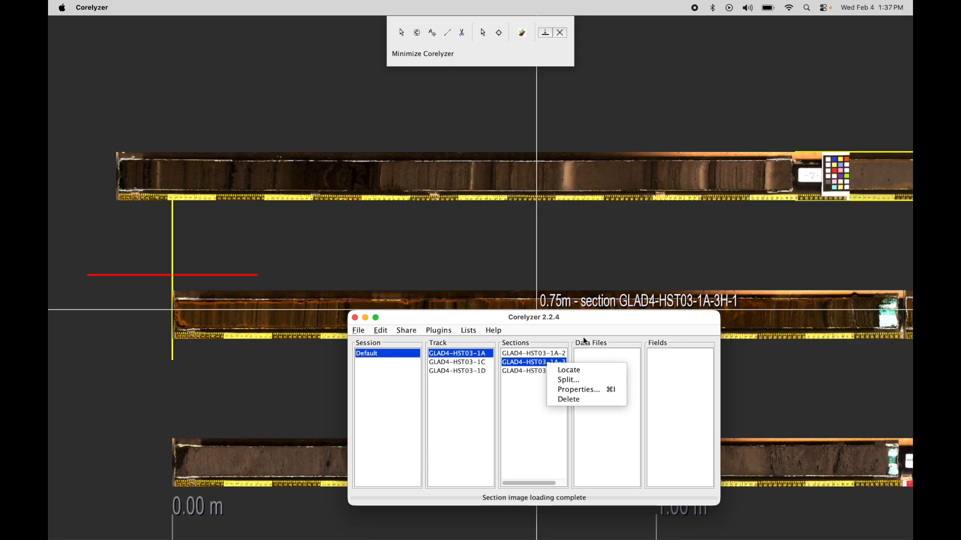
click(588, 313)
Step: Hide the whole Default session
drag(572, 313, 567, 317)
drag(438, 328, 446, 297)
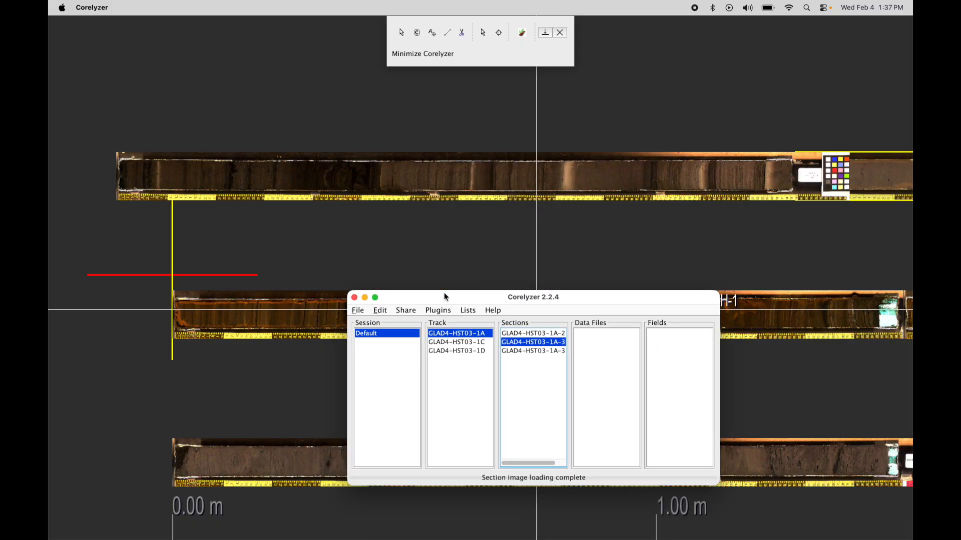
right_click(385, 333)
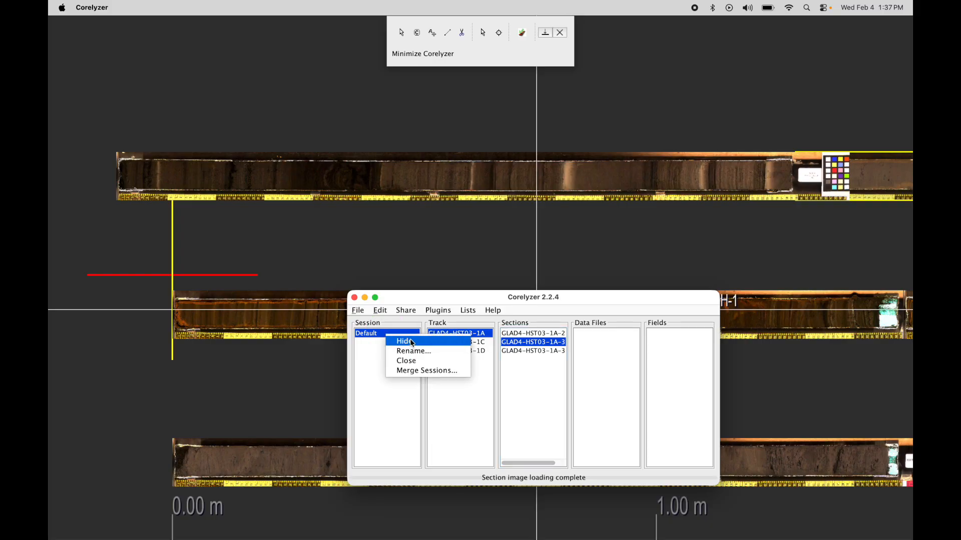
click(450, 295)
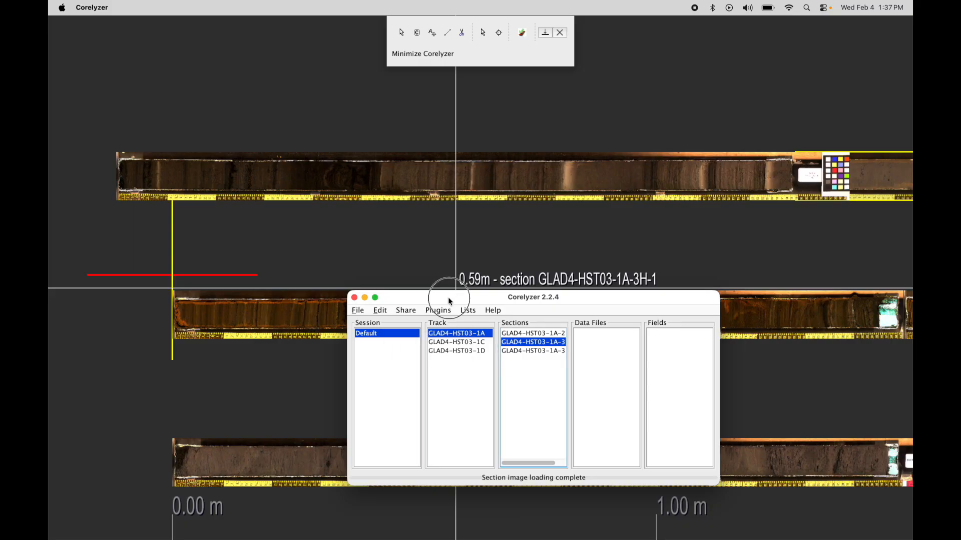
right_click(401, 335)
click(410, 338)
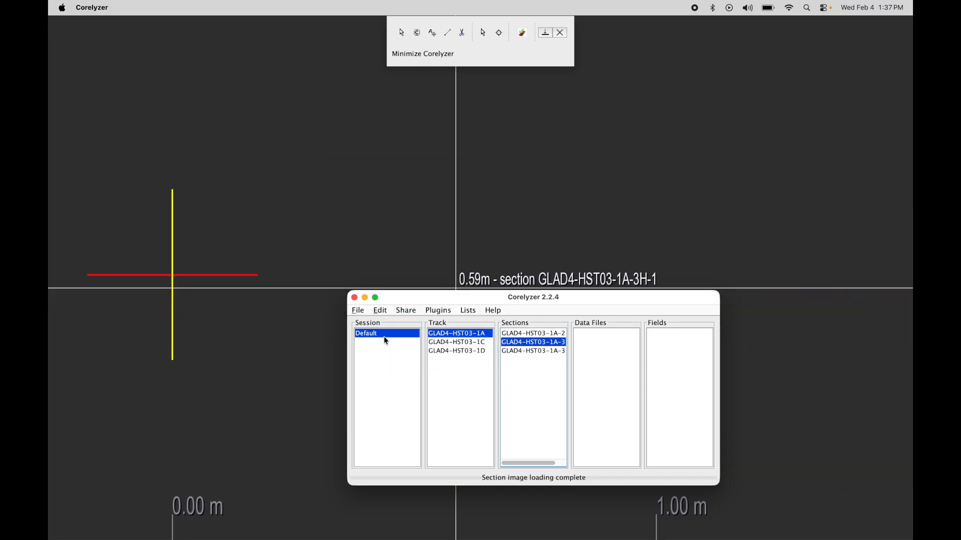
Step: Show the hidden Default session with all its tracks again
scroll(285, 333, up, 3)
scroll(285, 332, down, 5)
click(339, 278)
right_click(390, 368)
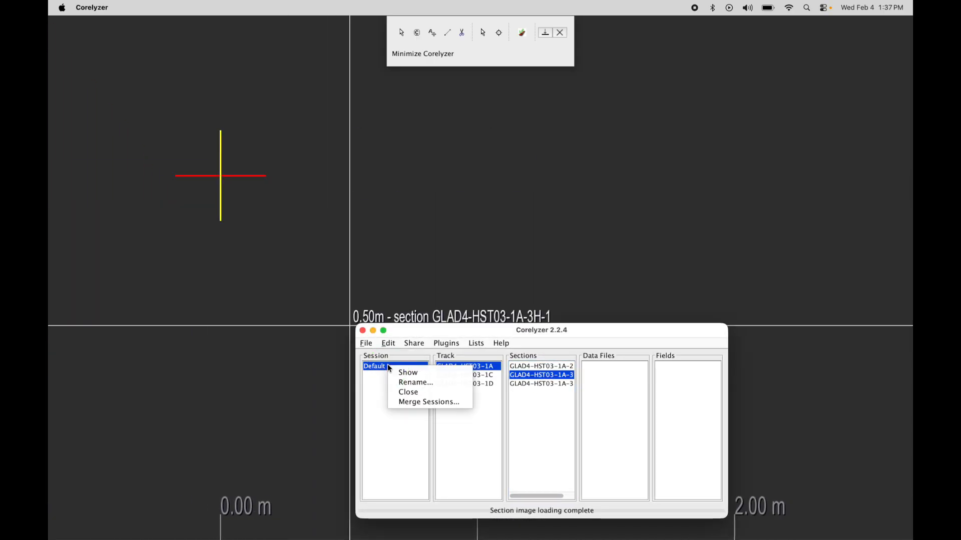
click(418, 368)
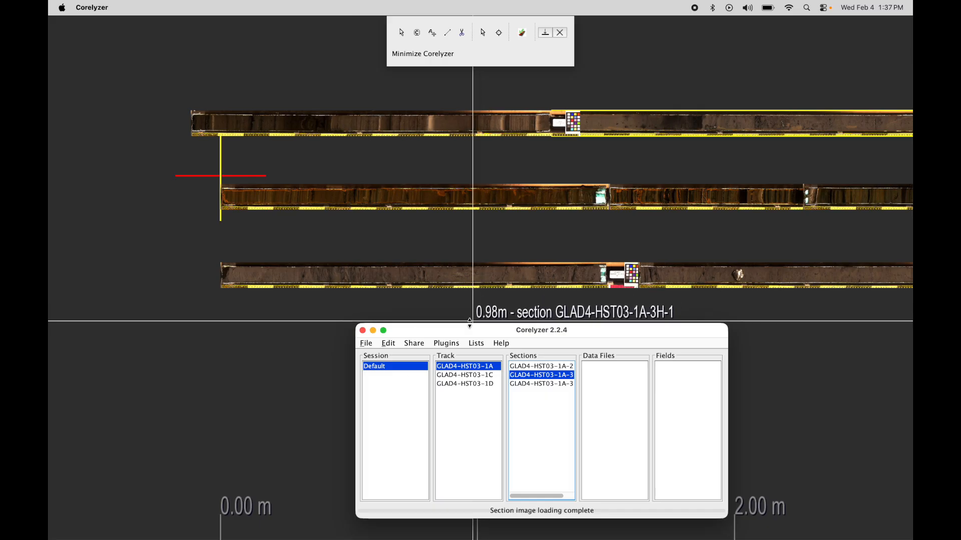
Step: Rename the Default session as GLAD4-HST03
drag(469, 330, 487, 329)
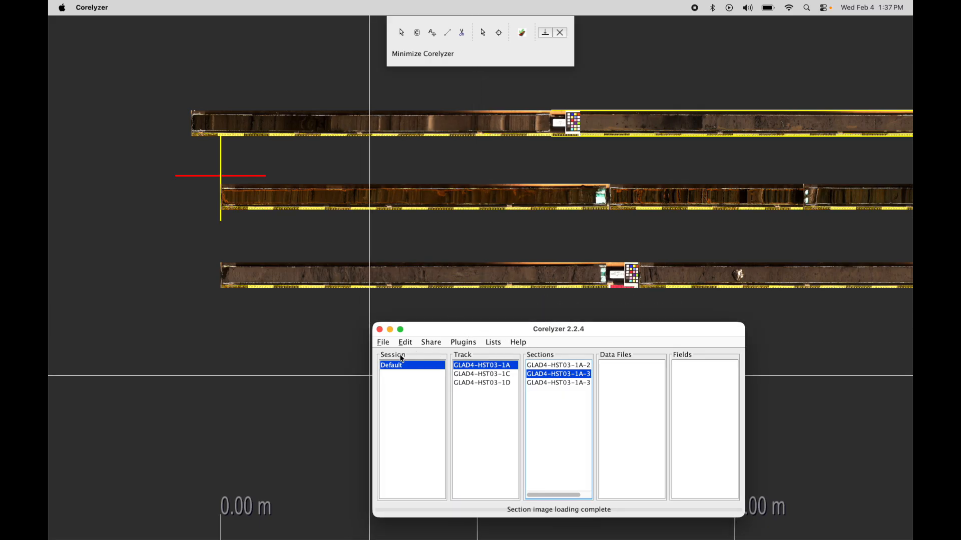
drag(442, 331, 412, 329)
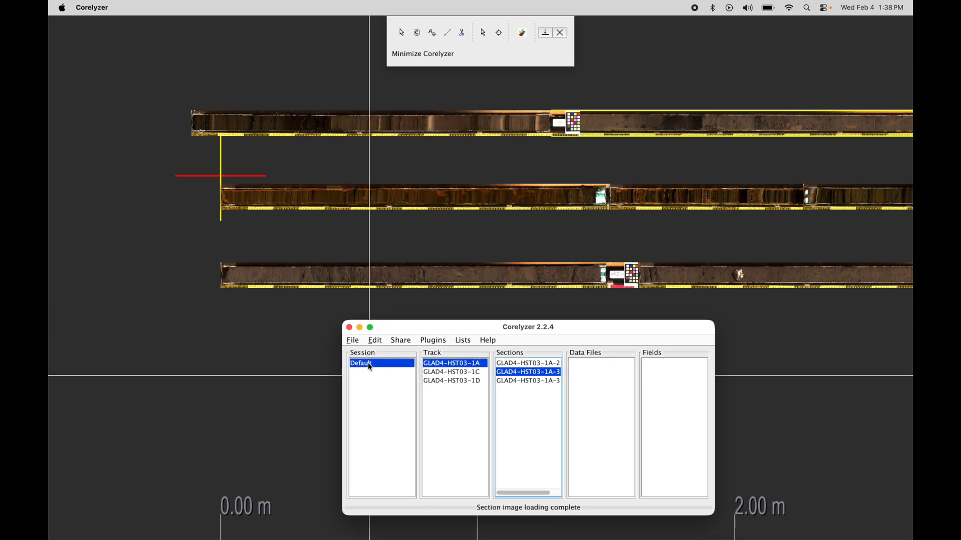
right_click(368, 364)
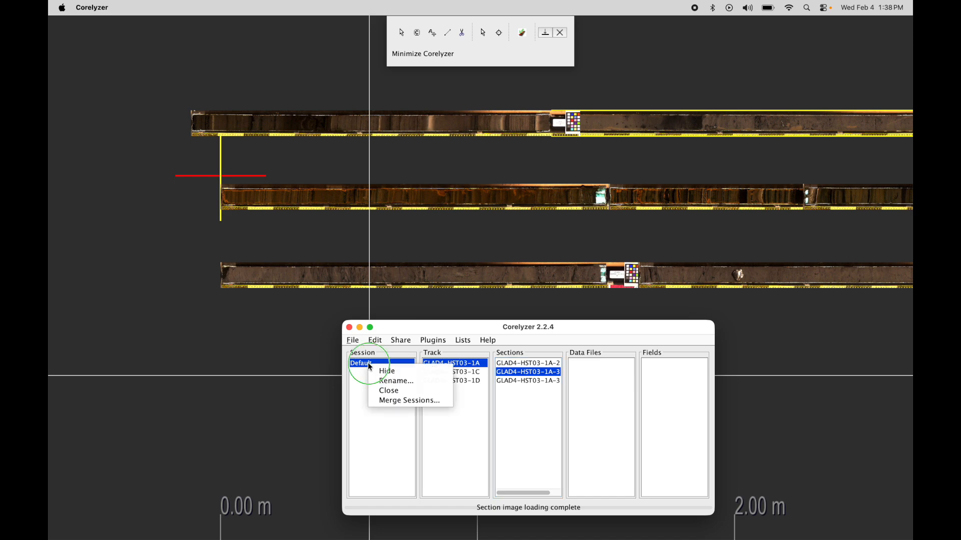
click(408, 382)
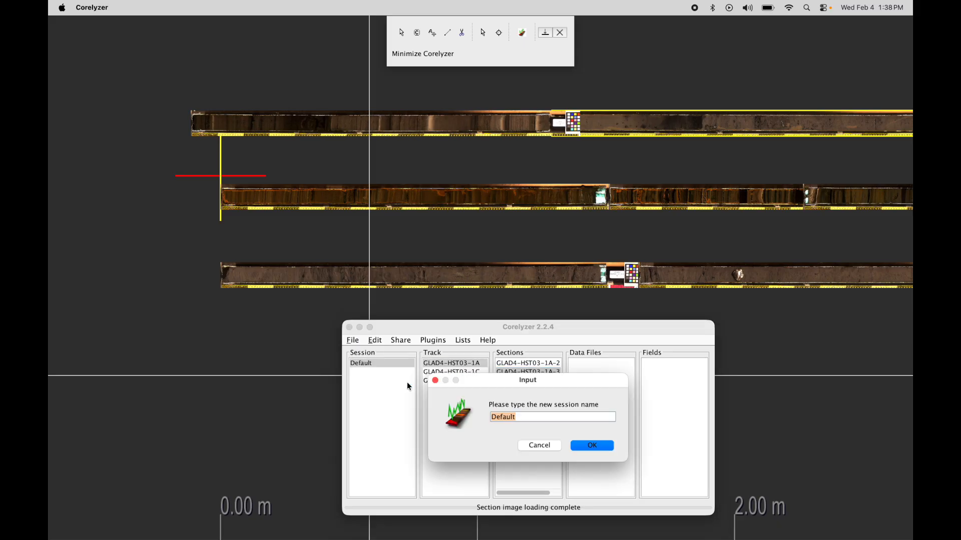
drag(546, 379, 594, 381)
text(GLA)
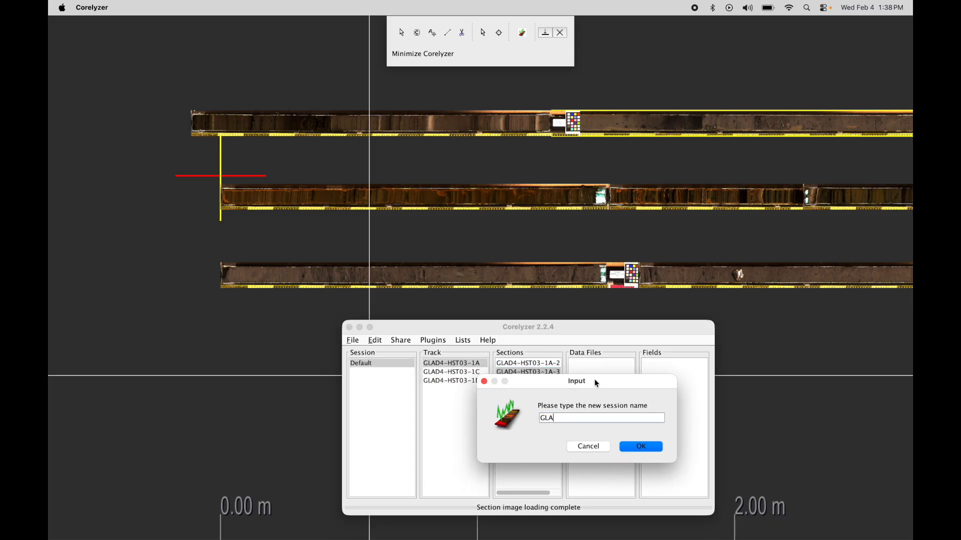
text(D4-HST03)
click(640, 447)
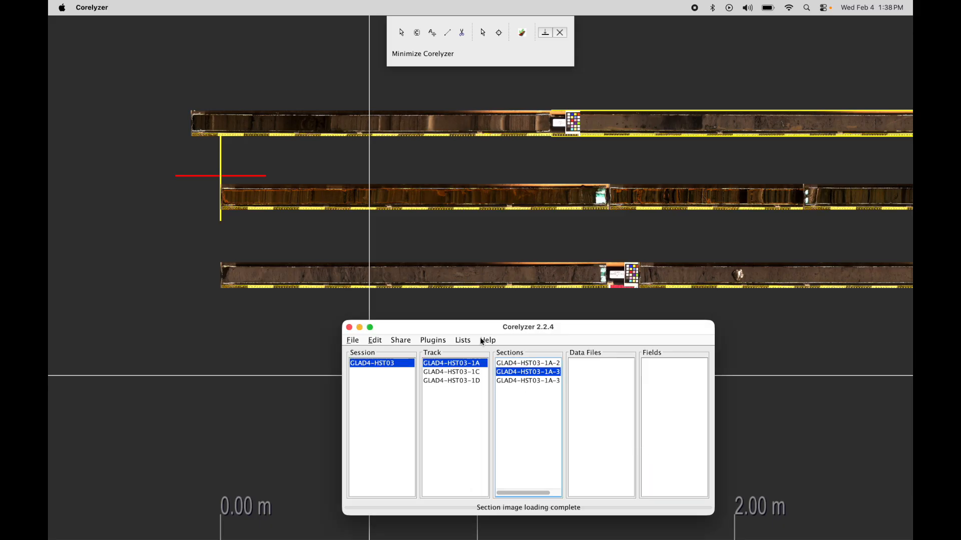
Step: Look over the commands available for the GLAD4-HST03 session, including the one for closing it
drag(476, 332, 488, 331)
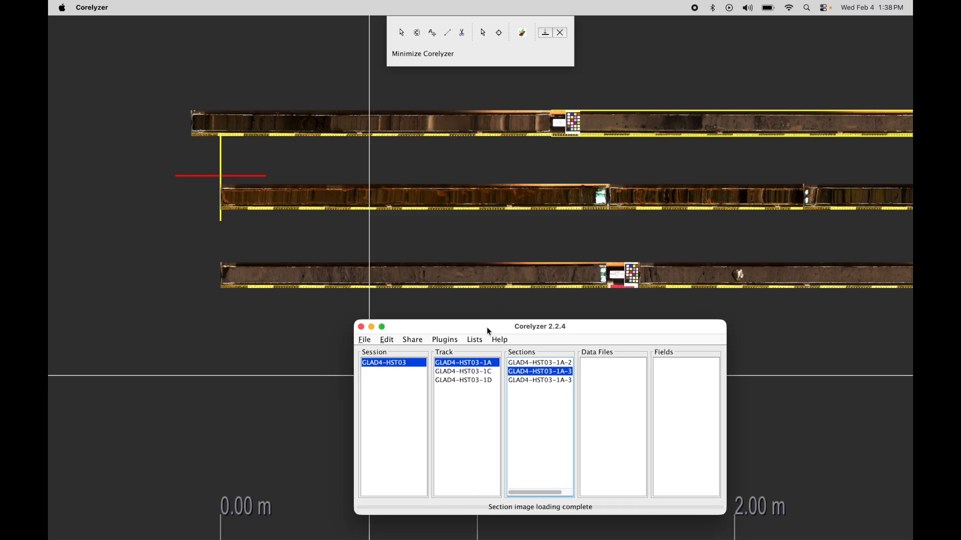
right_click(394, 370)
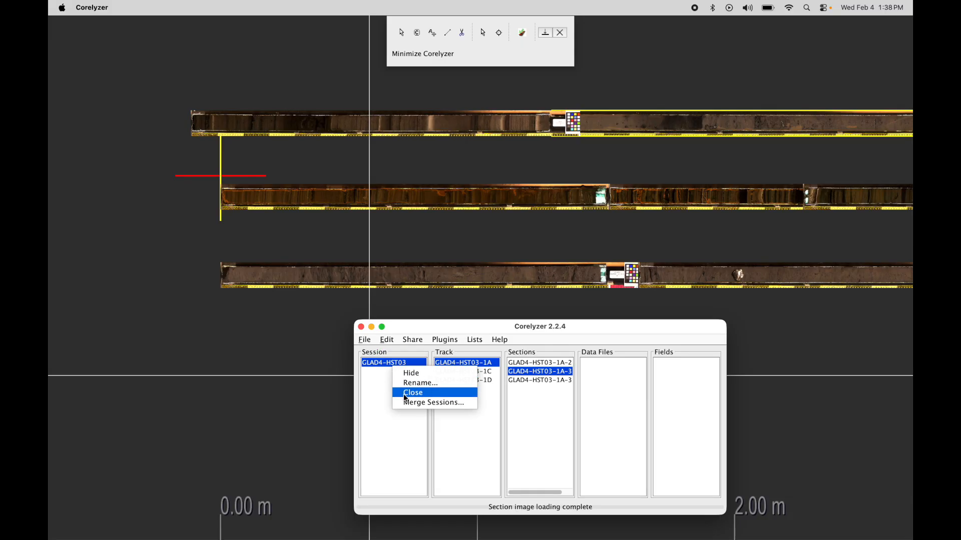
click(465, 329)
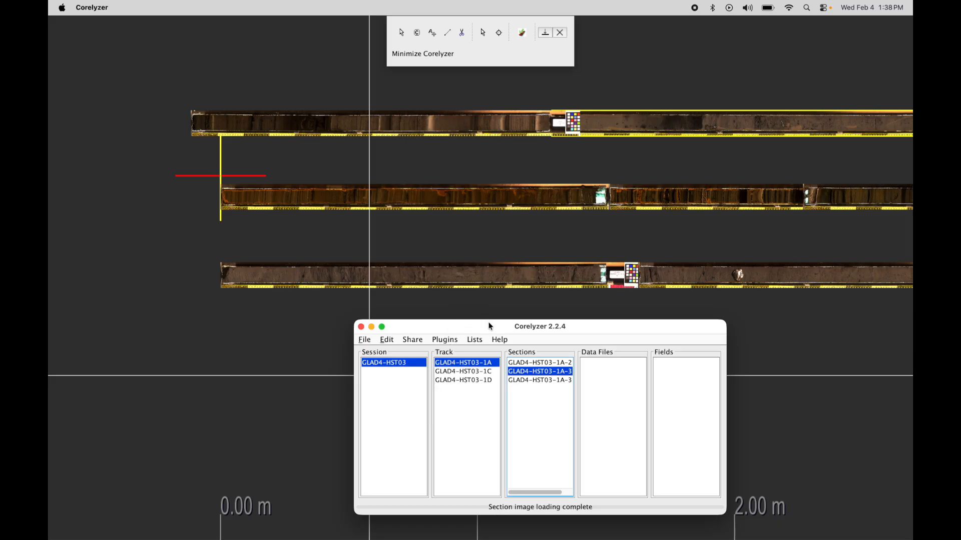
drag(475, 324, 518, 319)
scroll(330, 331, up, 3)
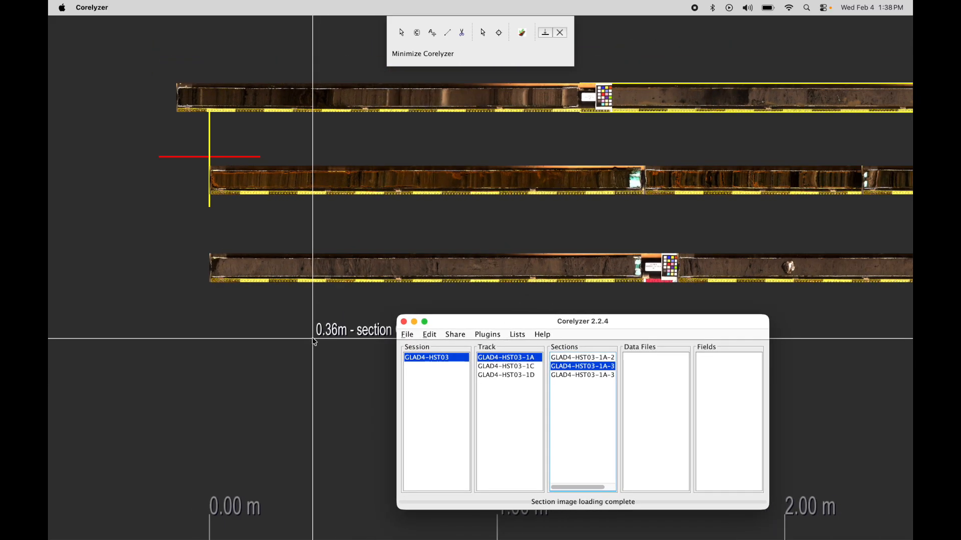
scroll(300, 325, down, 5)
click(280, 319)
drag(500, 320, 472, 323)
drag(285, 314, 210, 301)
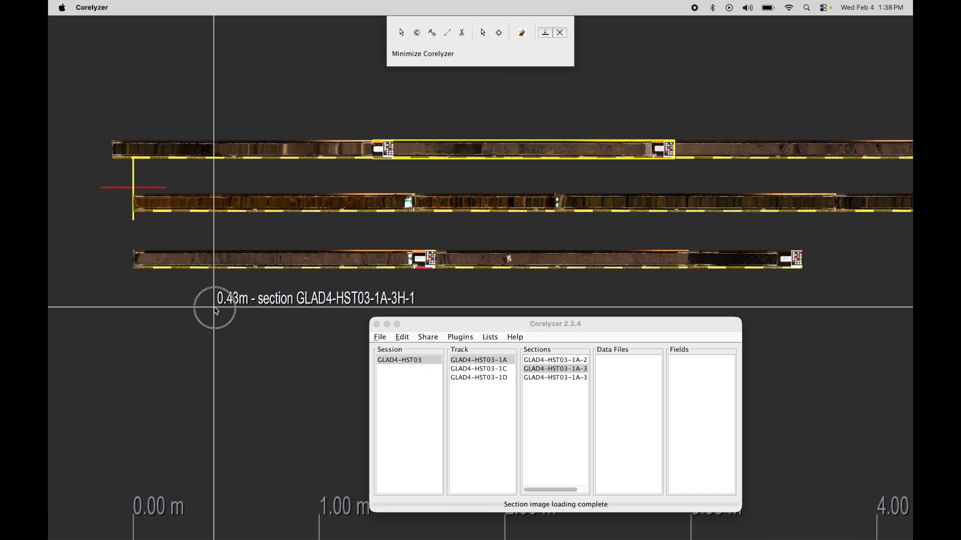
drag(453, 326, 461, 327)
drag(326, 311, 332, 300)
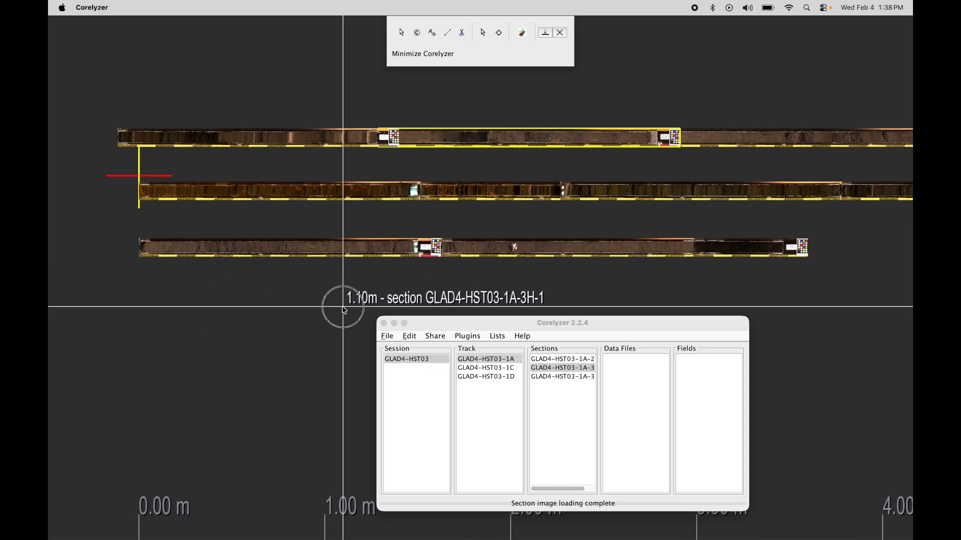
drag(477, 322, 464, 305)
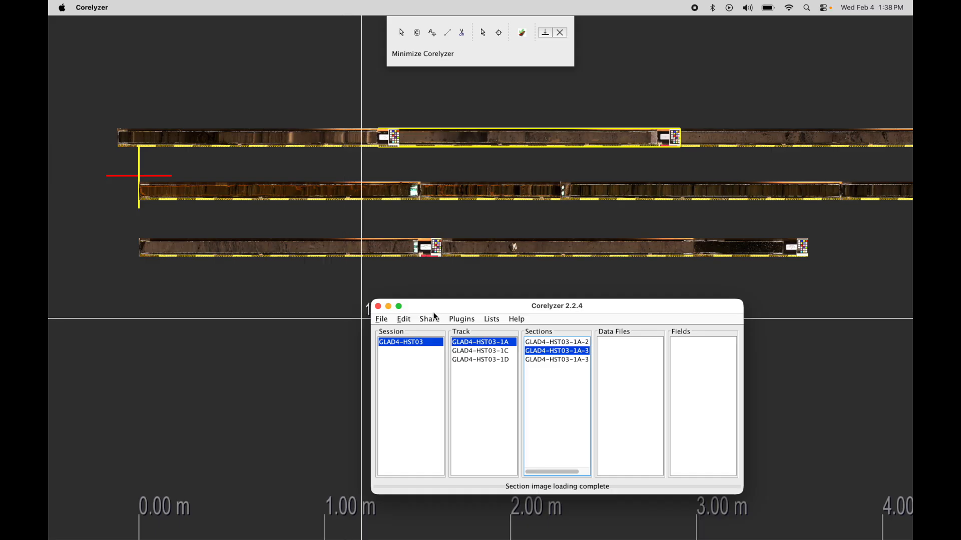
drag(477, 307, 473, 304)
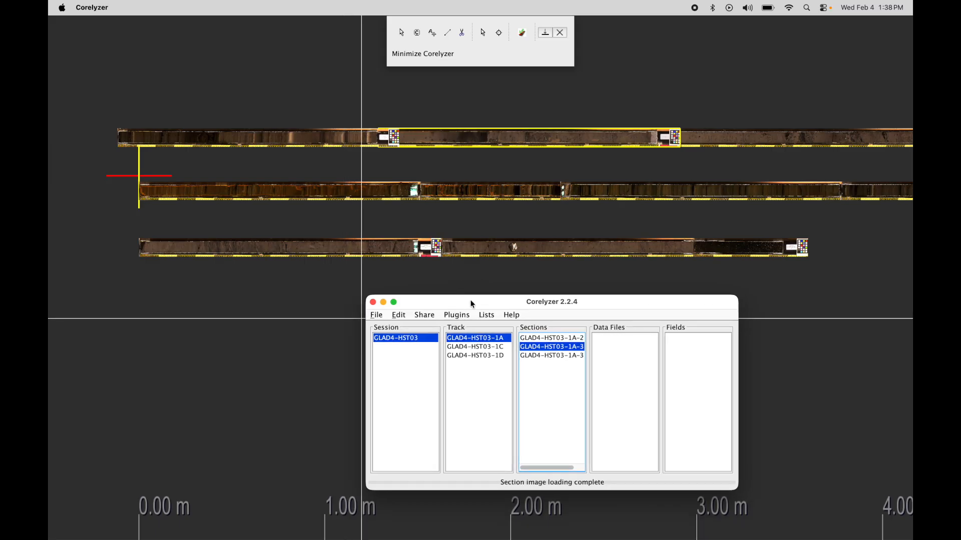
drag(473, 304, 409, 298)
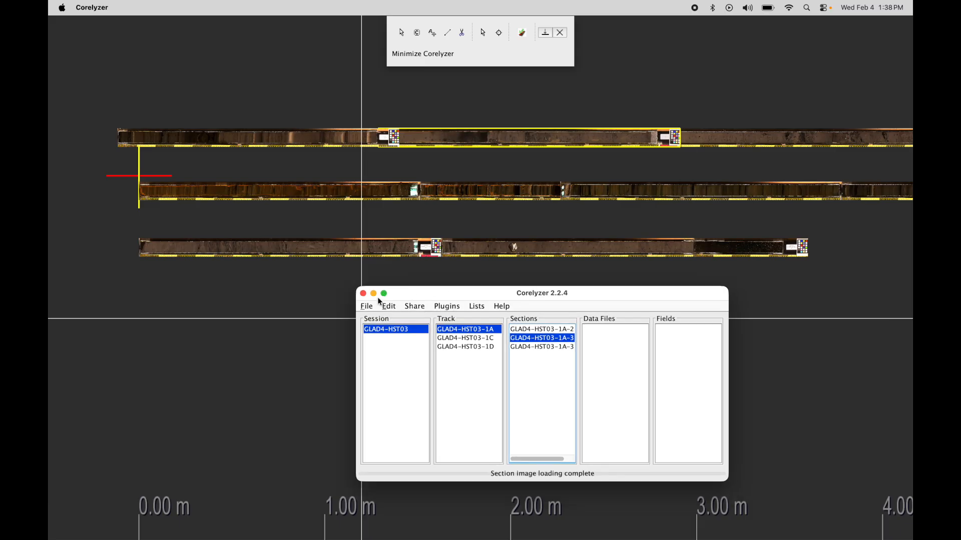
Step: Save the session to the Desktop under the file name GLAD4-HST03
click(371, 307)
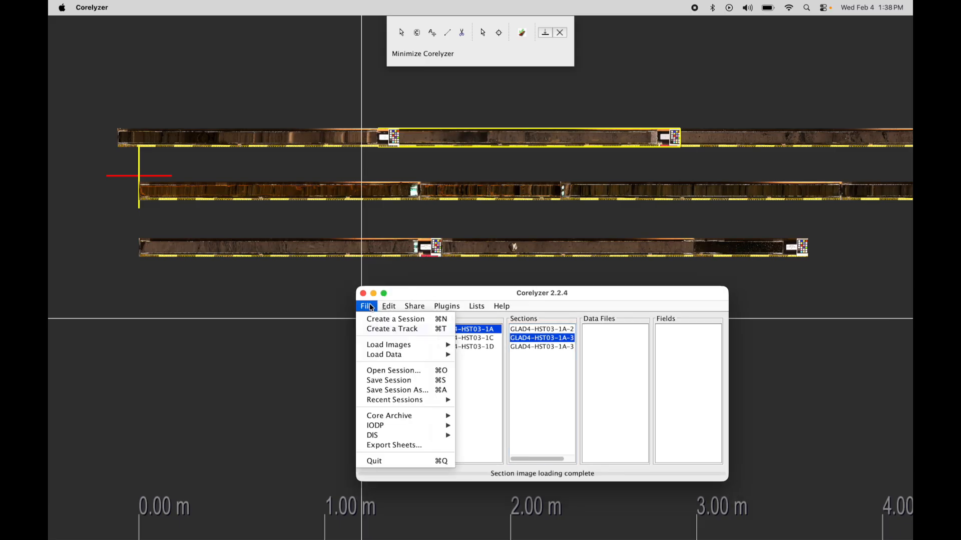
click(387, 384)
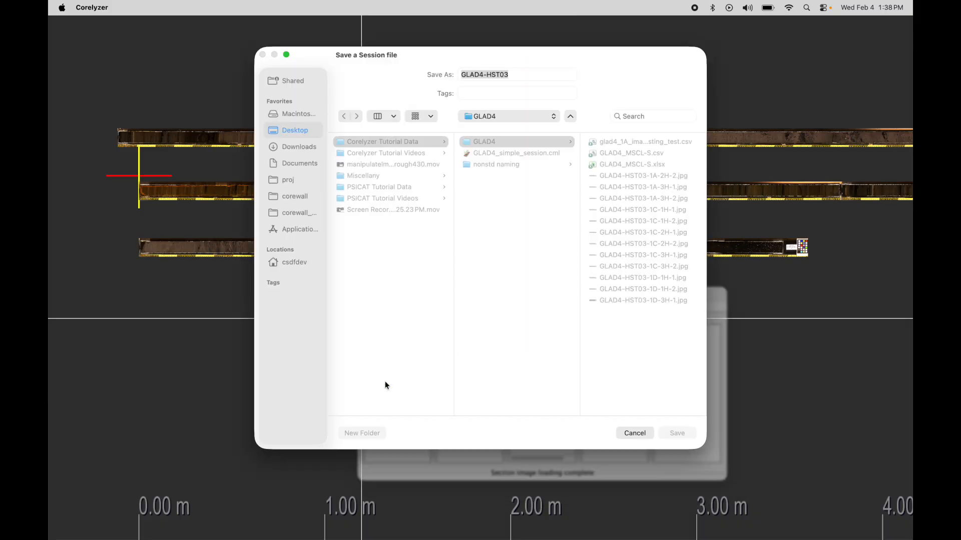
click(273, 130)
click(524, 76)
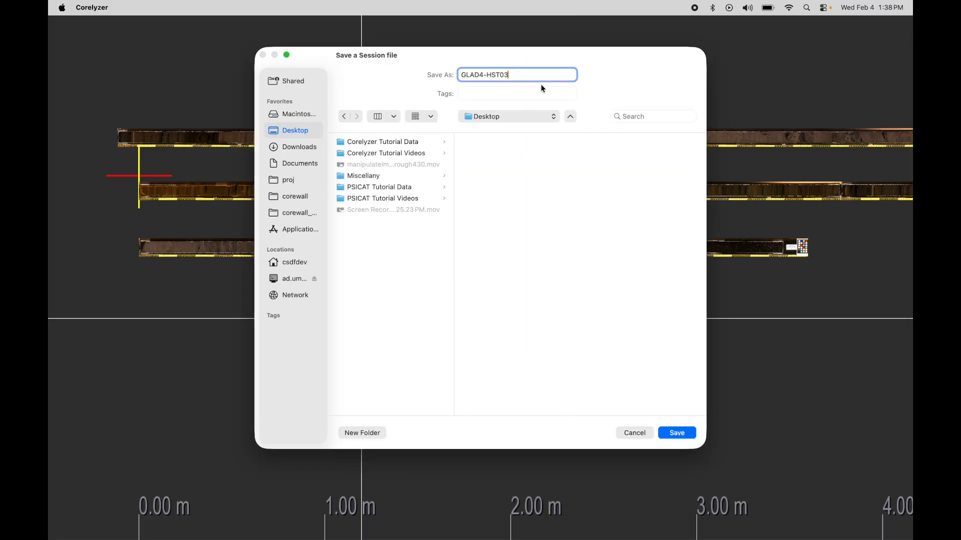
drag(520, 71, 452, 72)
click(515, 74)
click(679, 432)
drag(632, 299, 634, 301)
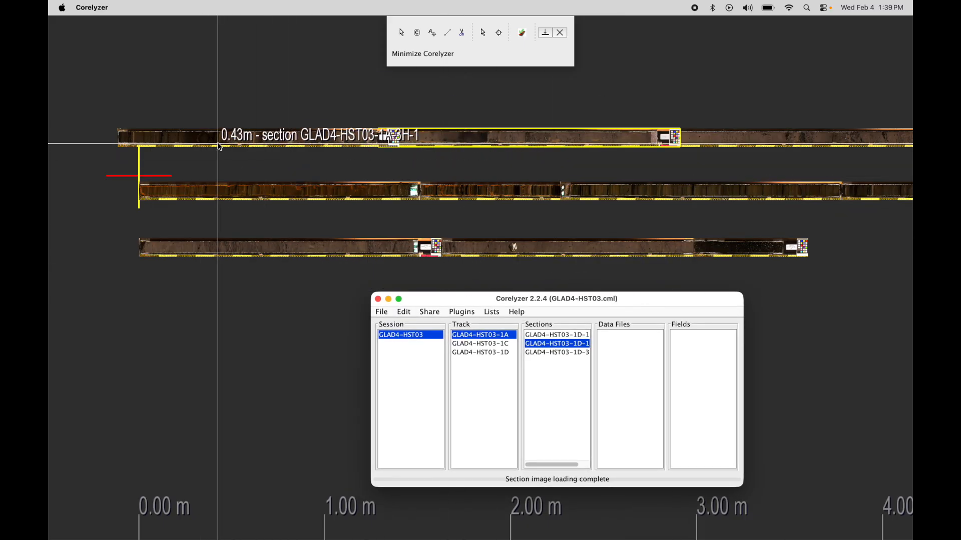
Step: Close the saved GLAD4-HST03 session and confirm its closing
drag(478, 302, 483, 302)
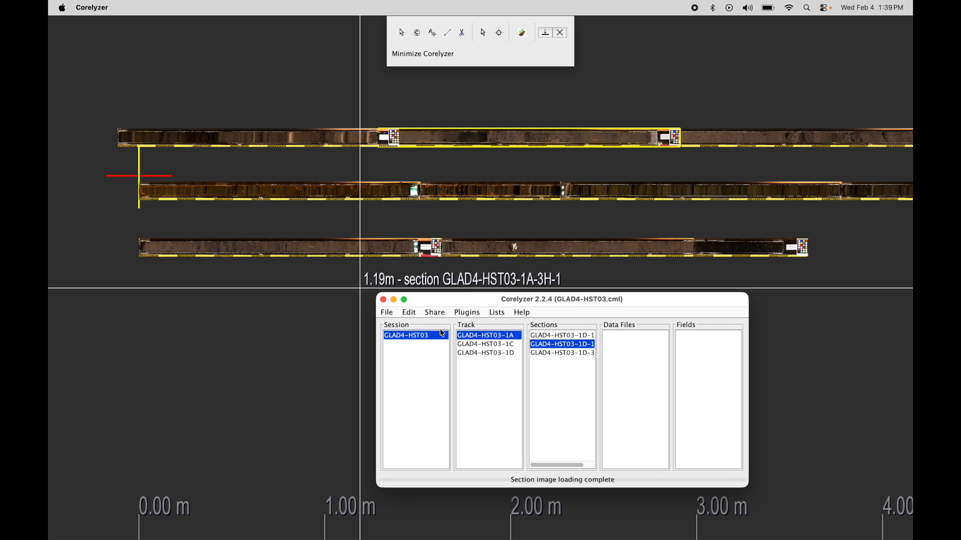
right_click(417, 342)
click(434, 365)
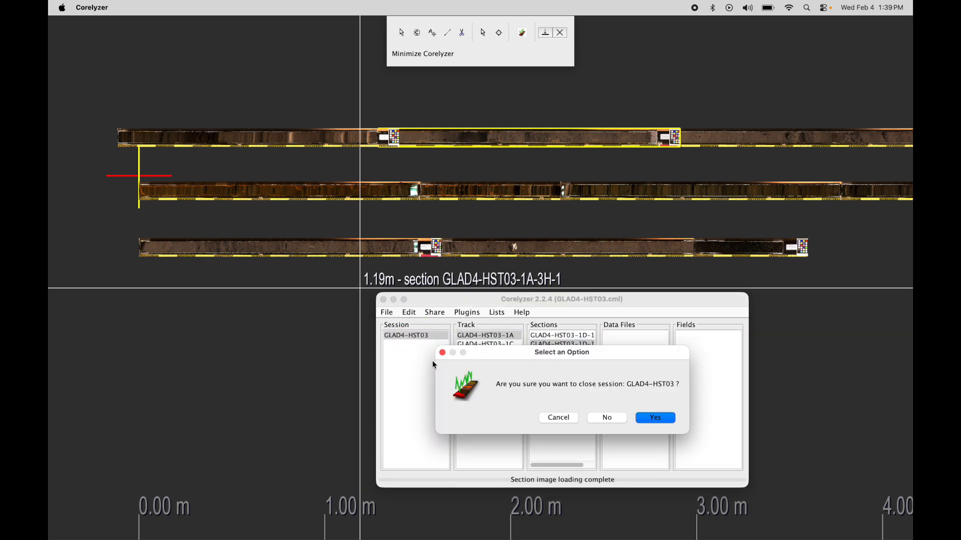
click(667, 420)
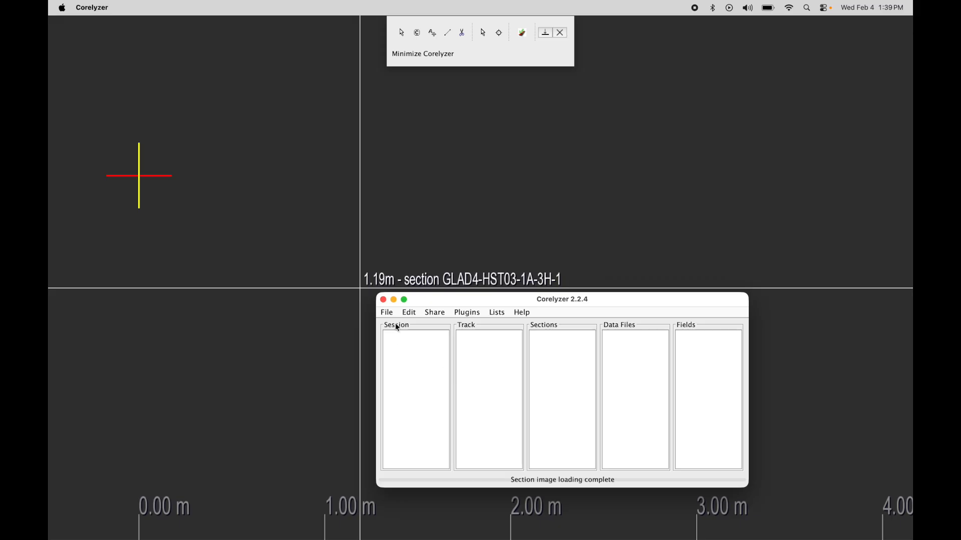
Step: Open the session file GLAD4-HST03.cml from the Desktop
click(387, 312)
mouse_move(441, 350)
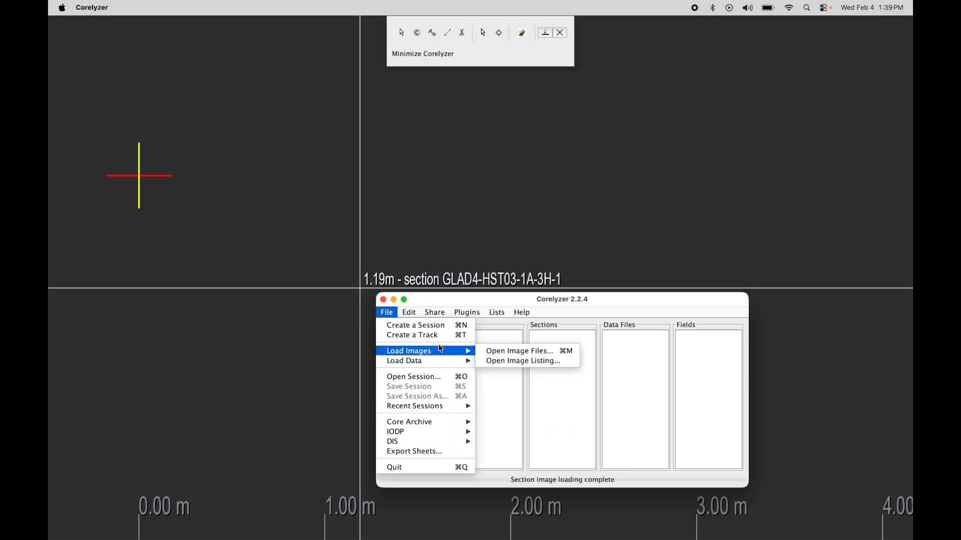
click(431, 376)
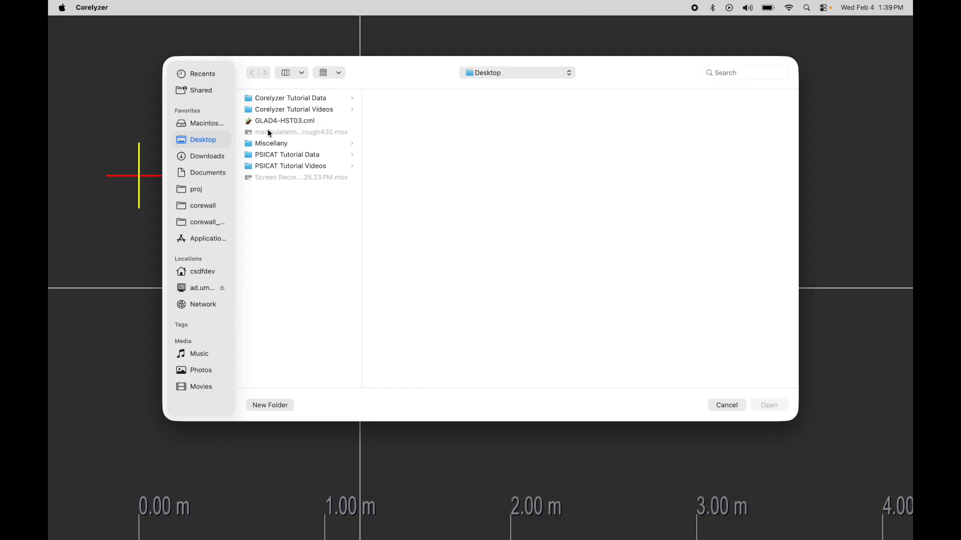
click(282, 120)
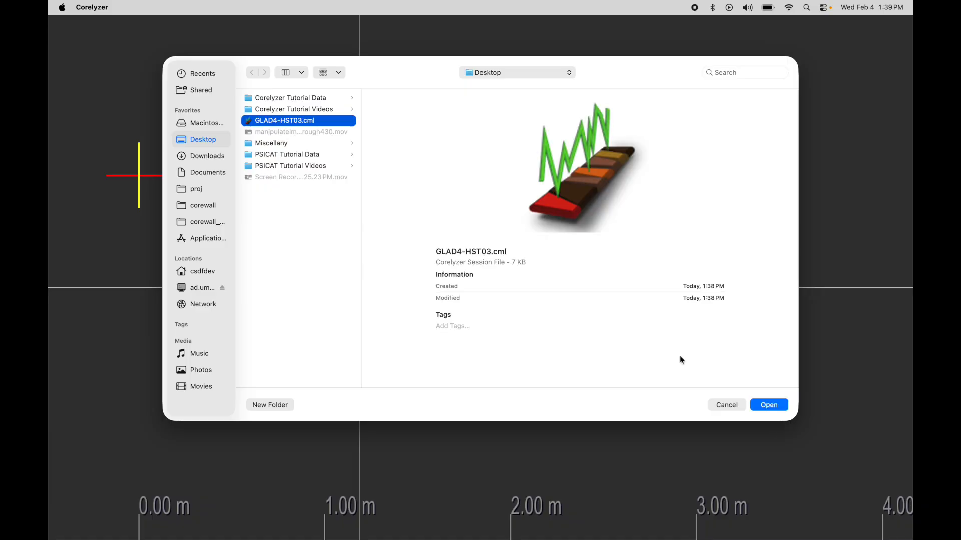
click(764, 406)
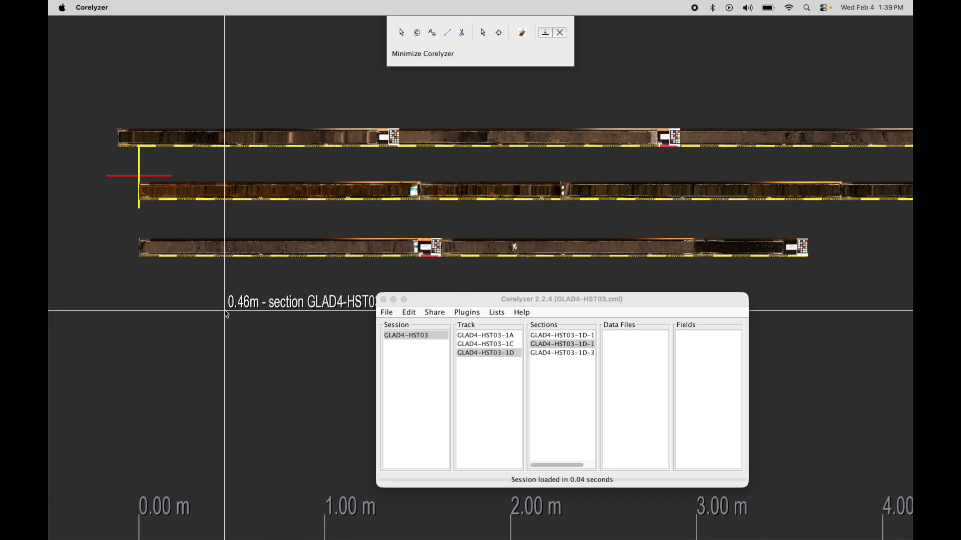
scroll(227, 314, up, 2)
drag(463, 301, 436, 308)
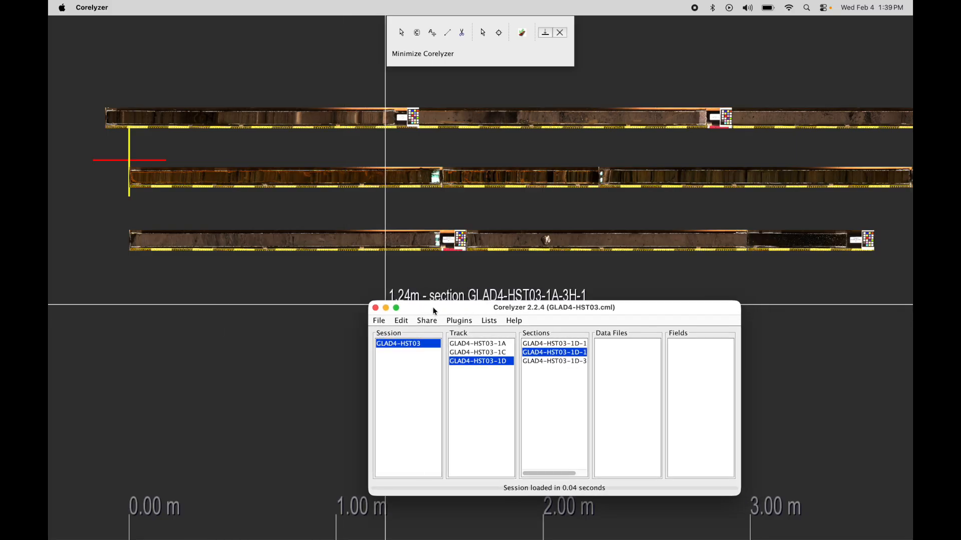
drag(434, 308, 479, 313)
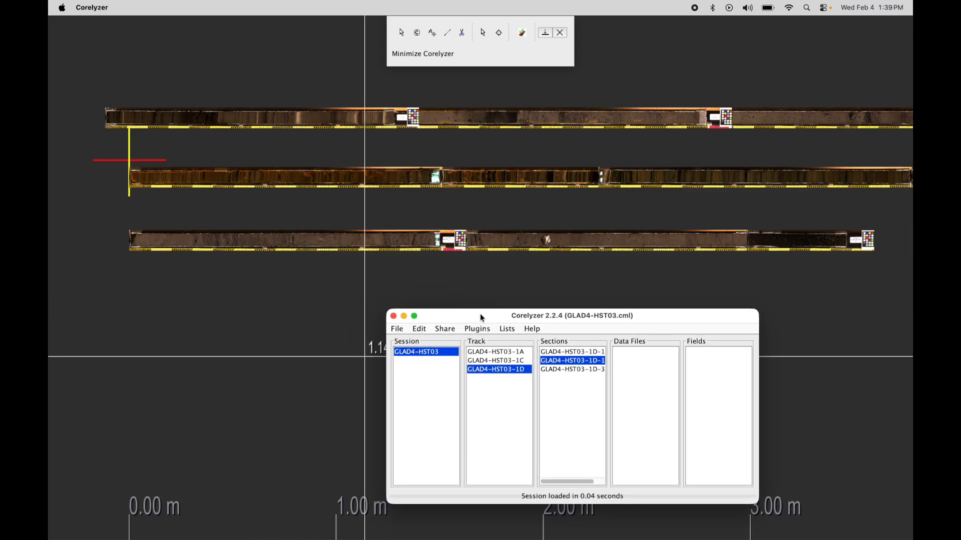
drag(455, 314, 452, 309)
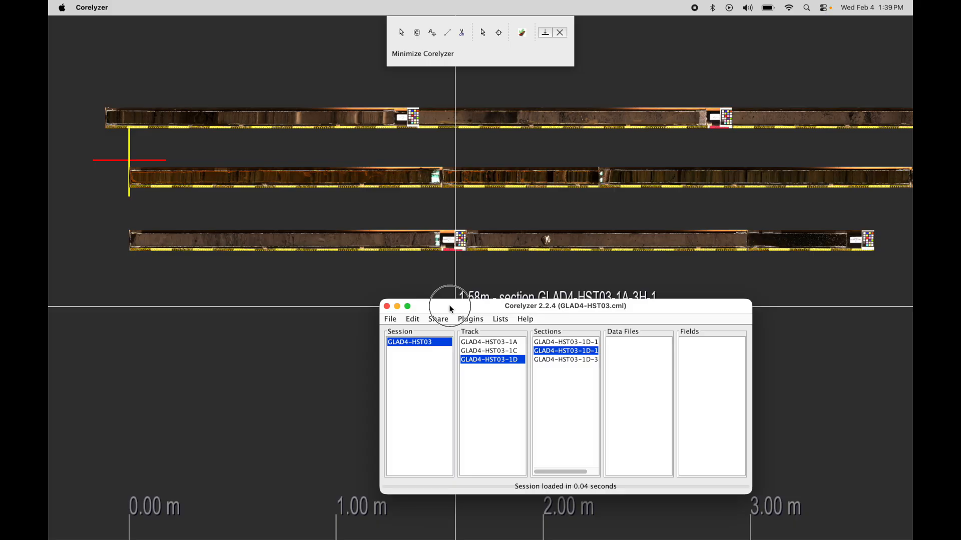